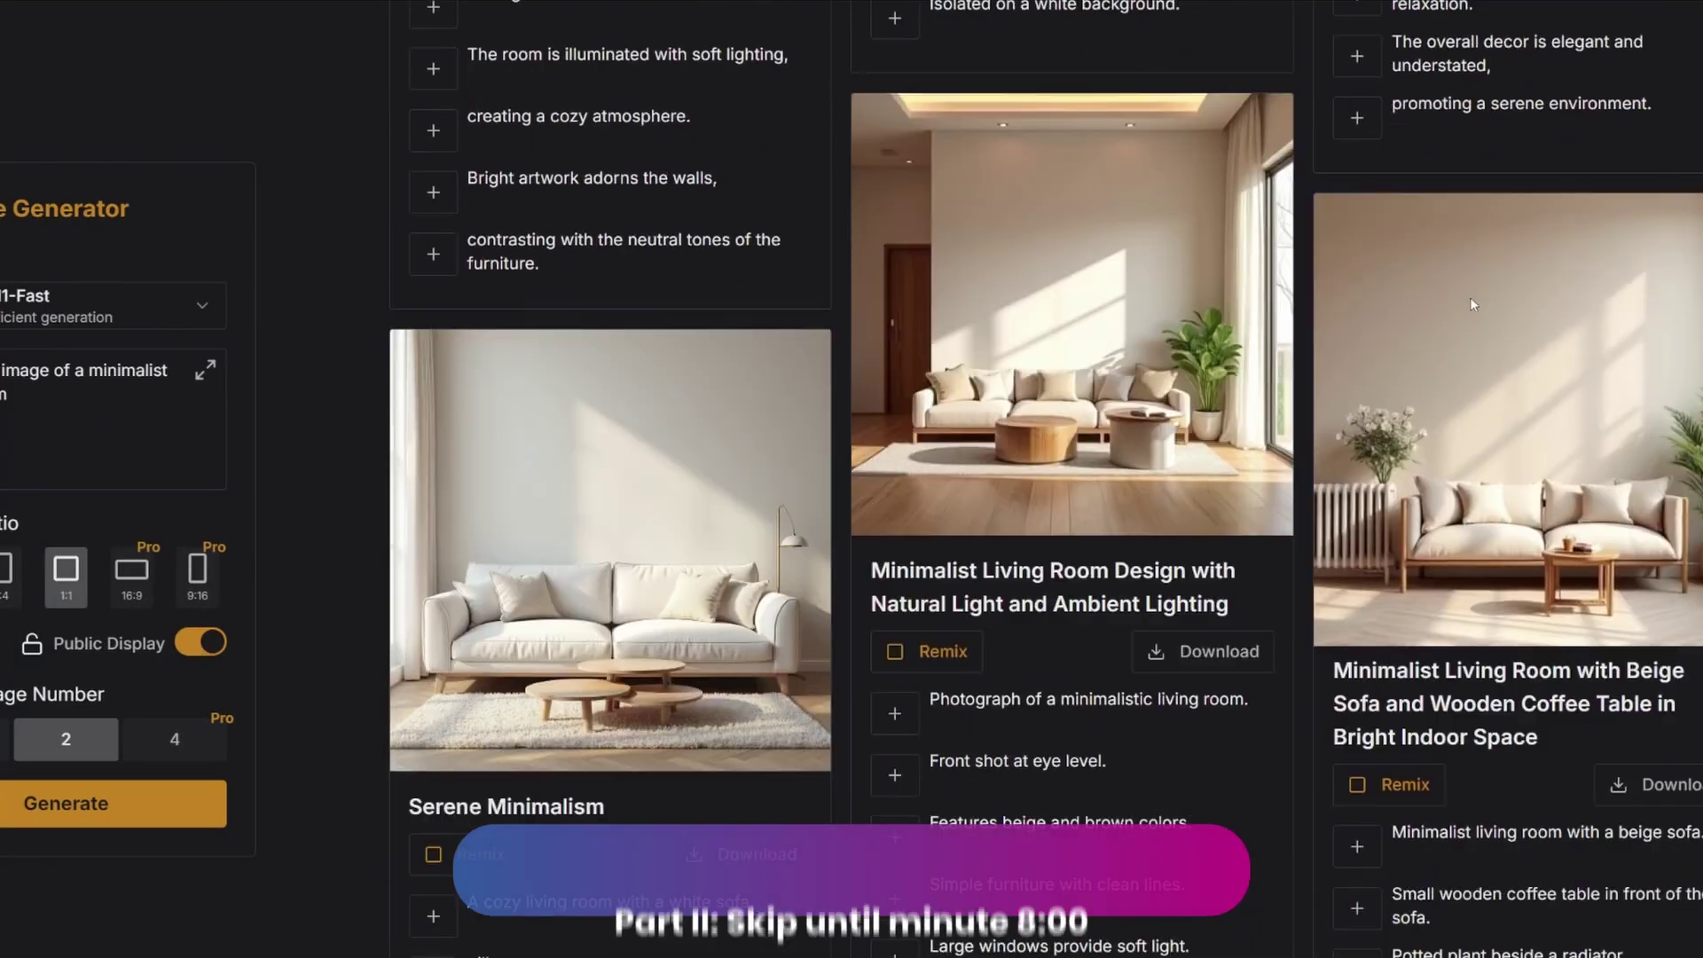
Add the realistic-design and large-windows phrases to the living room prompt and select the basic-generation model.
scroll(1470, 304, down, 20)
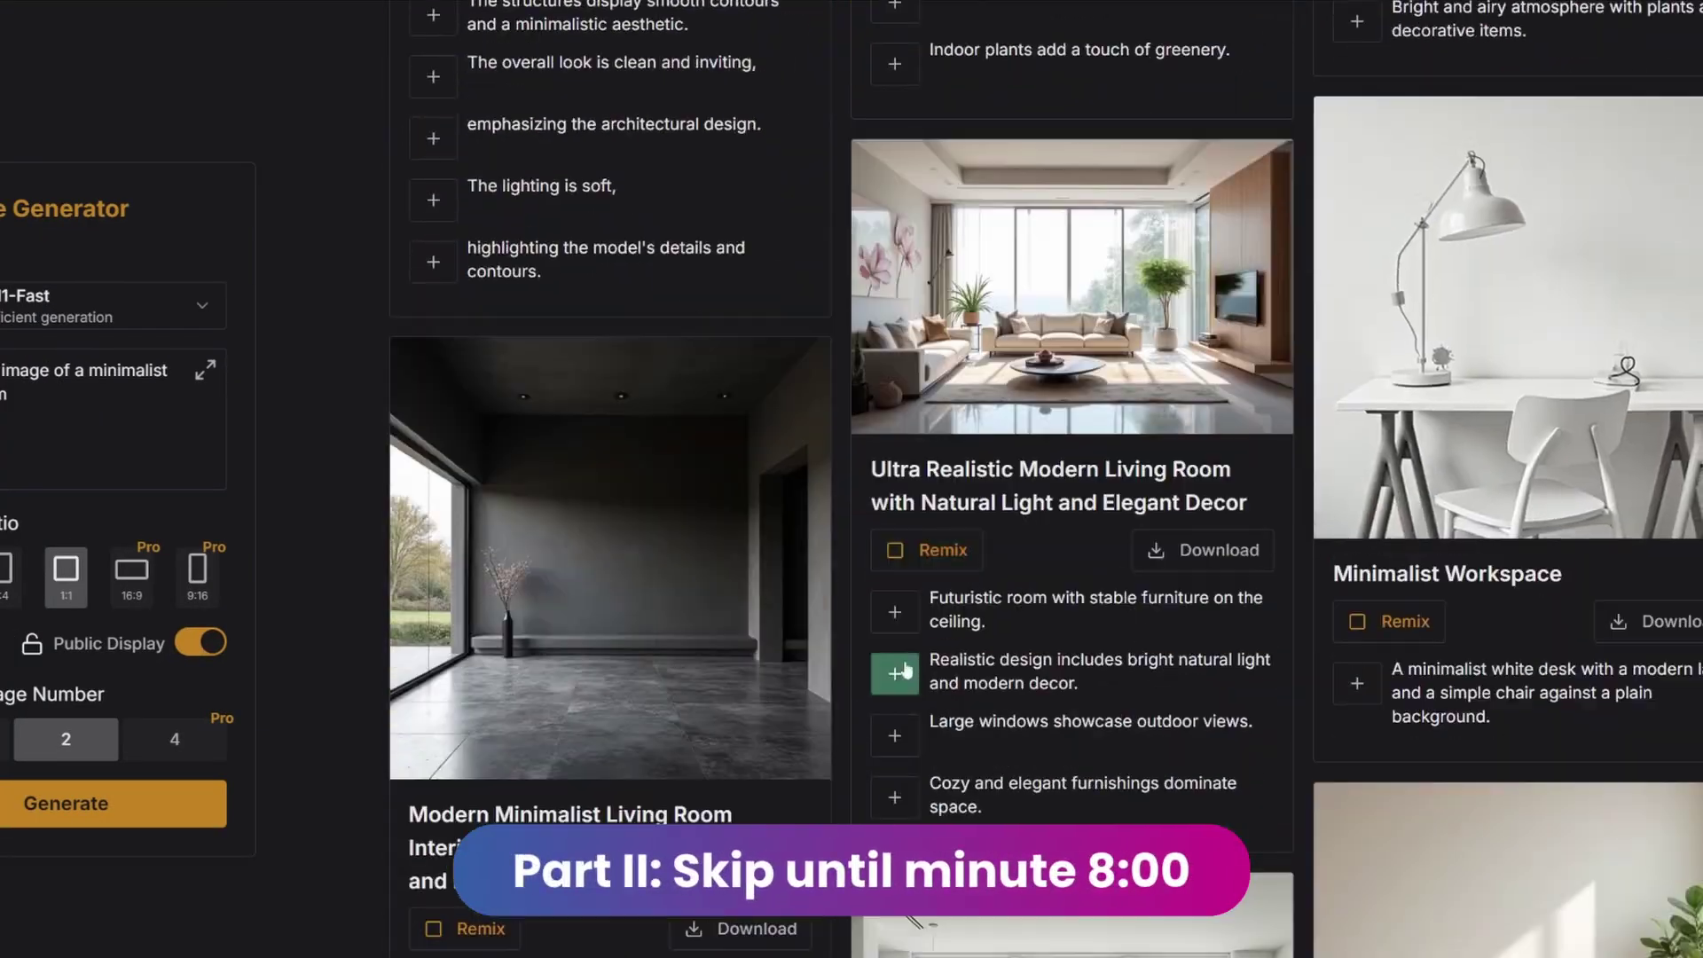
click(894, 674)
click(893, 735)
scroll(1029, 539, down, 10)
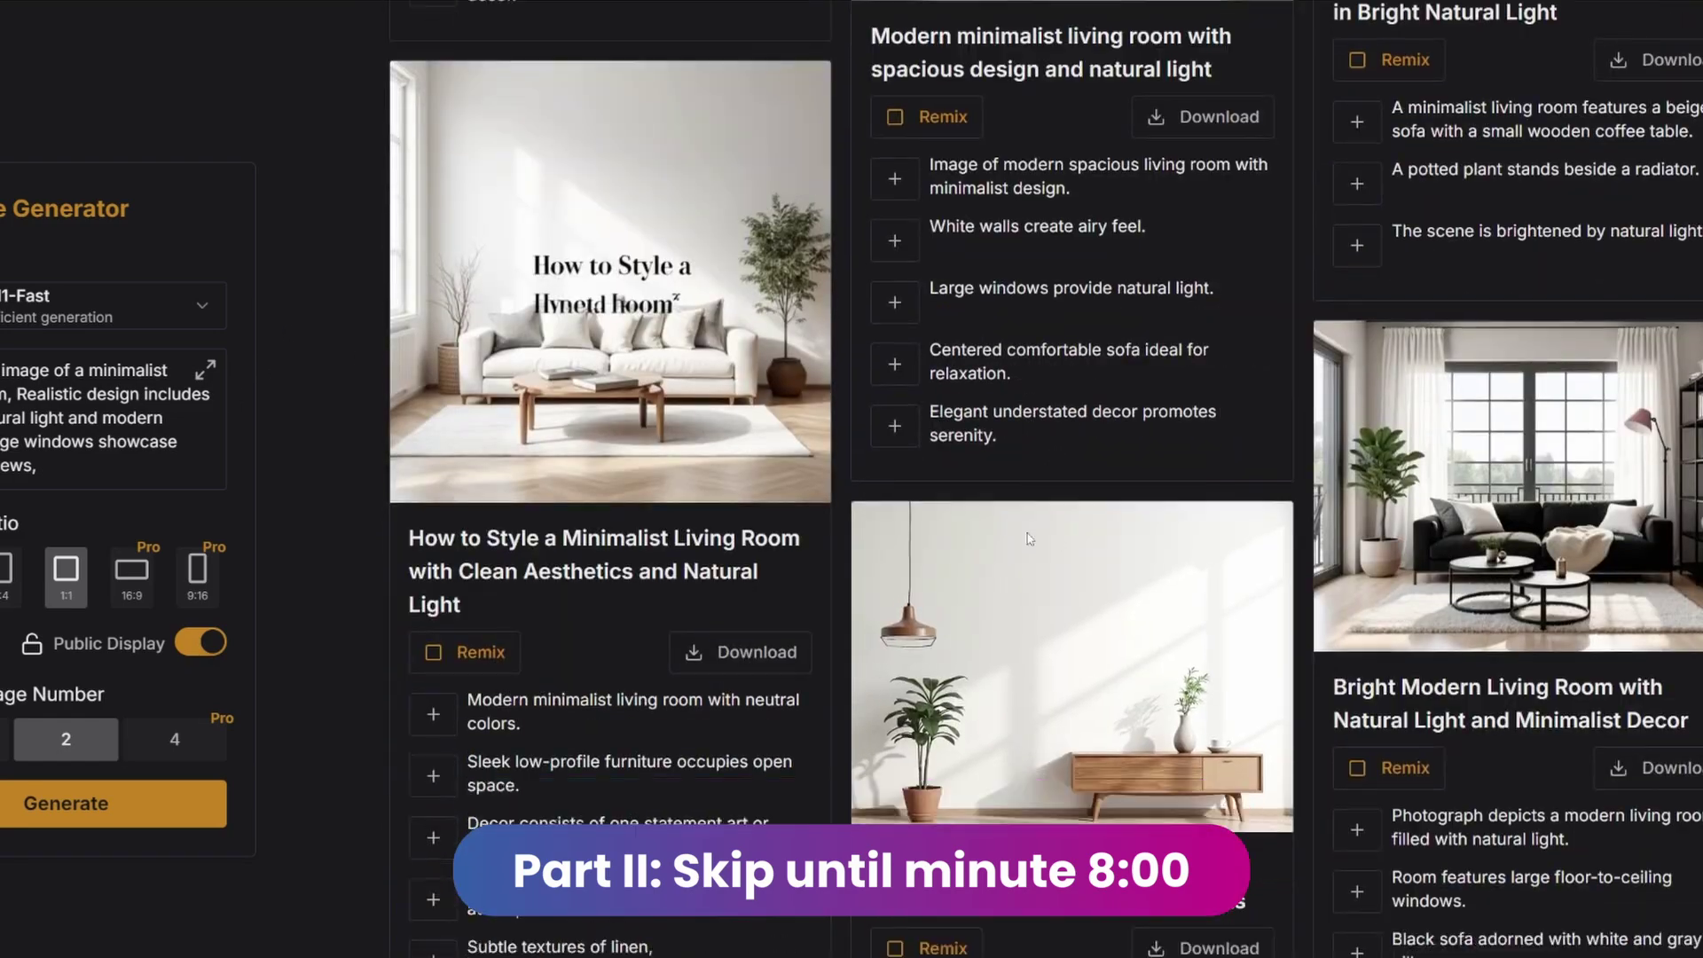
scroll(1028, 538, down, 10)
click(133, 305)
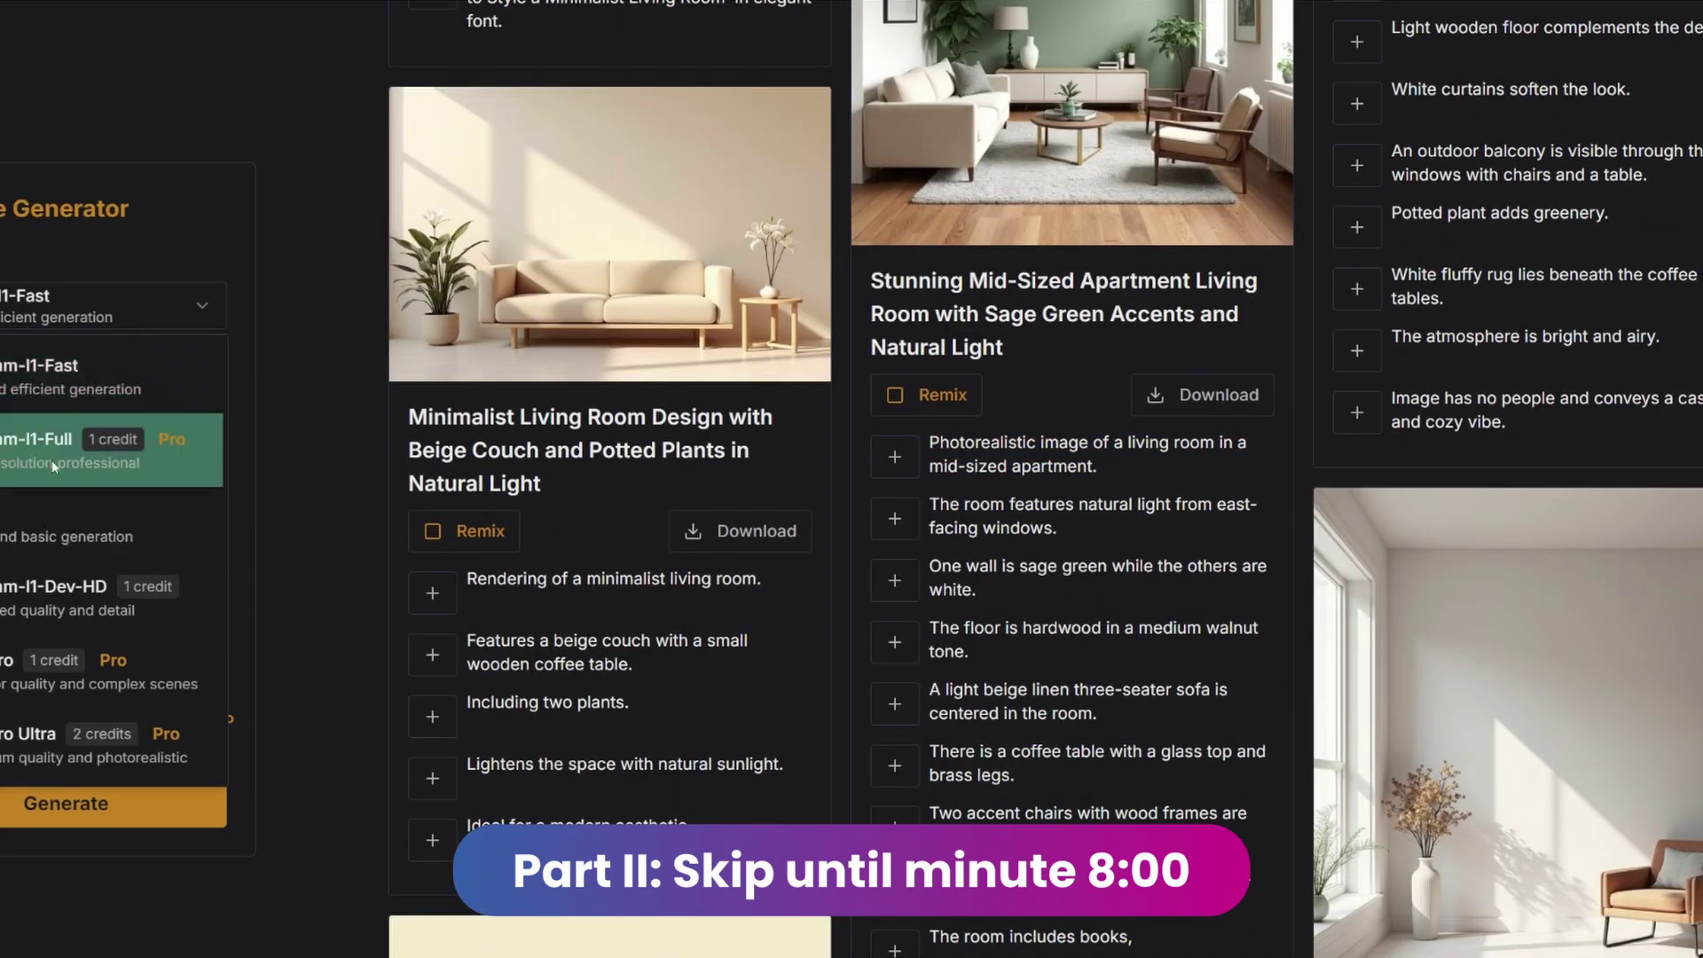
click(42, 519)
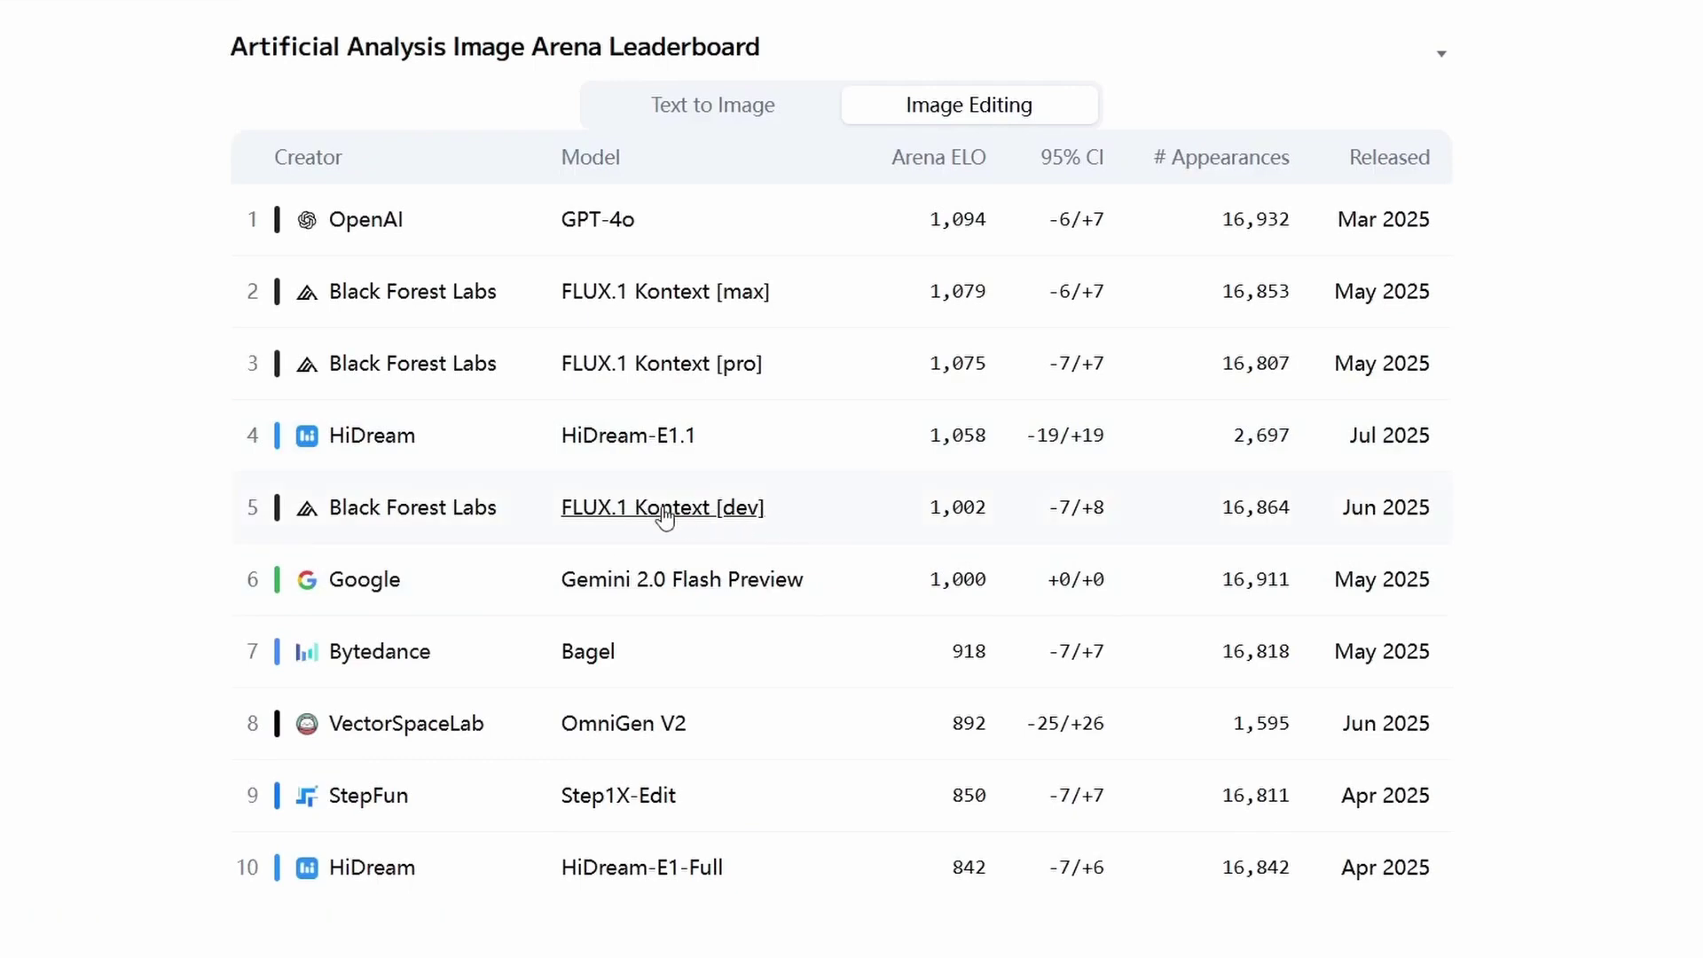
scroll(547, 544, up, 2)
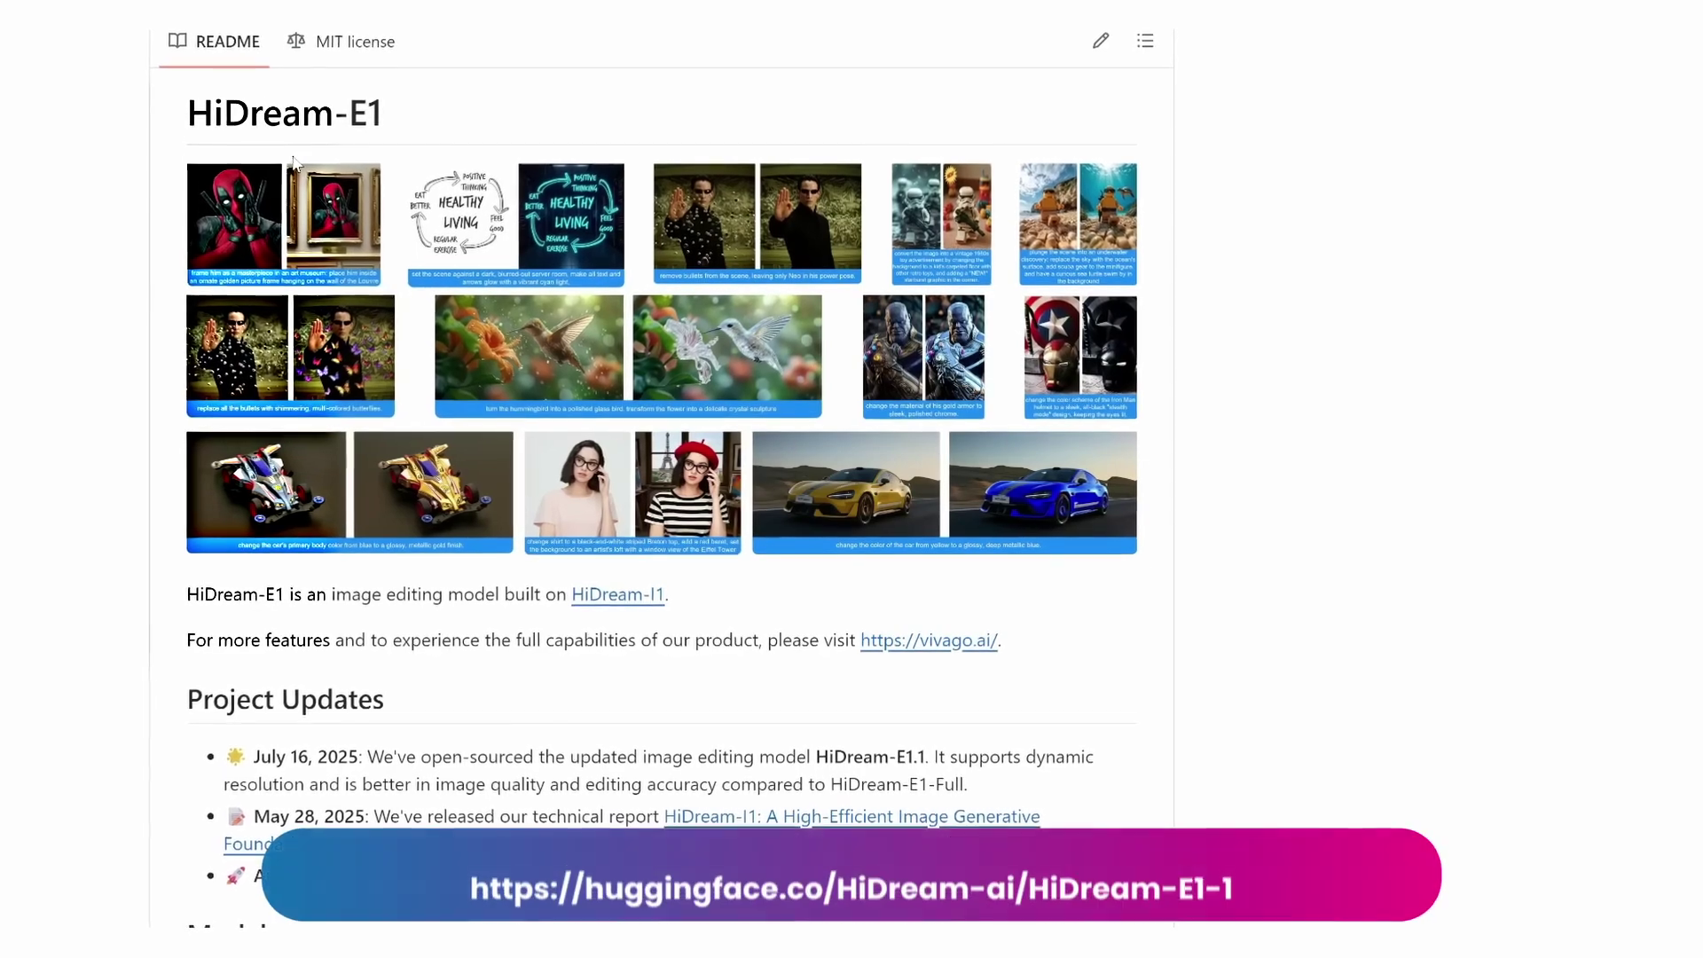
scroll(292, 162, down, 8)
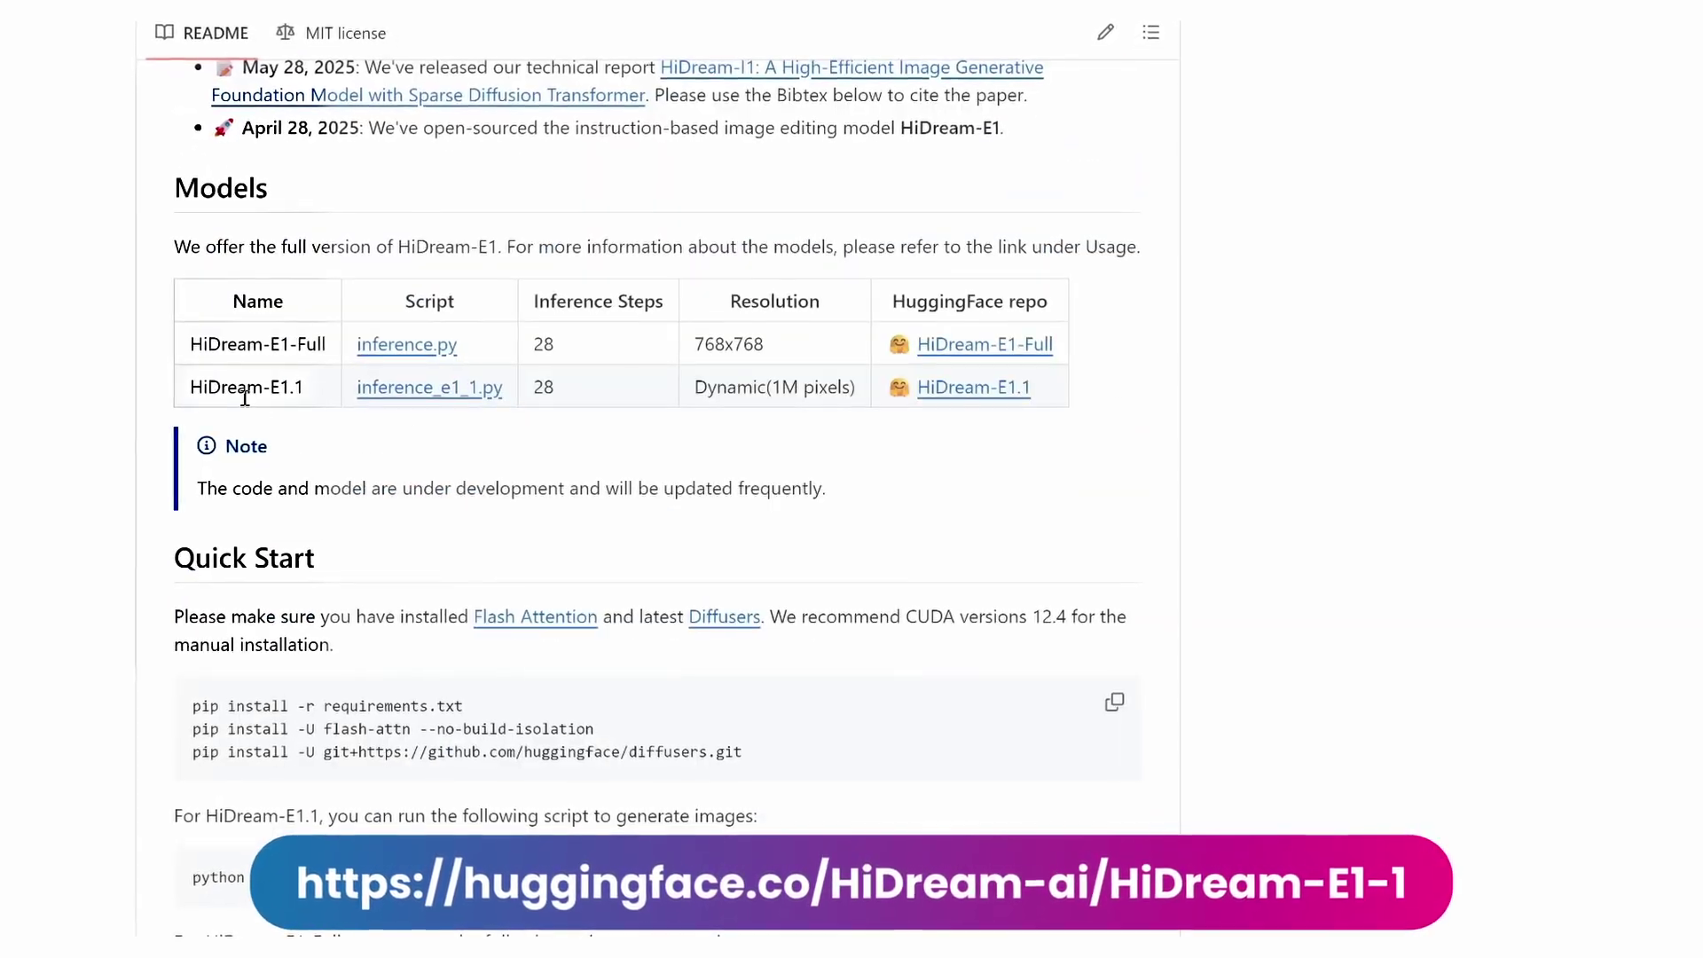
drag(265, 387, 321, 395)
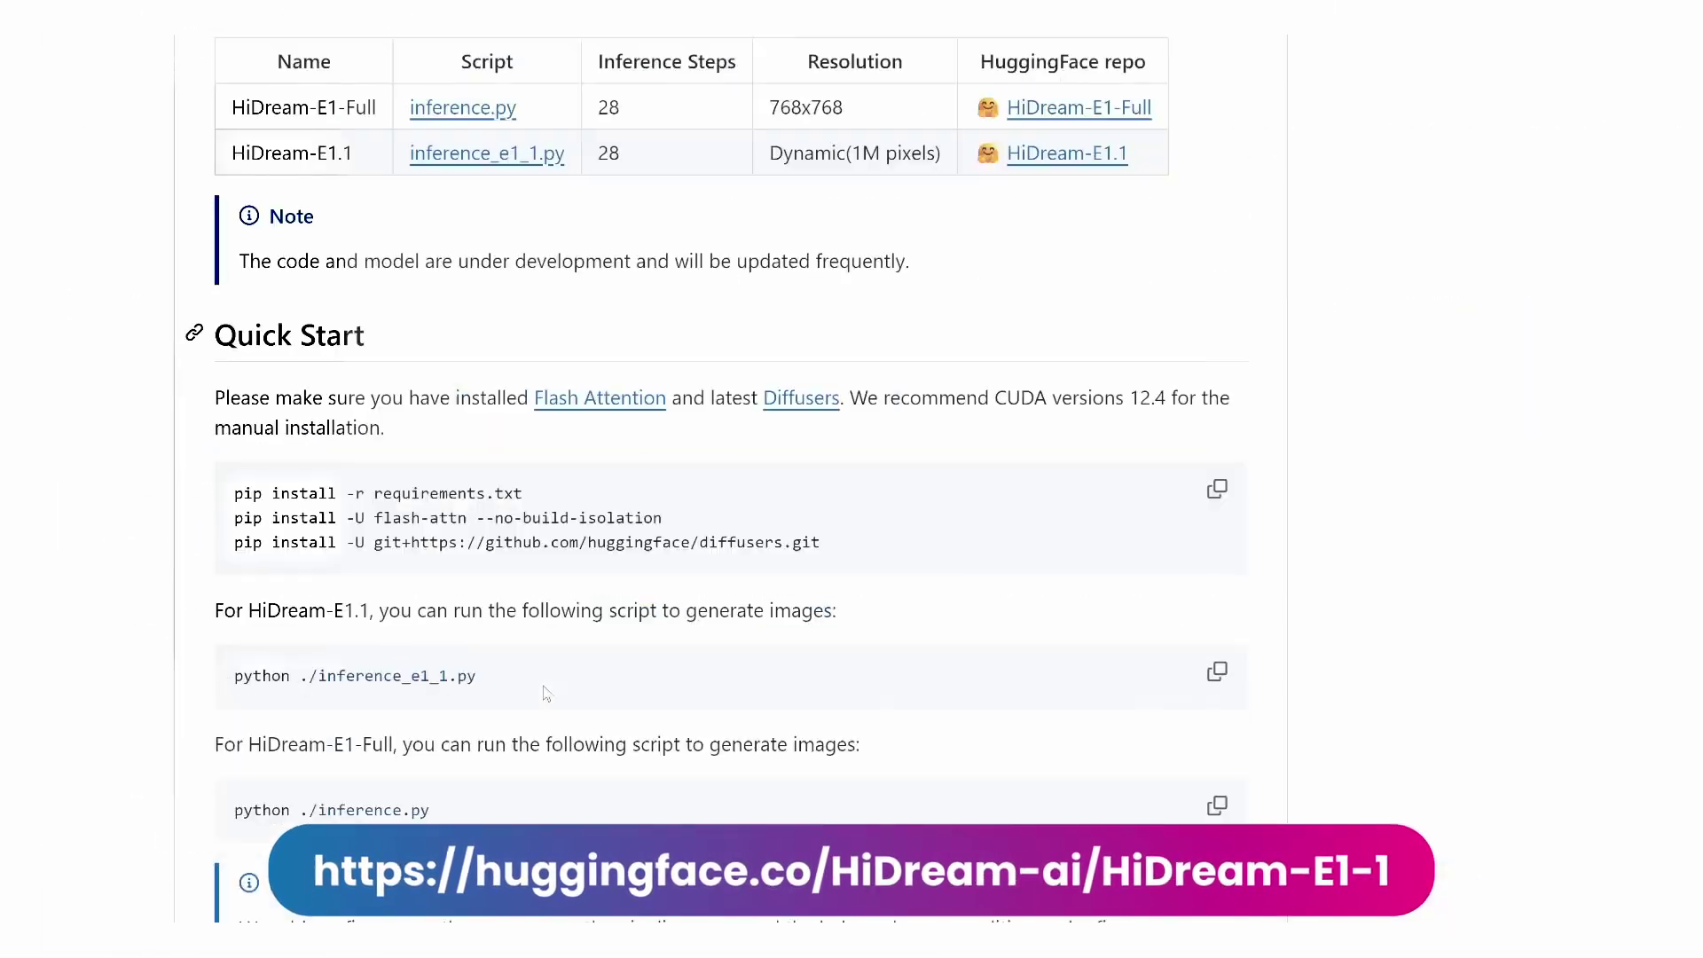
scroll(550, 683, down, 1)
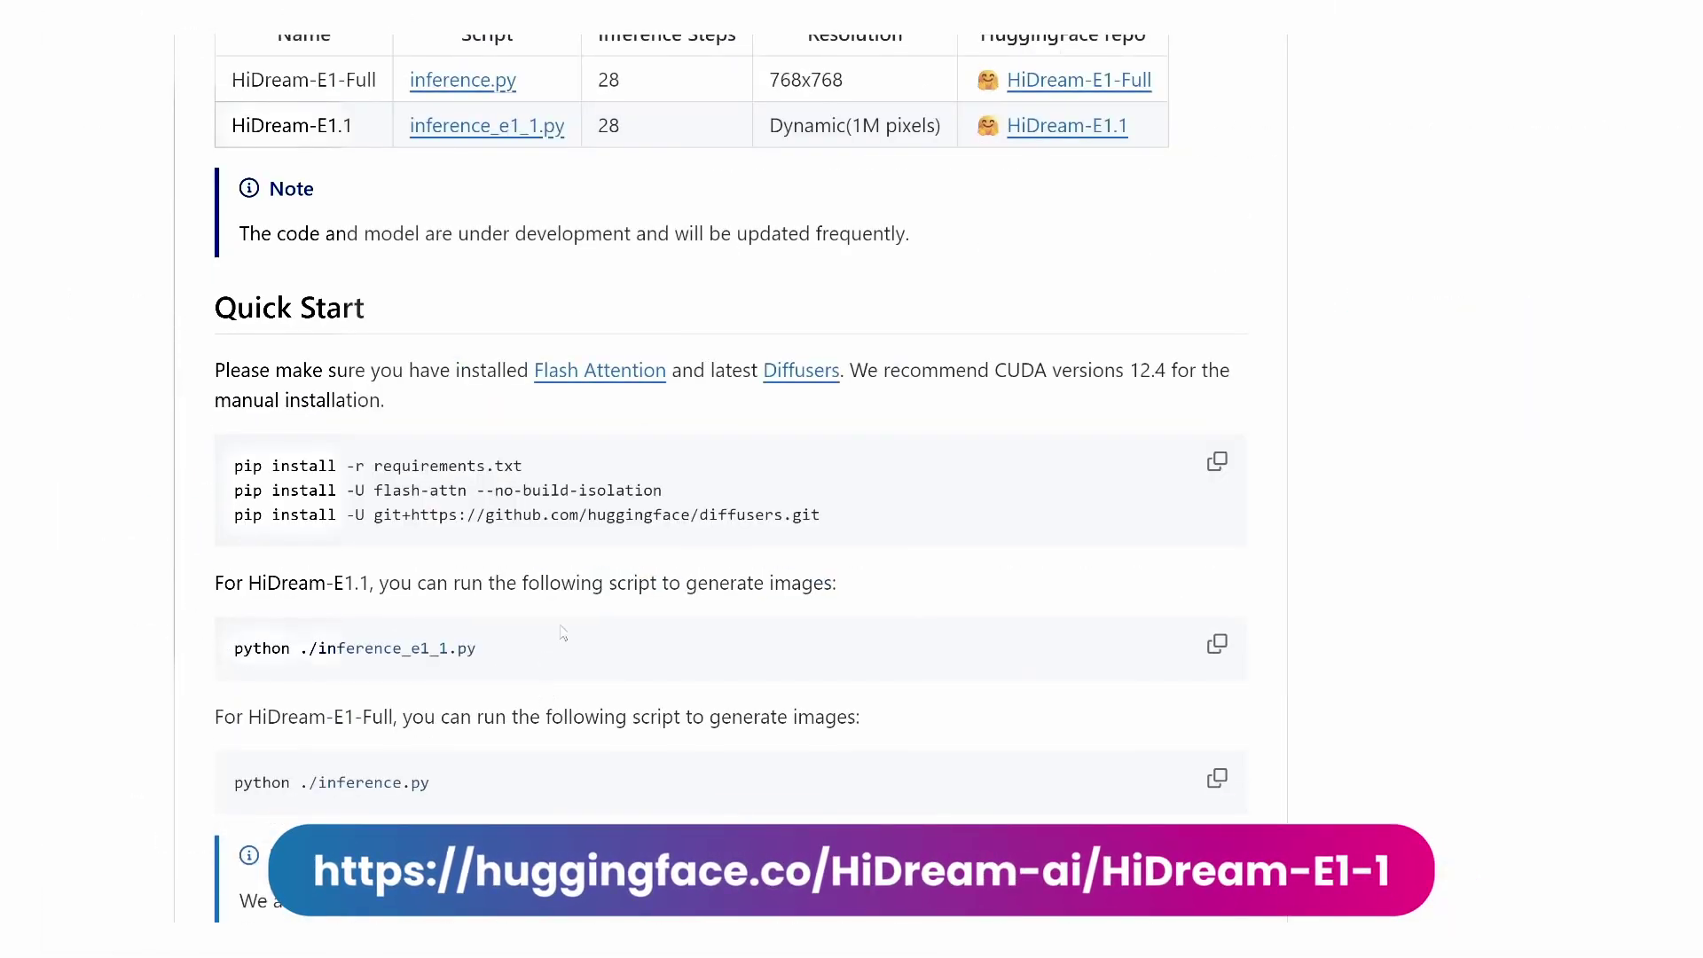
scroll(479, 570, down, 2)
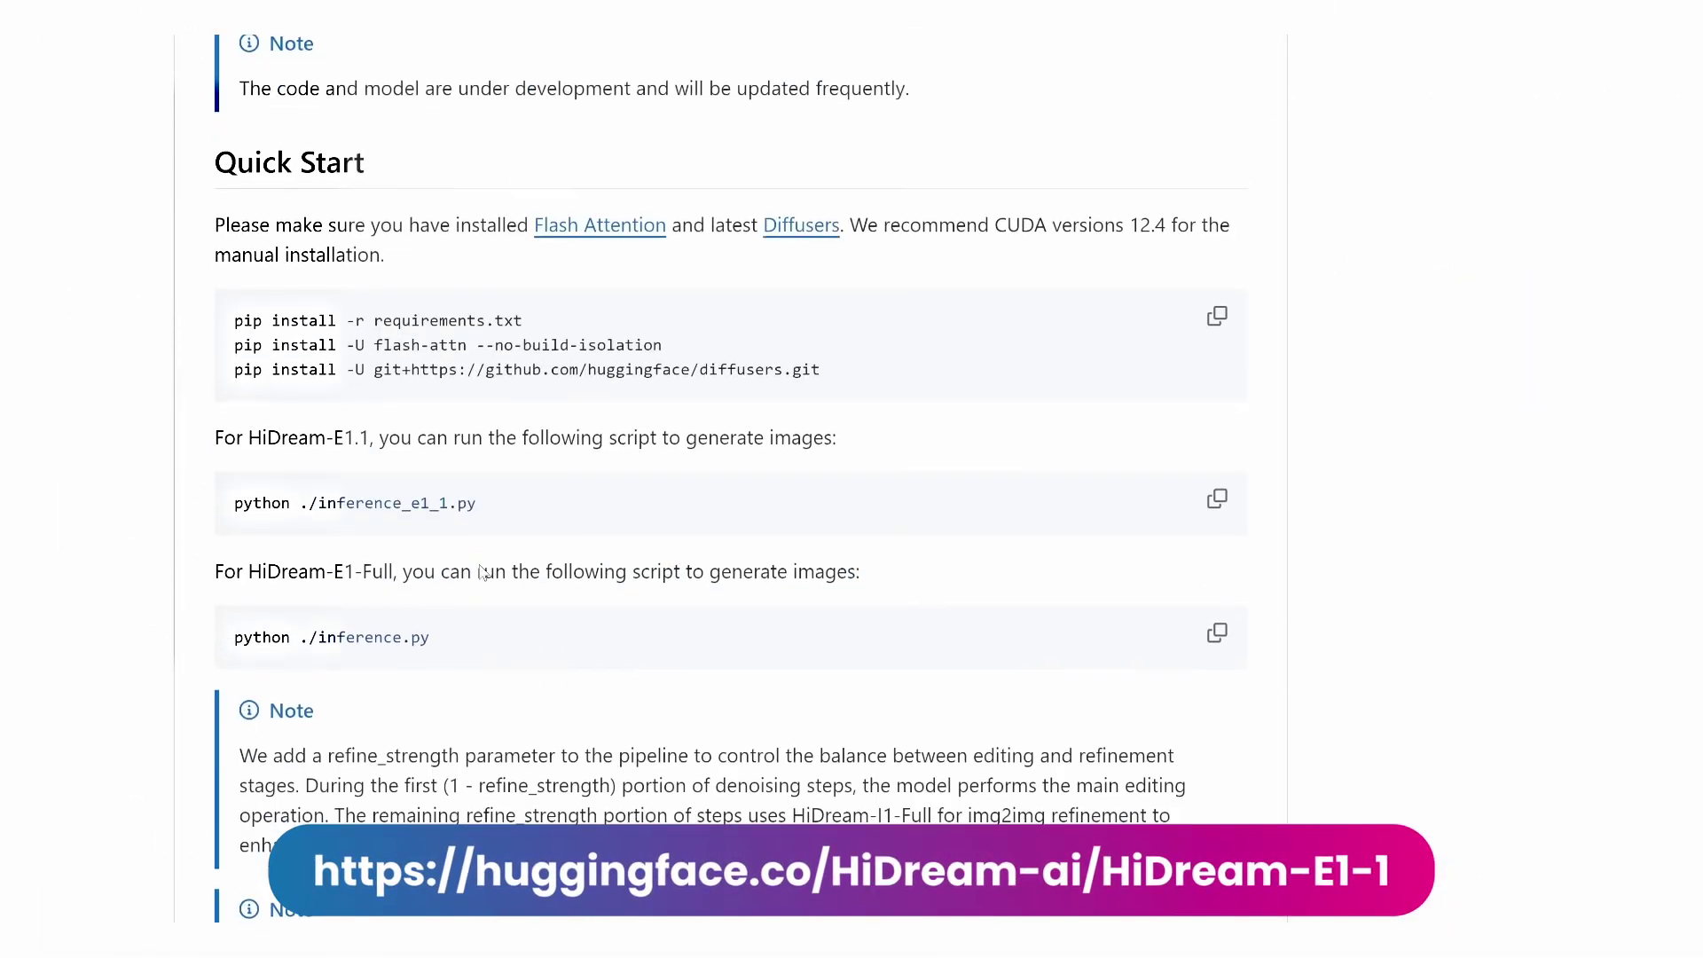
scroll(479, 570, down, 6)
scroll(482, 572, down, 2)
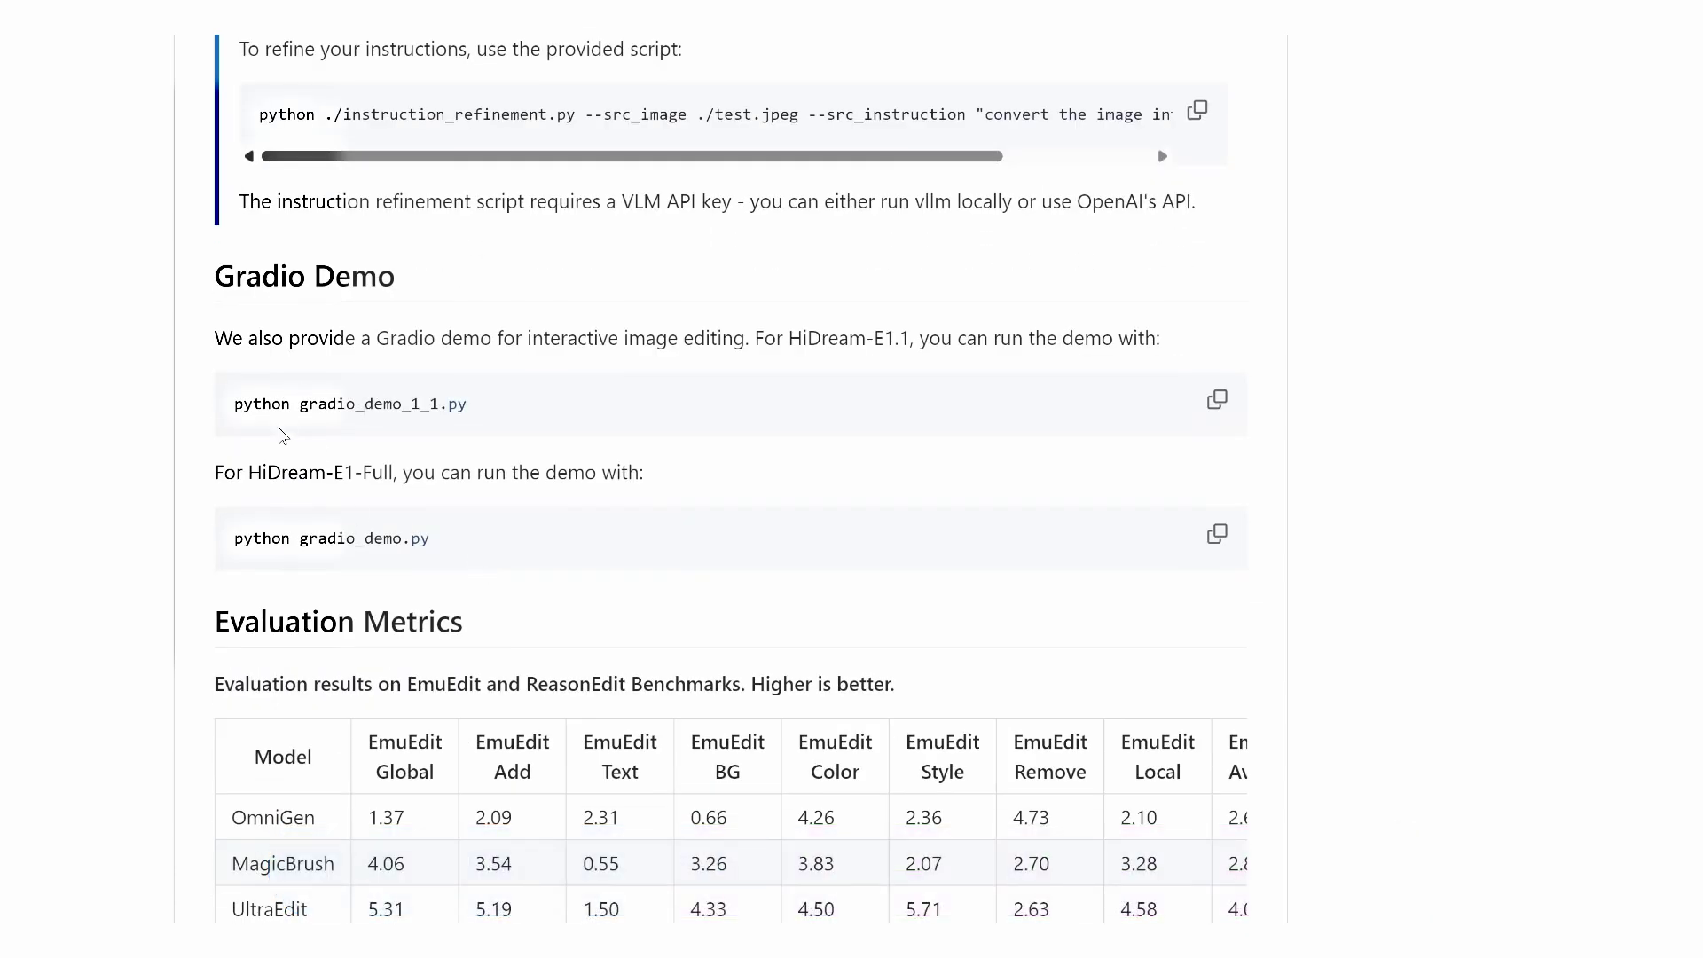
scroll(282, 434, up, 1)
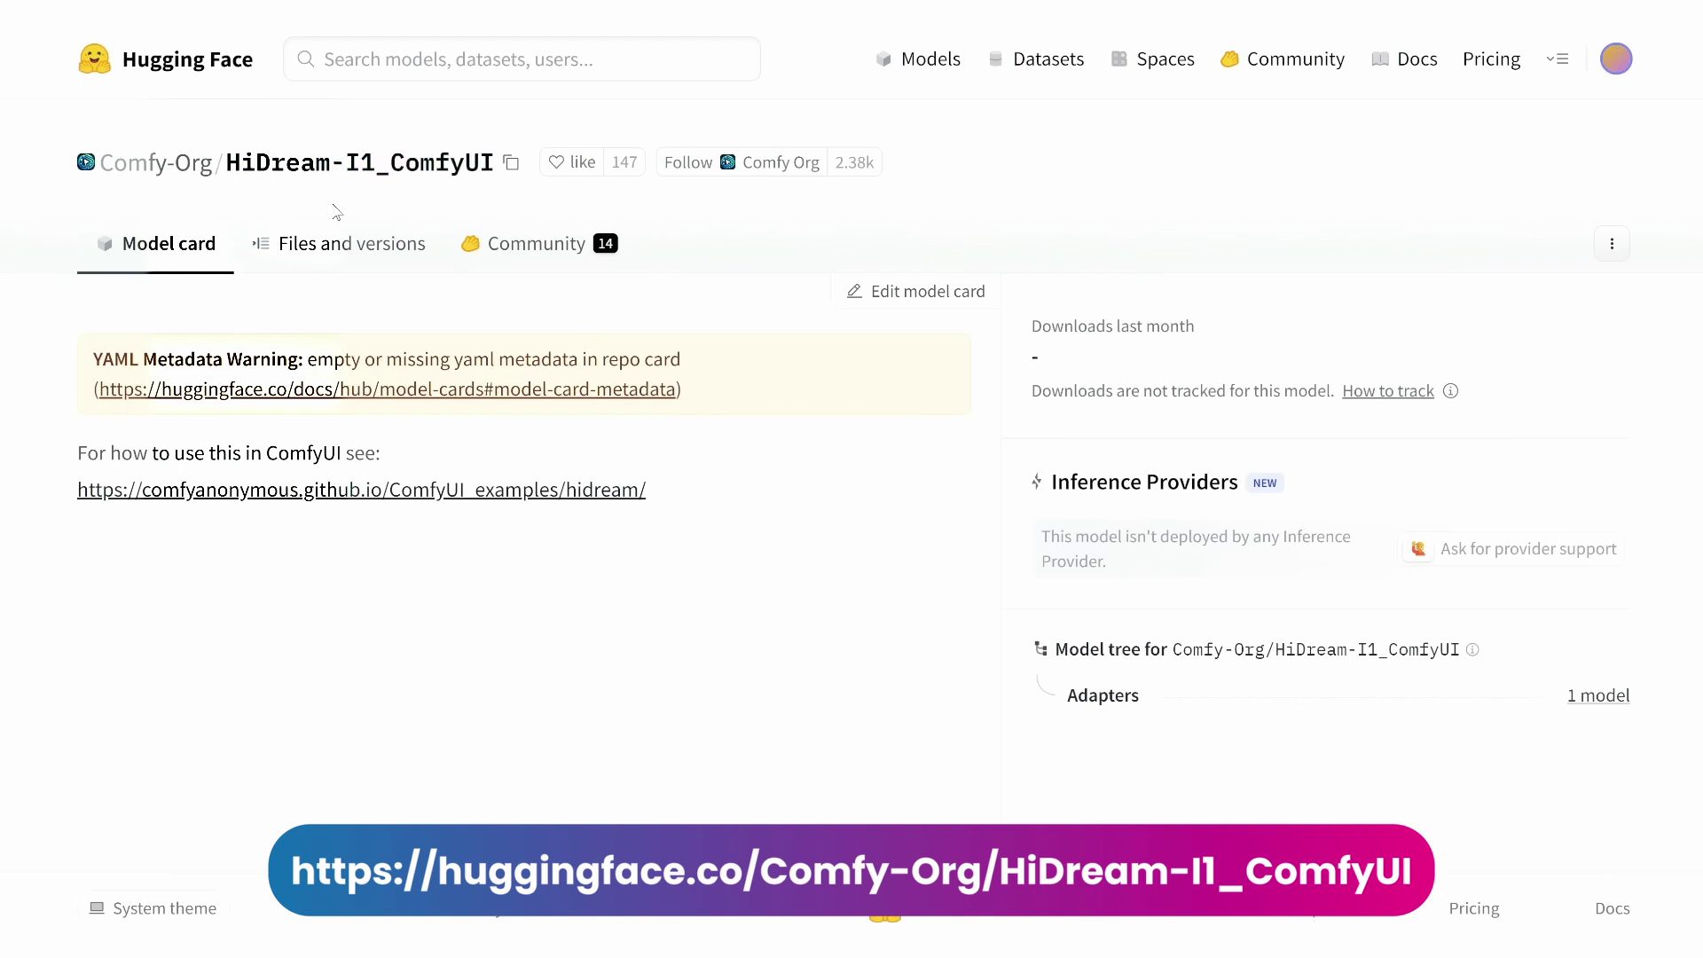
Browse to split_files/text_encoders and save clip_g_hidream.safetensors into ComfyUI/models/text_encoders.
click(355, 247)
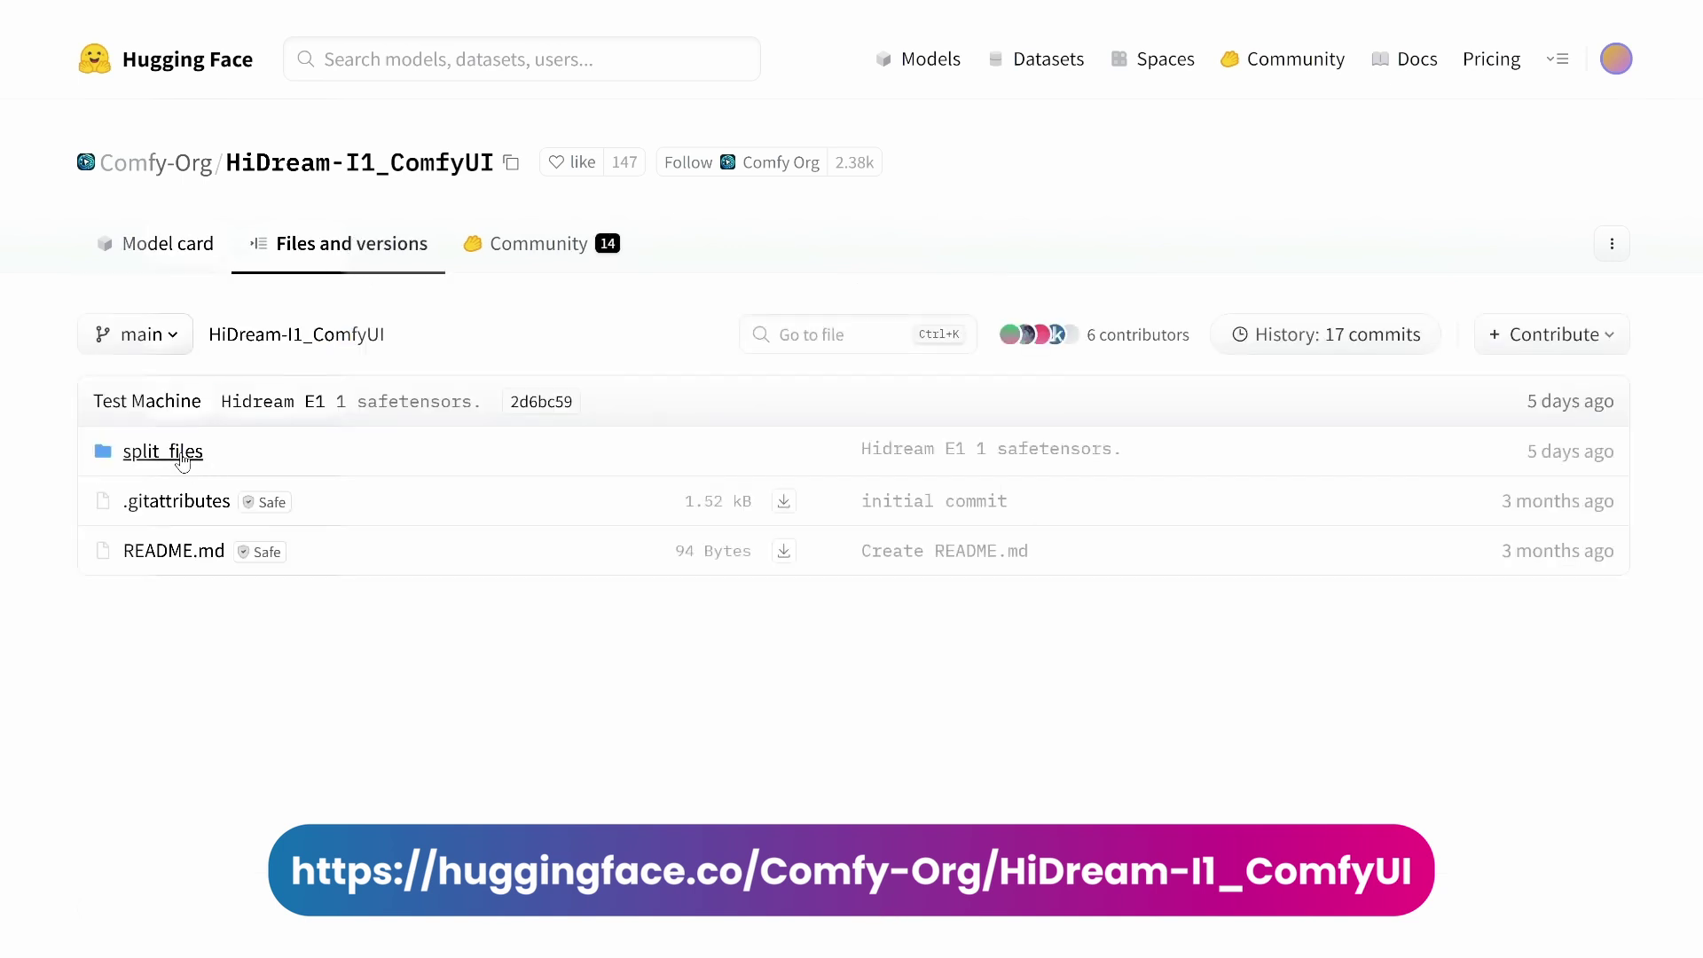
click(182, 454)
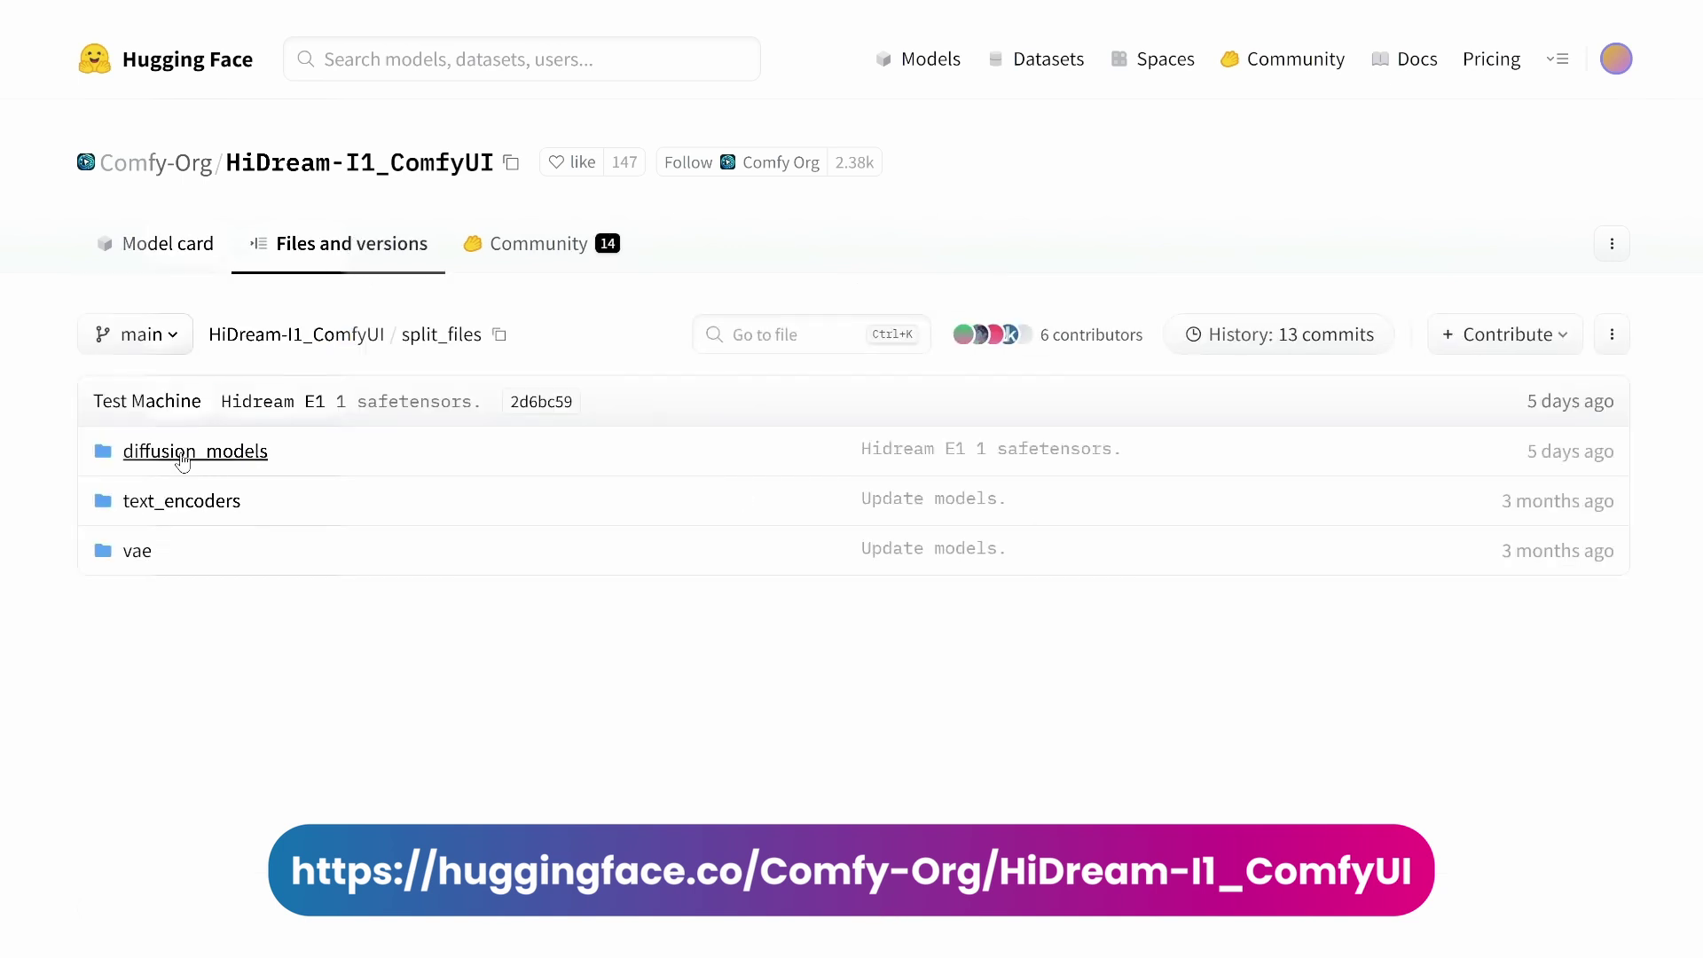
click(198, 518)
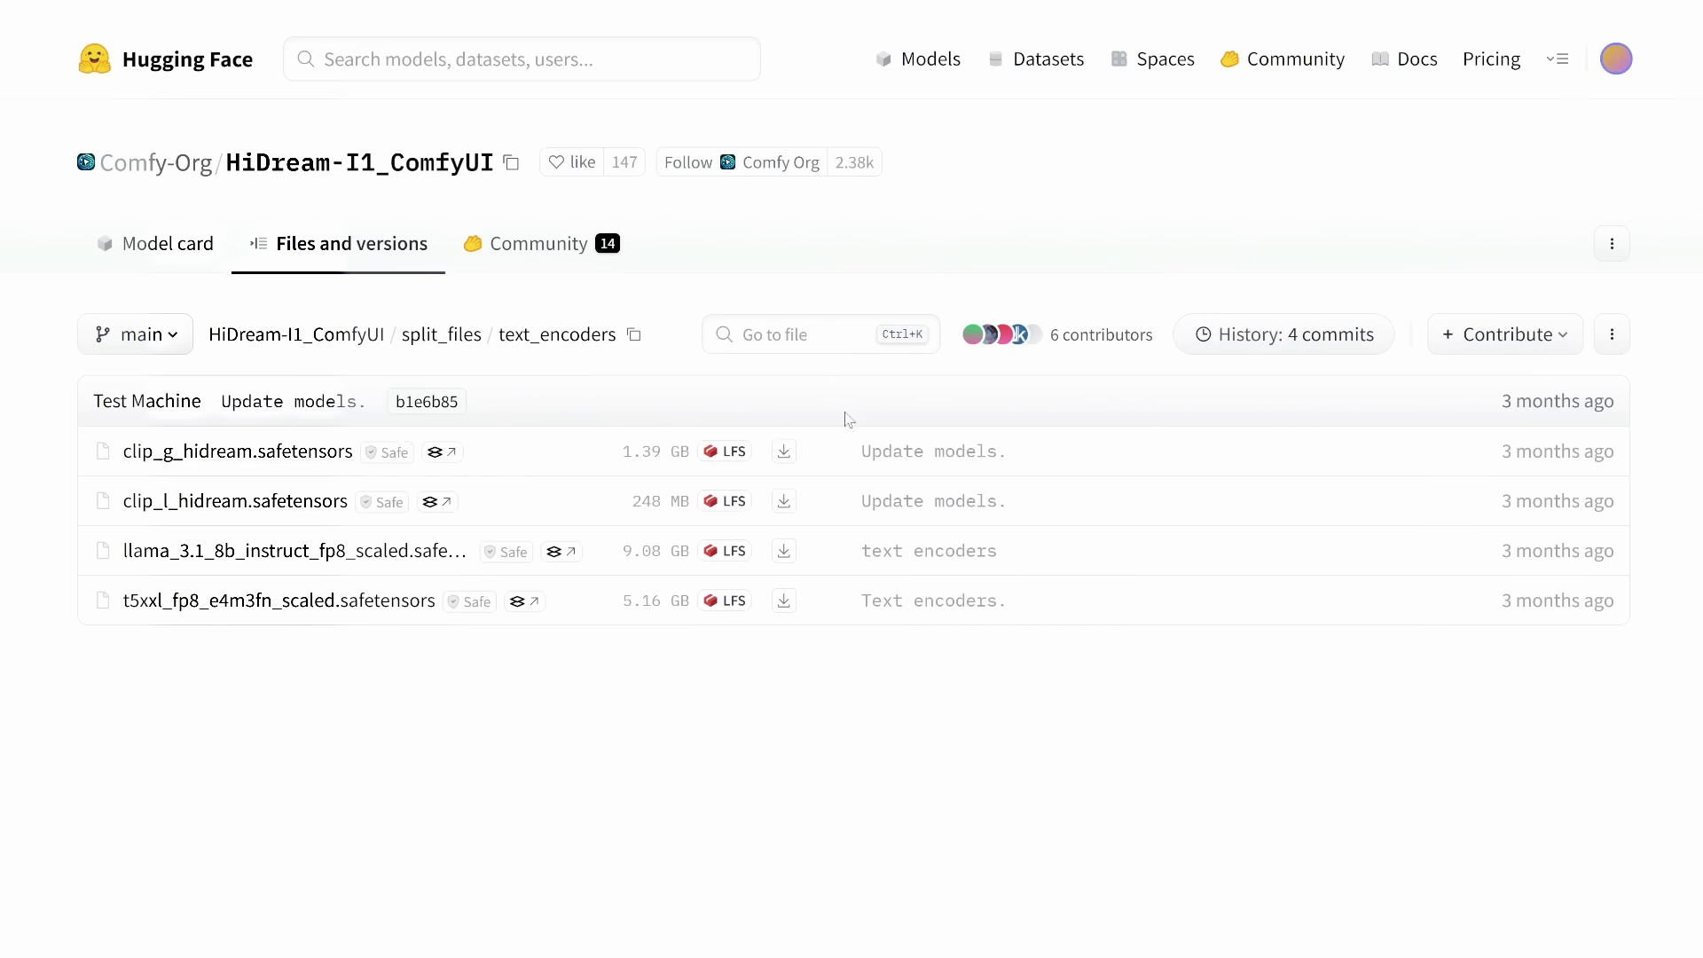
click(785, 454)
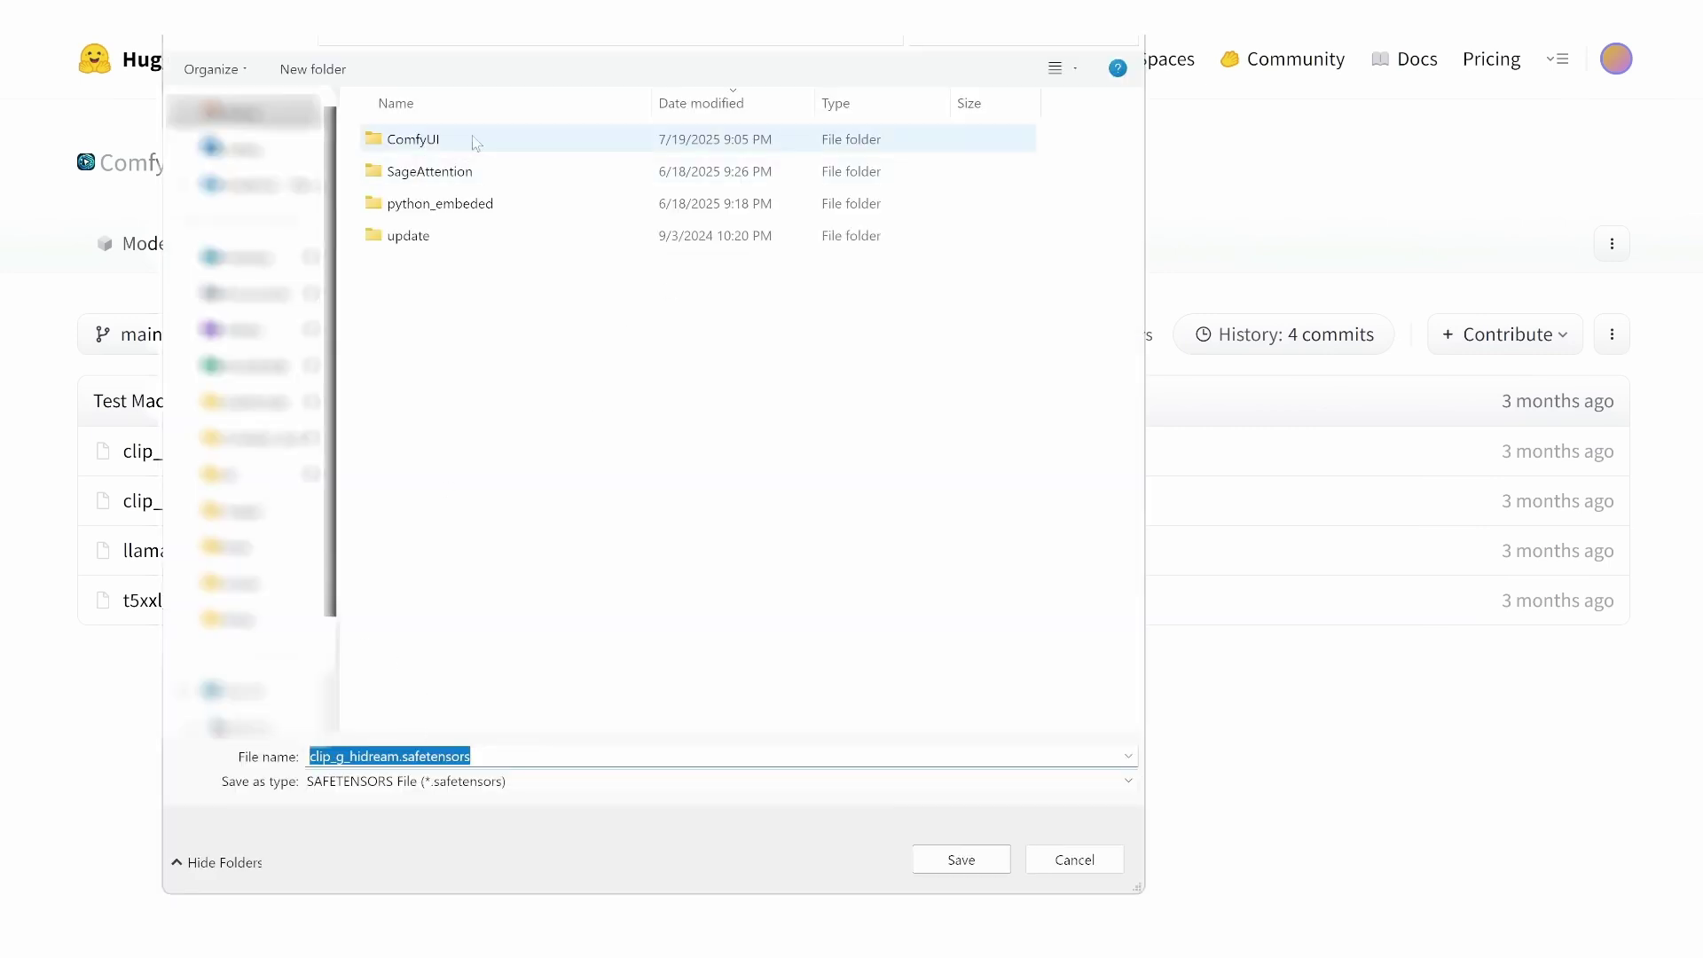
double_click(439, 142)
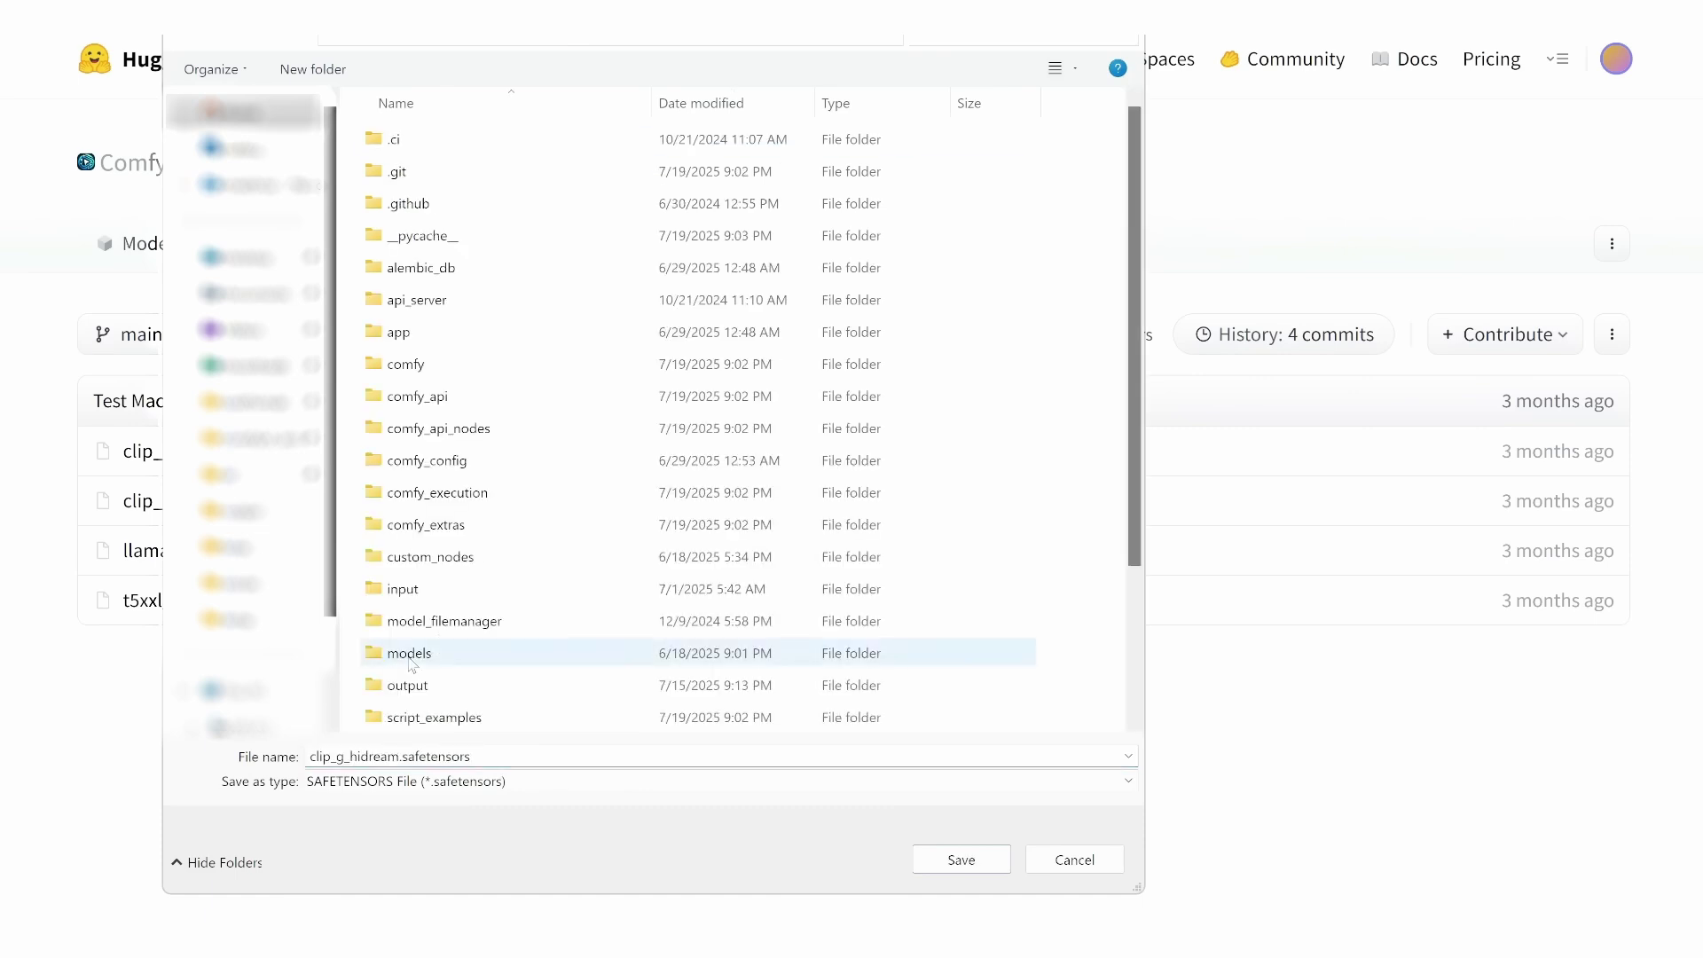
double_click(410, 657)
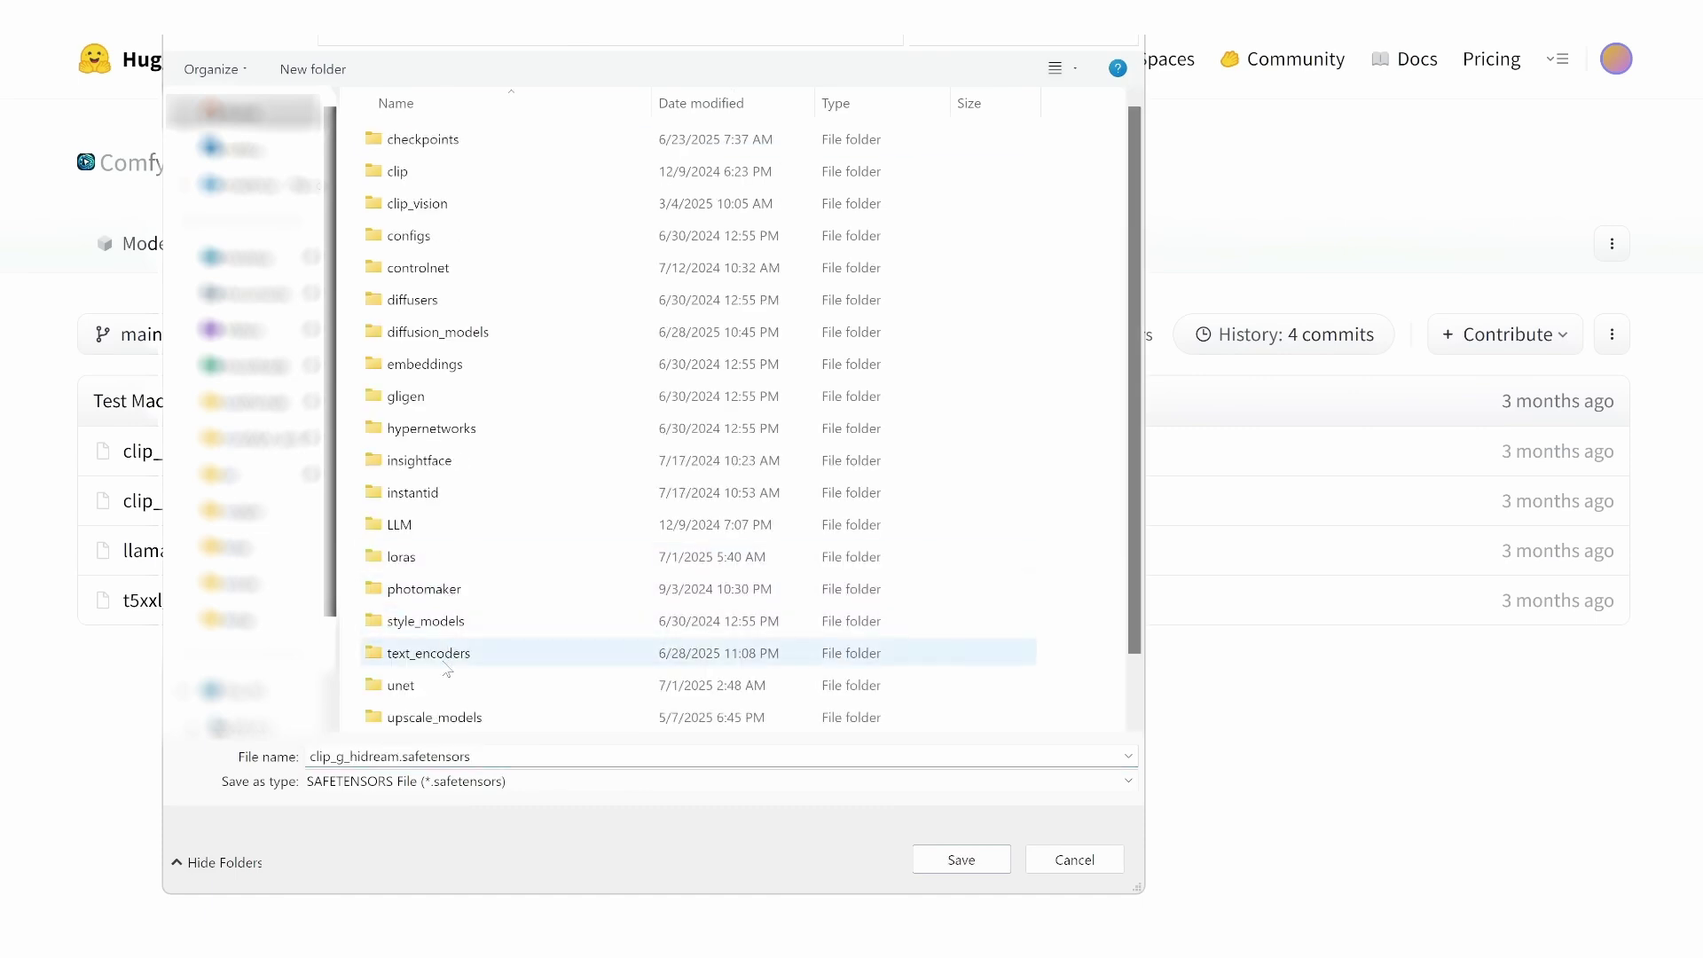
double_click(444, 658)
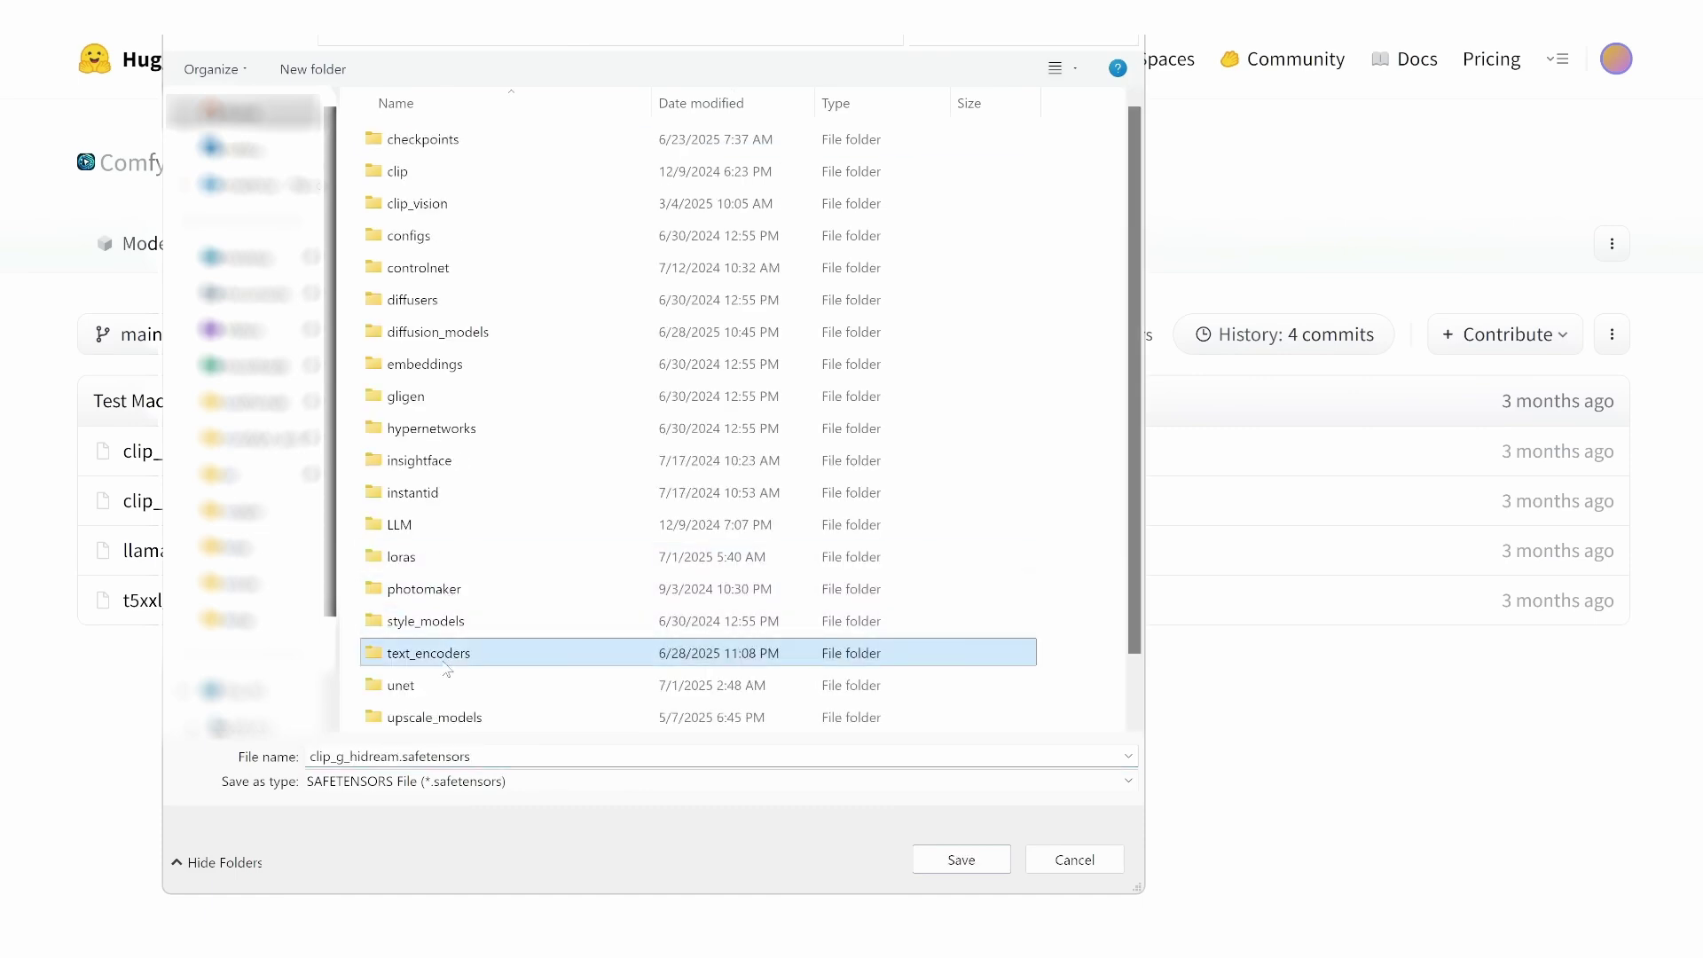
click(935, 865)
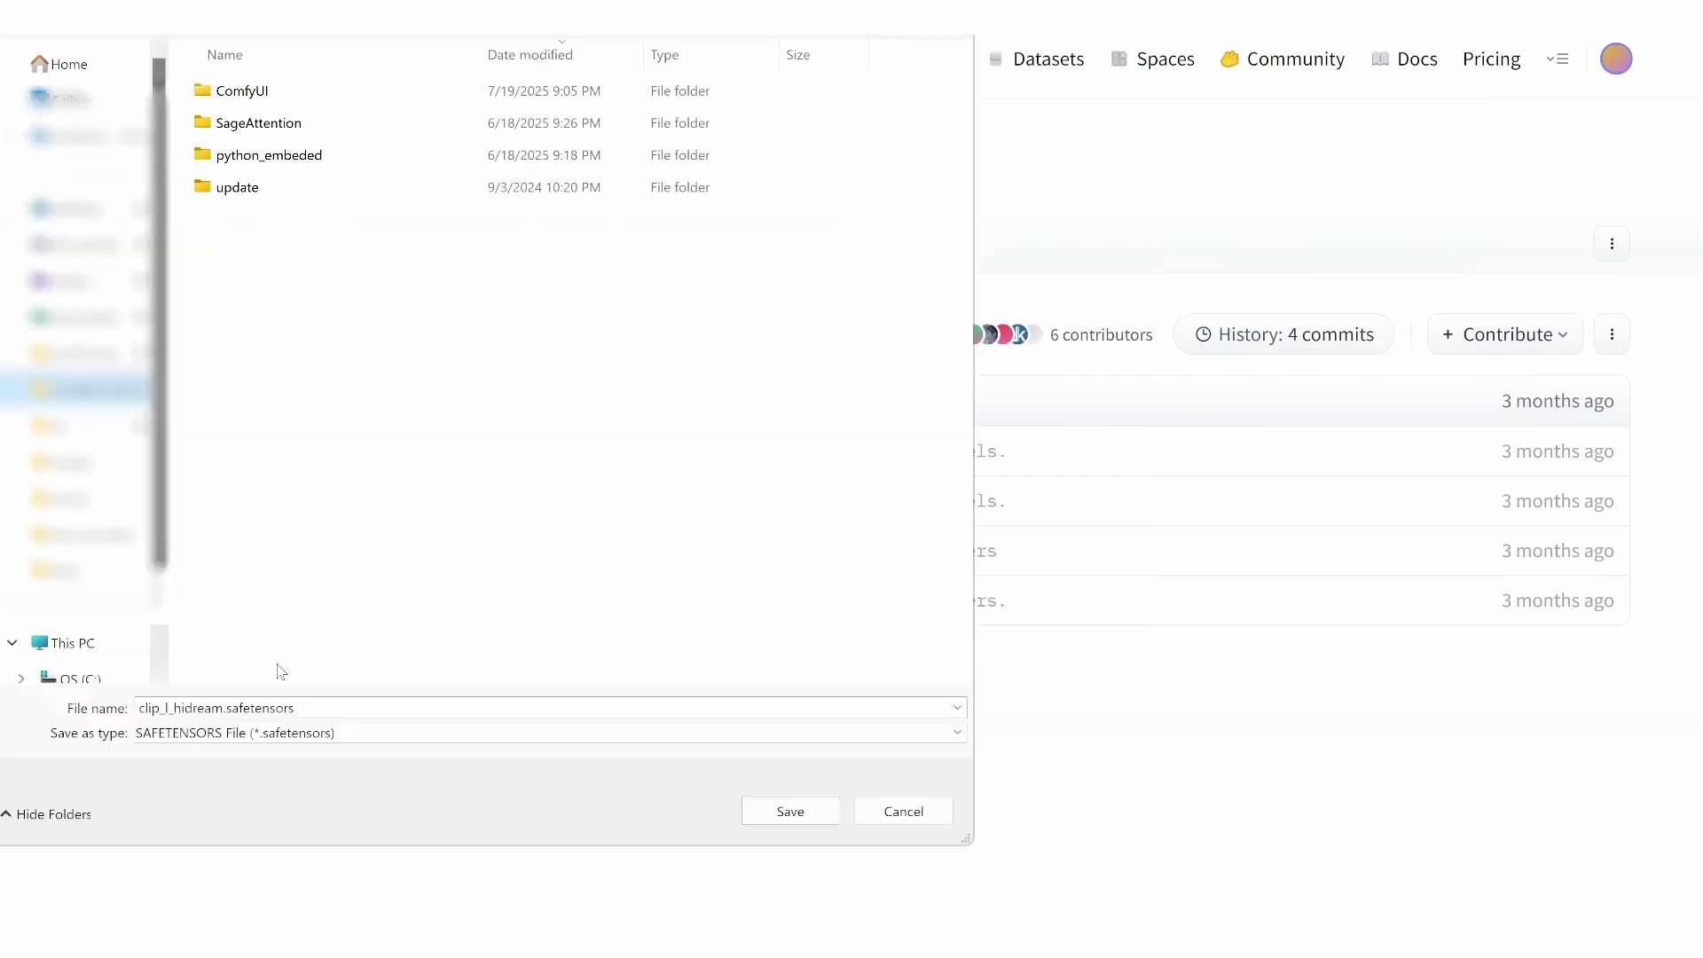
Save clip_l_hidream and the llama text encoder into the same folder, then request the t5xxl encoder.
double_click(240, 90)
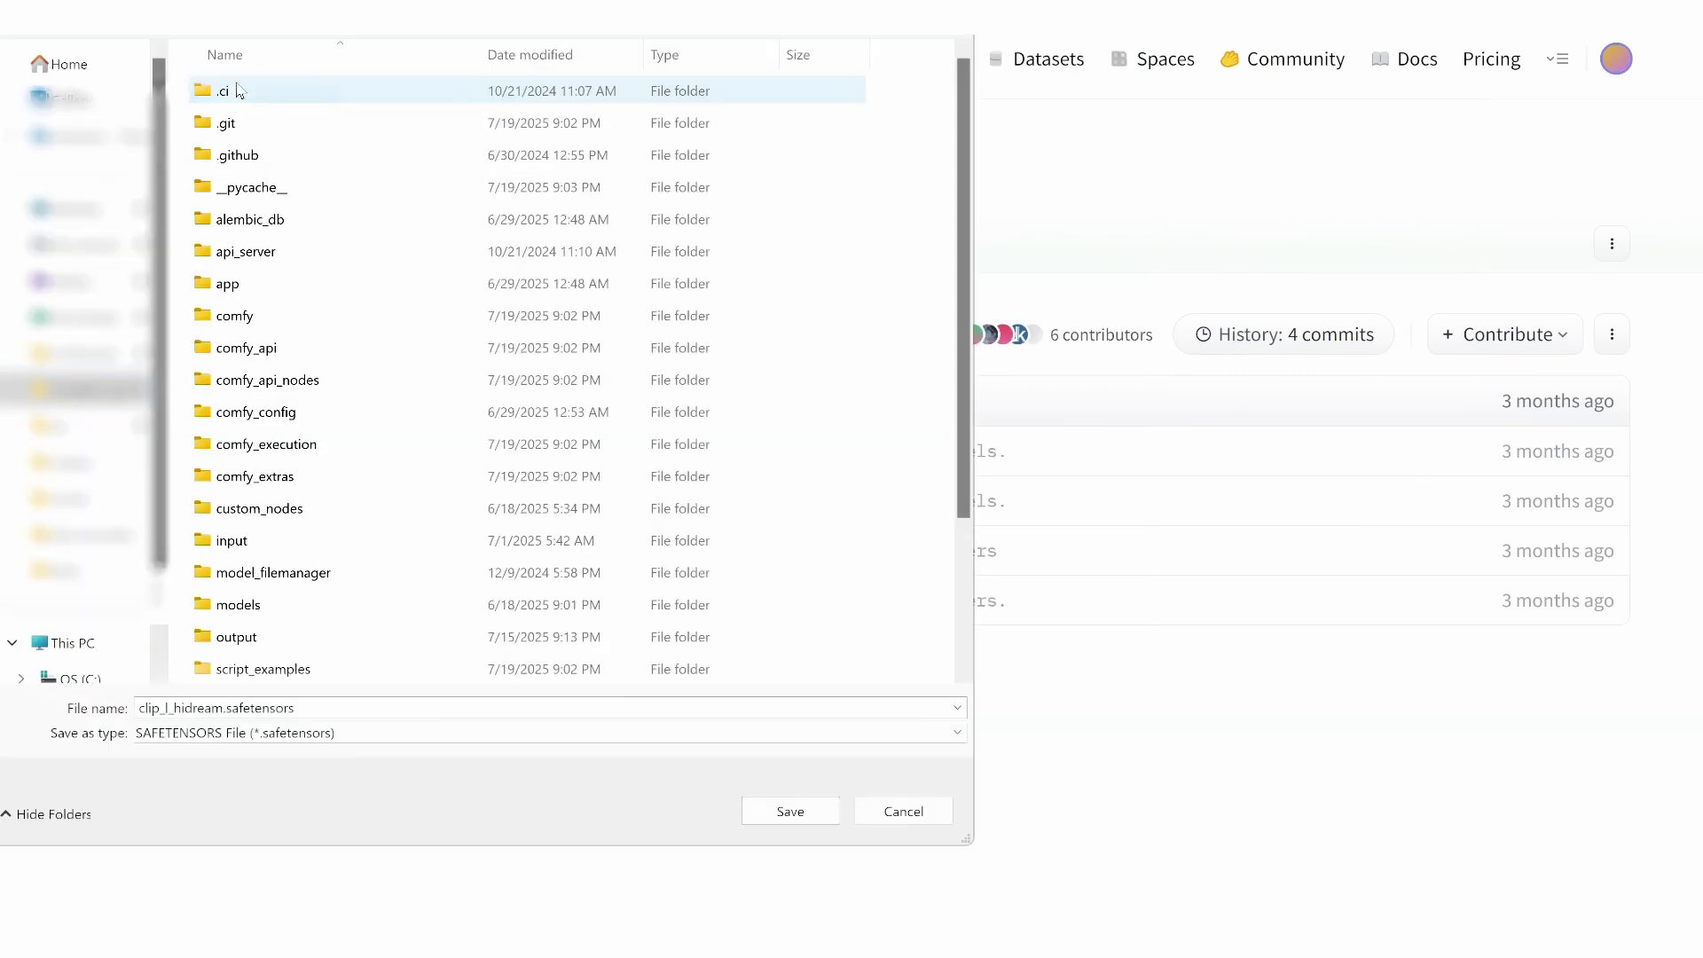
double_click(236, 604)
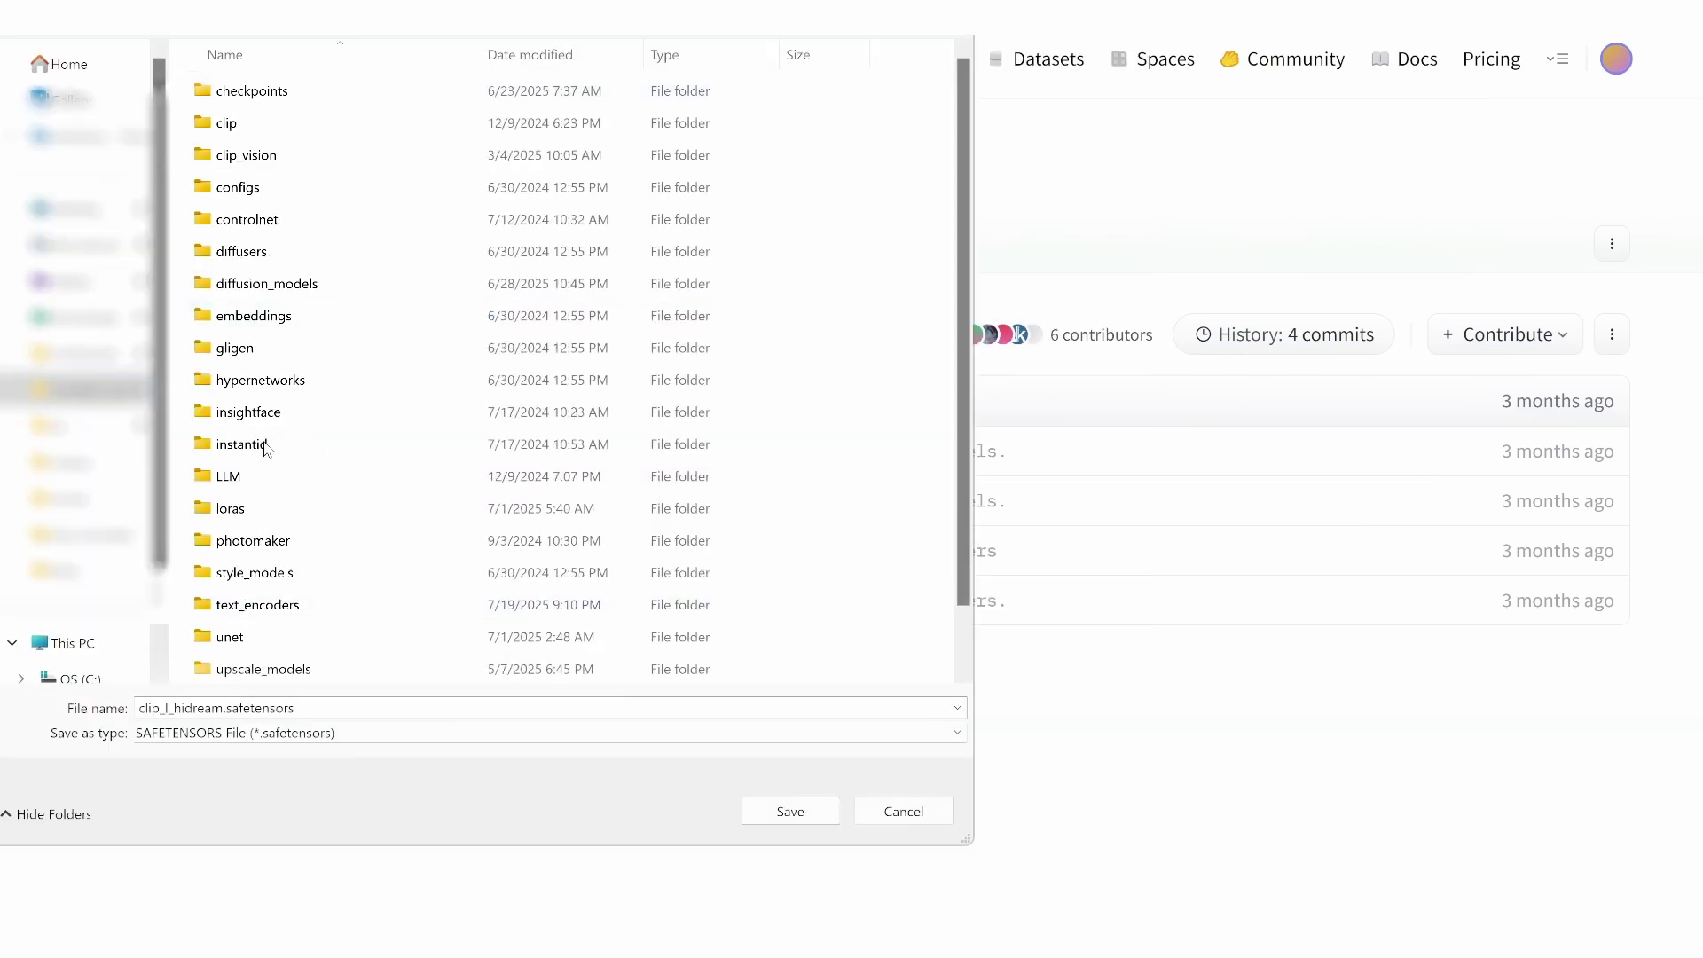
double_click(262, 604)
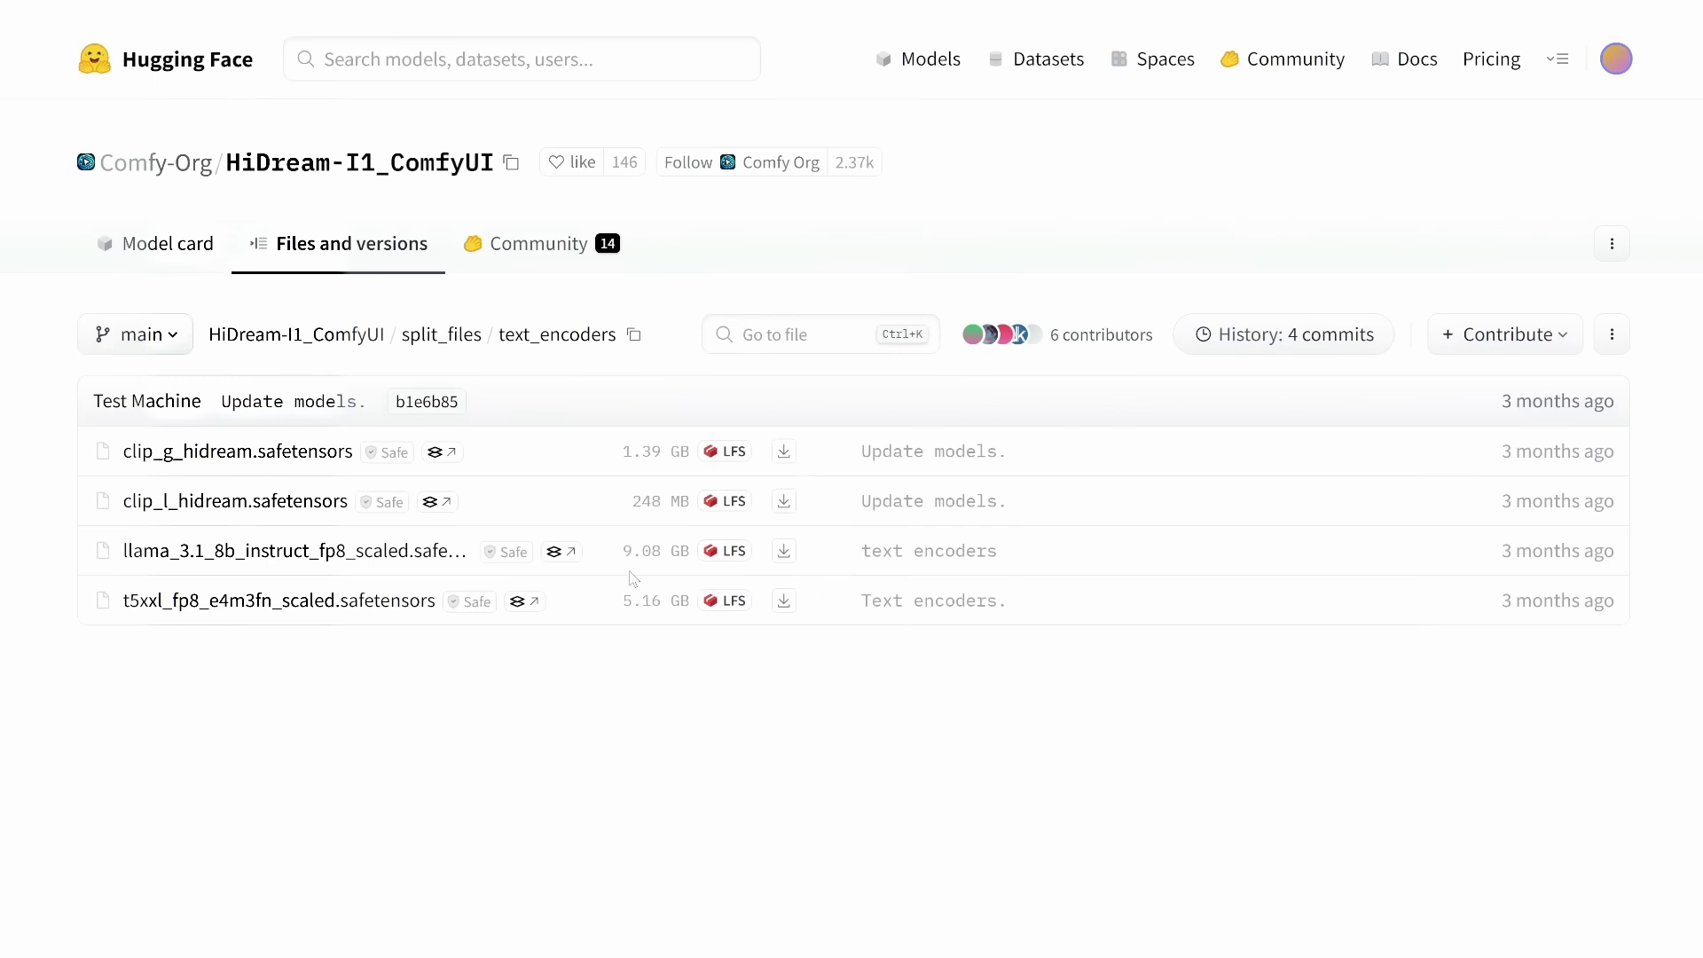
click(783, 550)
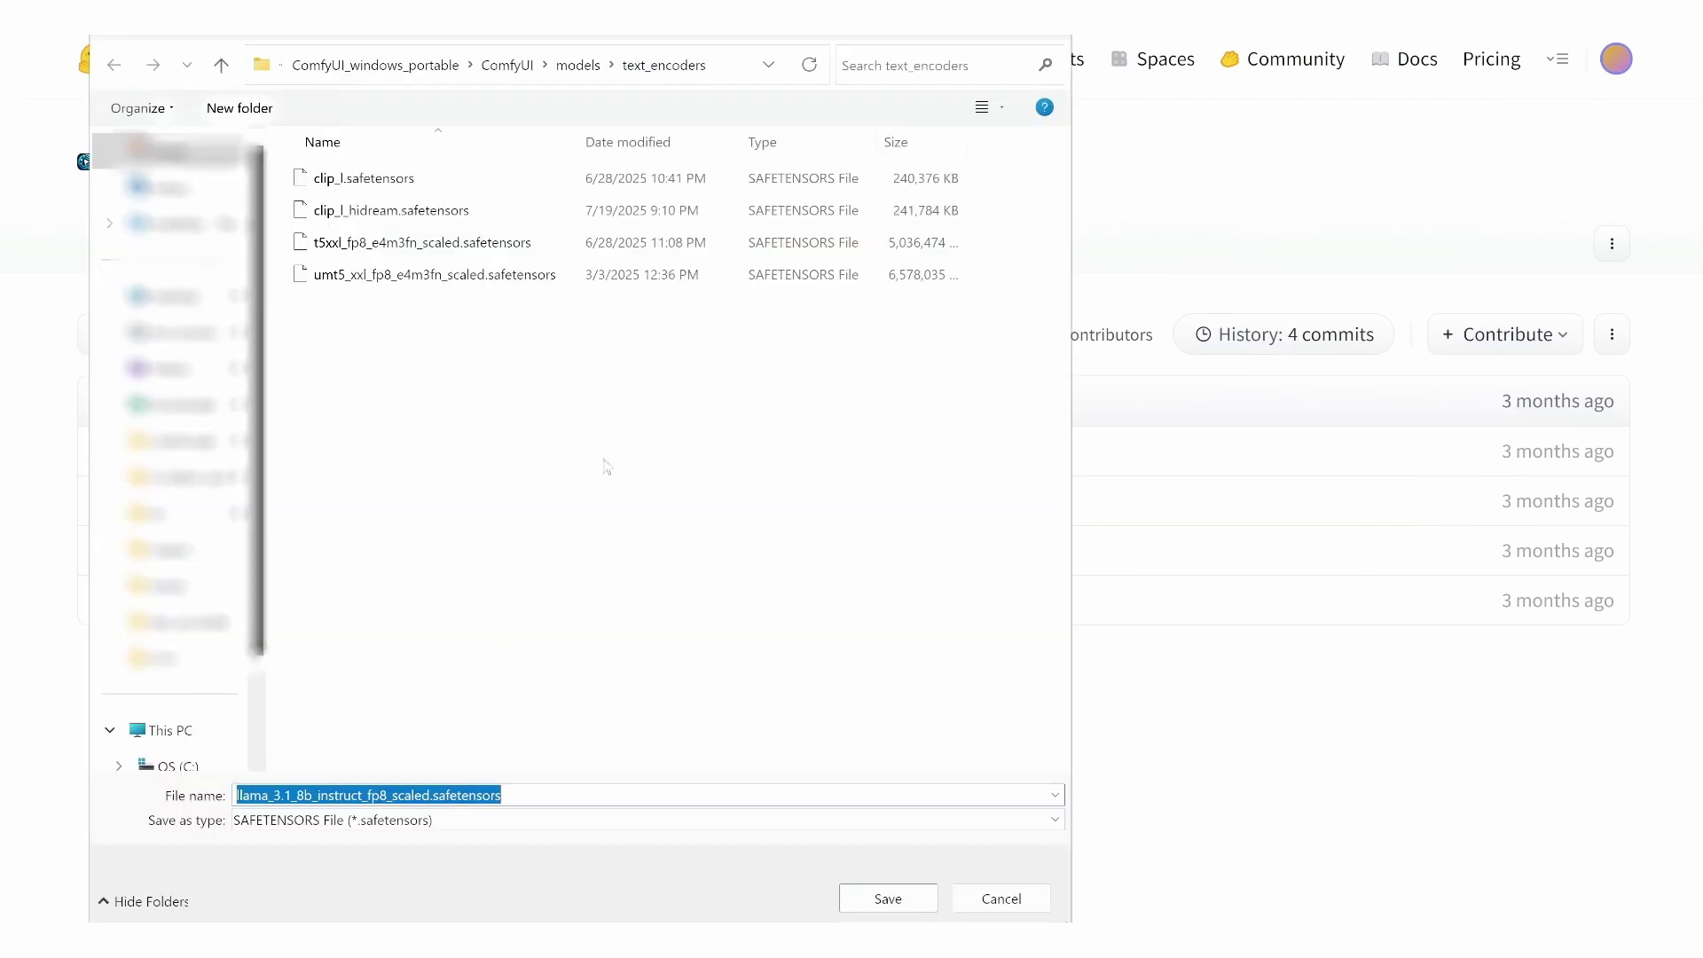
key(Return)
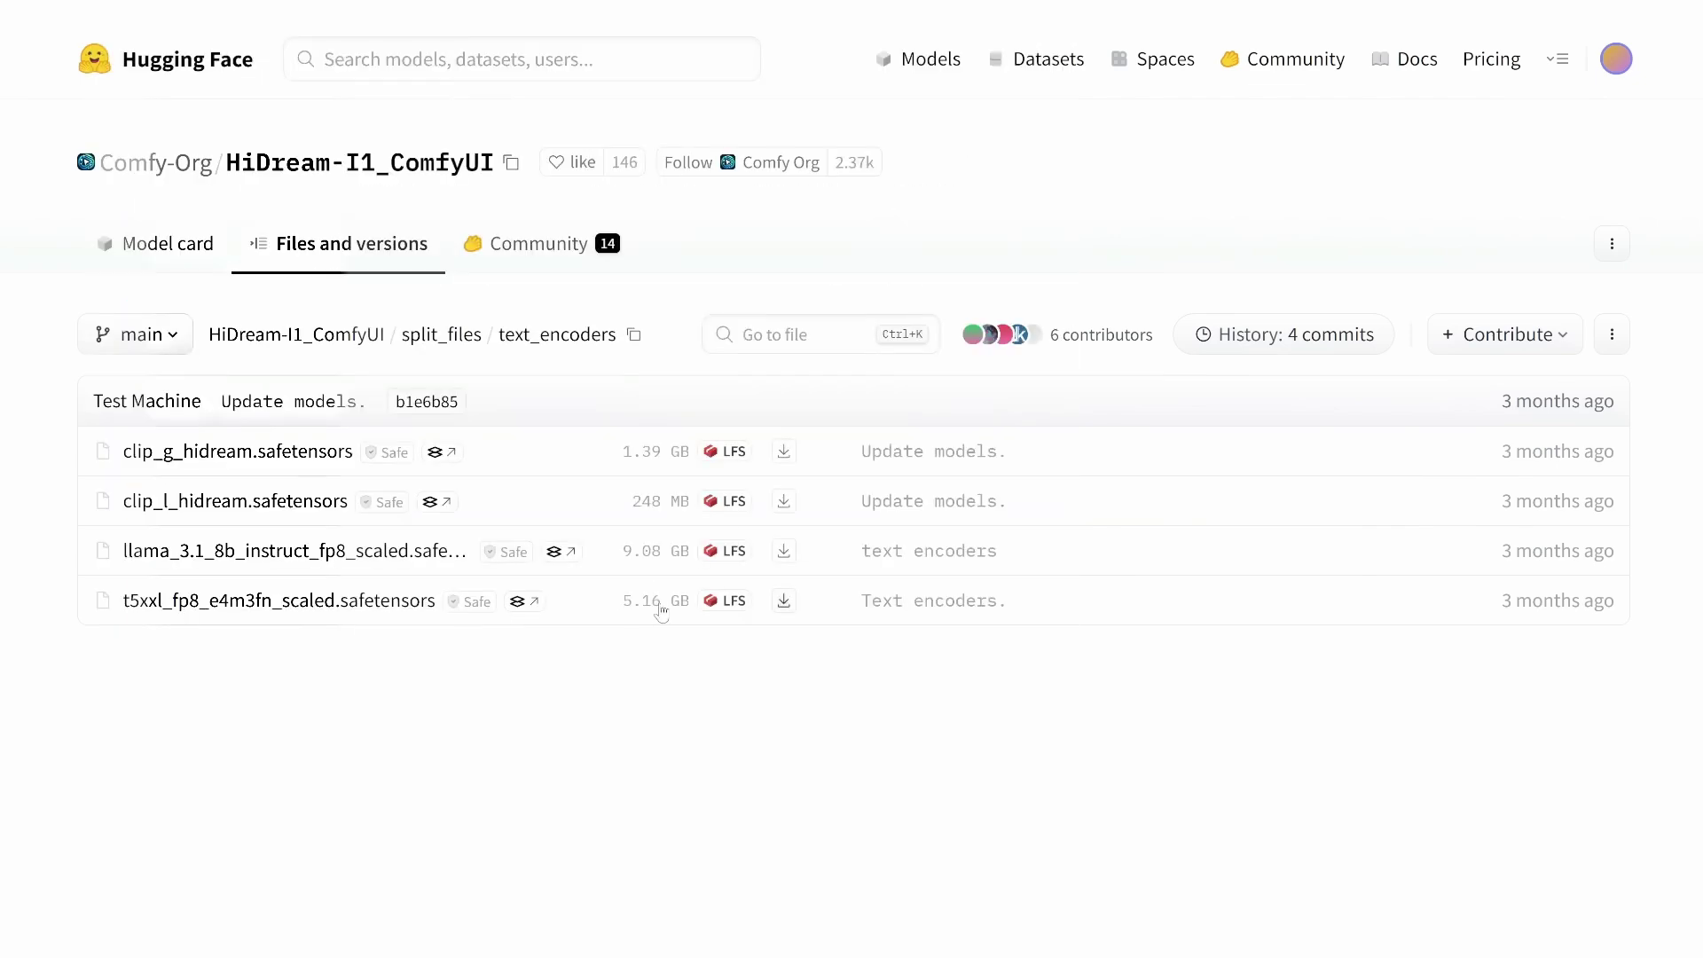
click(784, 601)
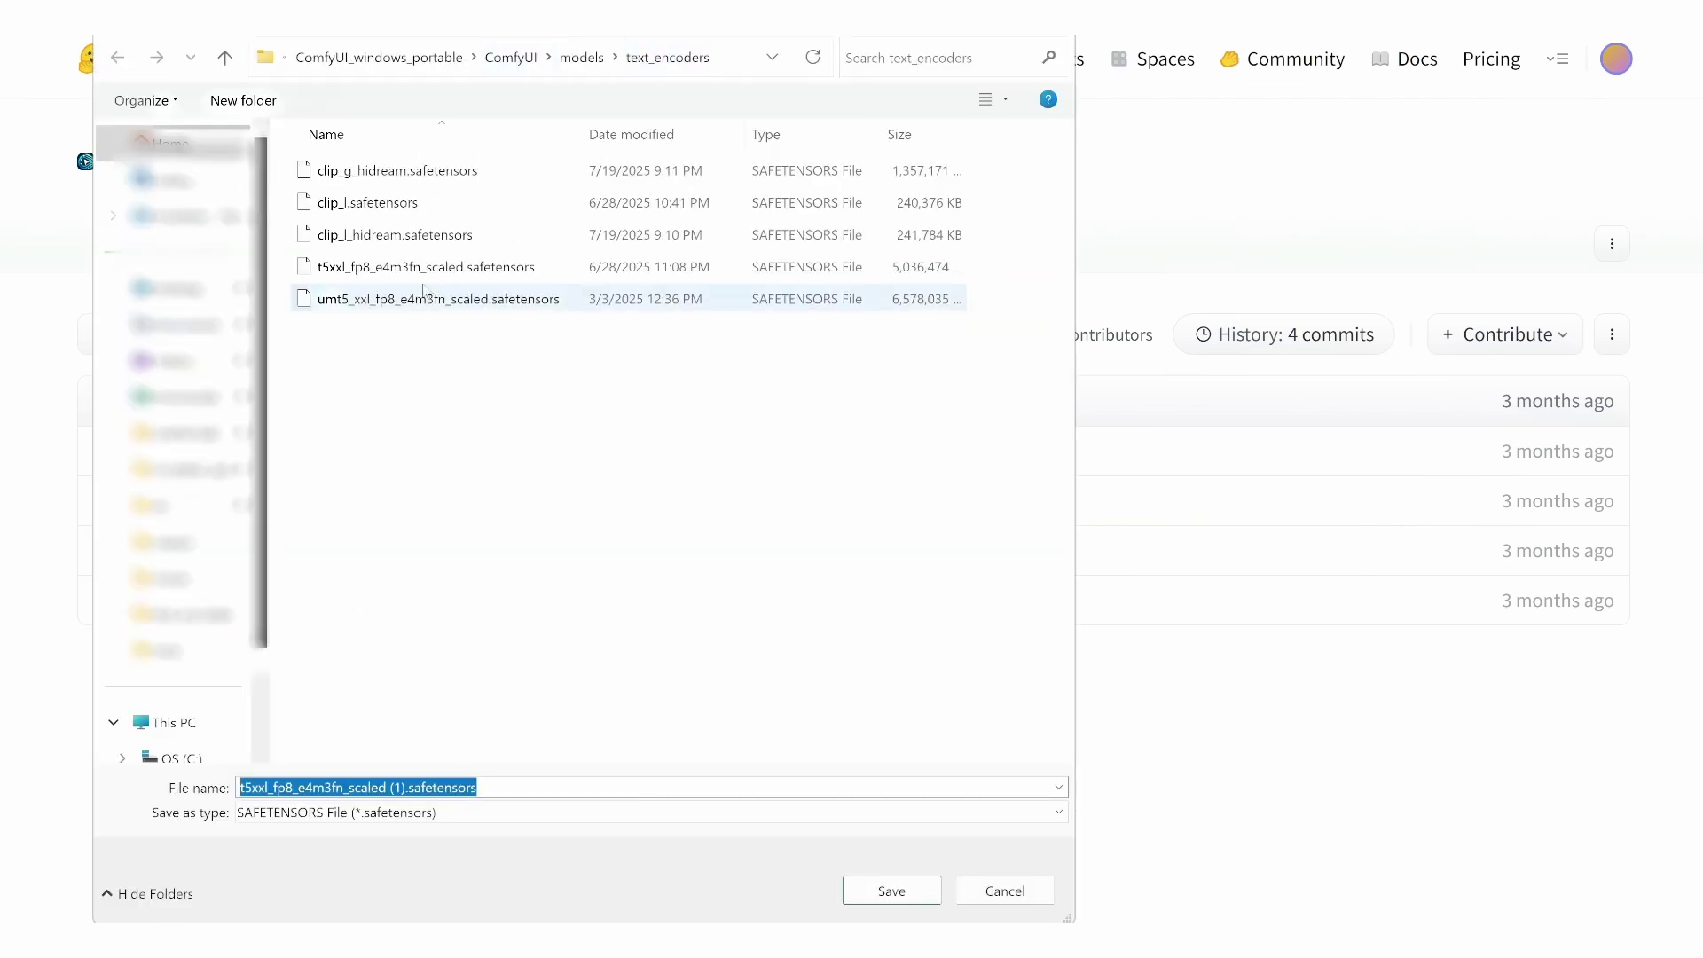
Cancel the duplicate t5xxl download and save ae.safetensors from split_files/vae into ComfyUI/models/vae.
click(1004, 890)
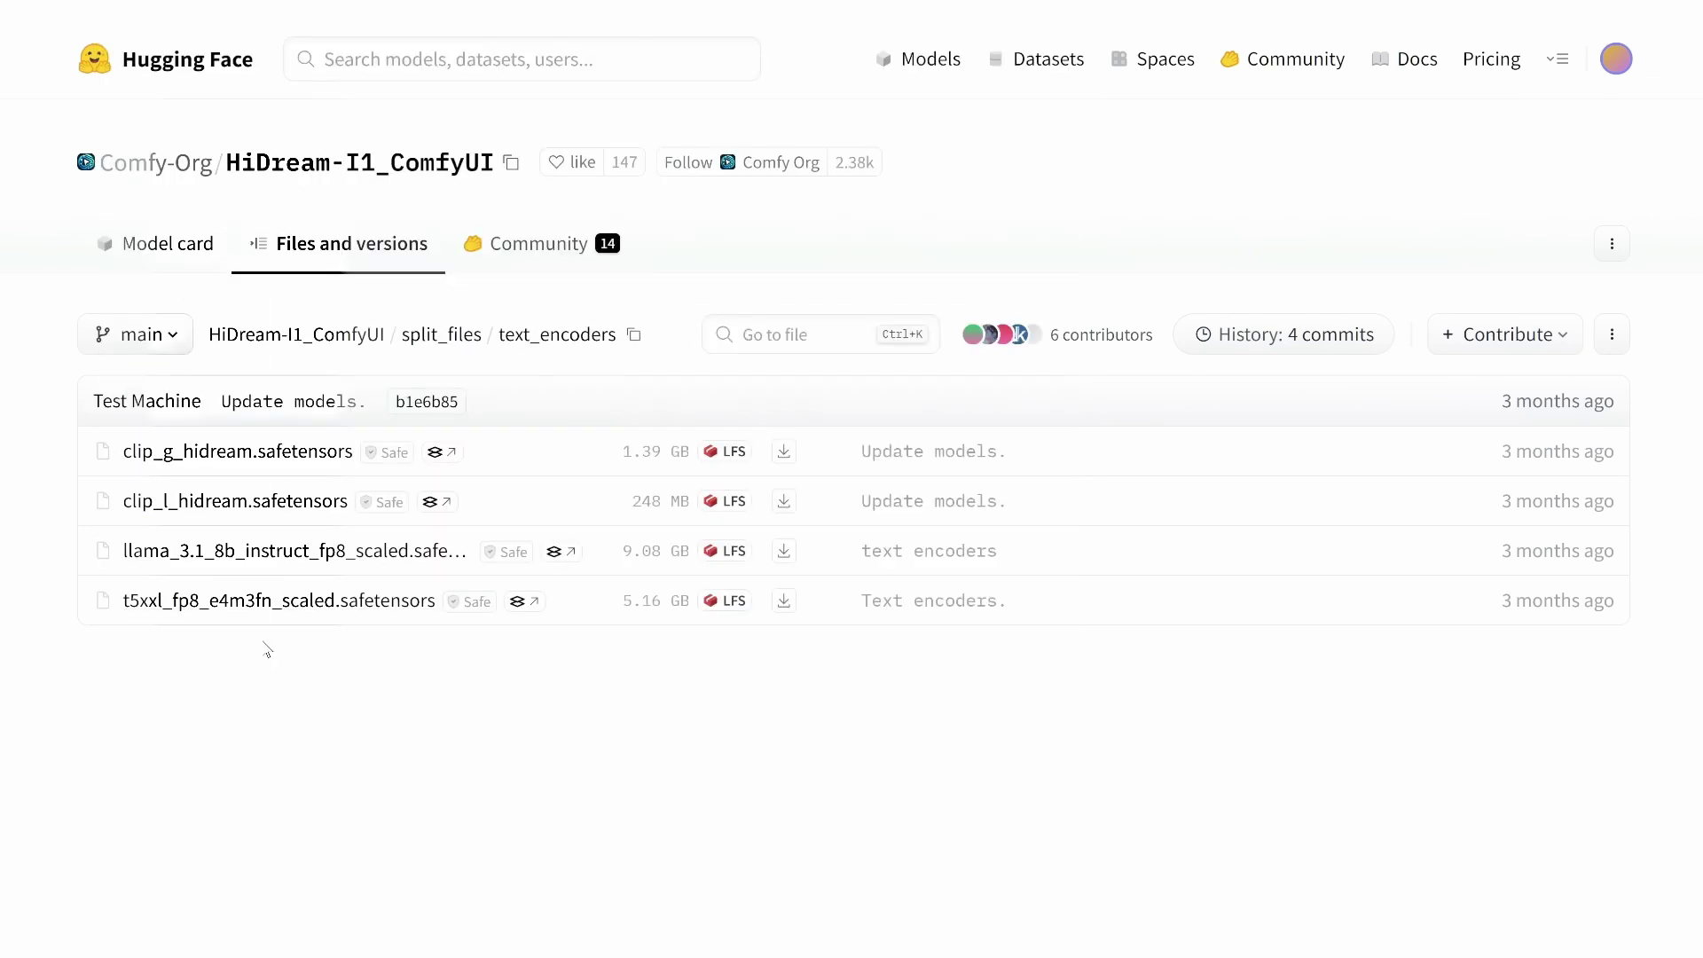
click(439, 337)
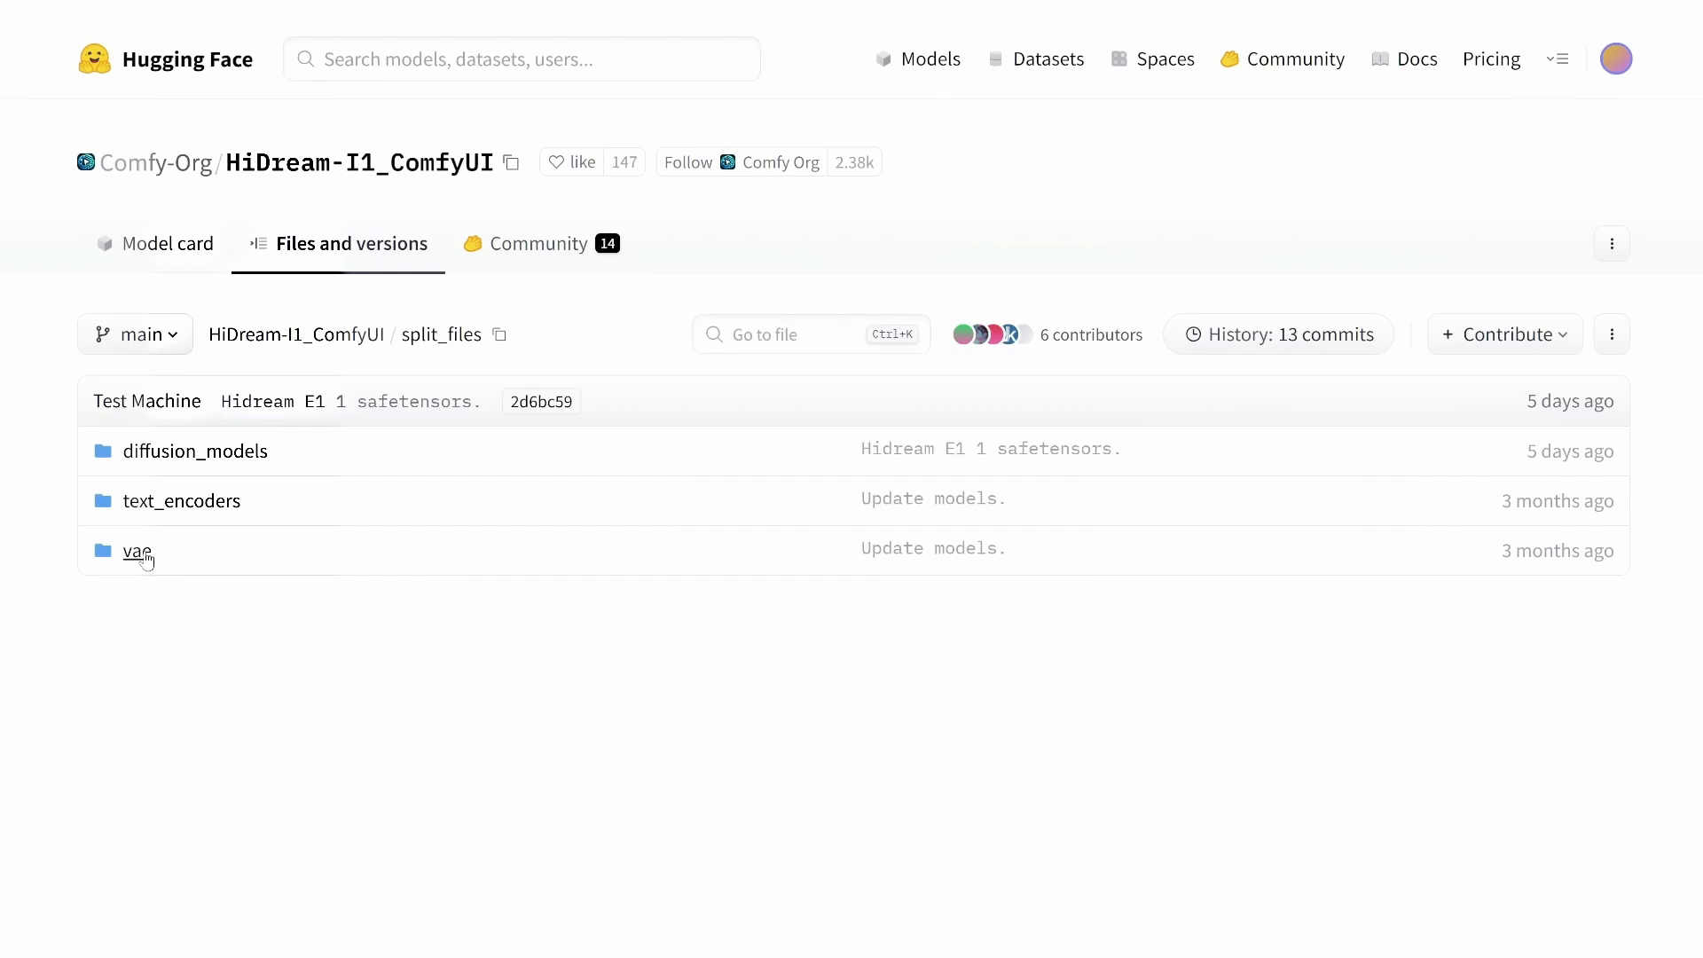
click(146, 558)
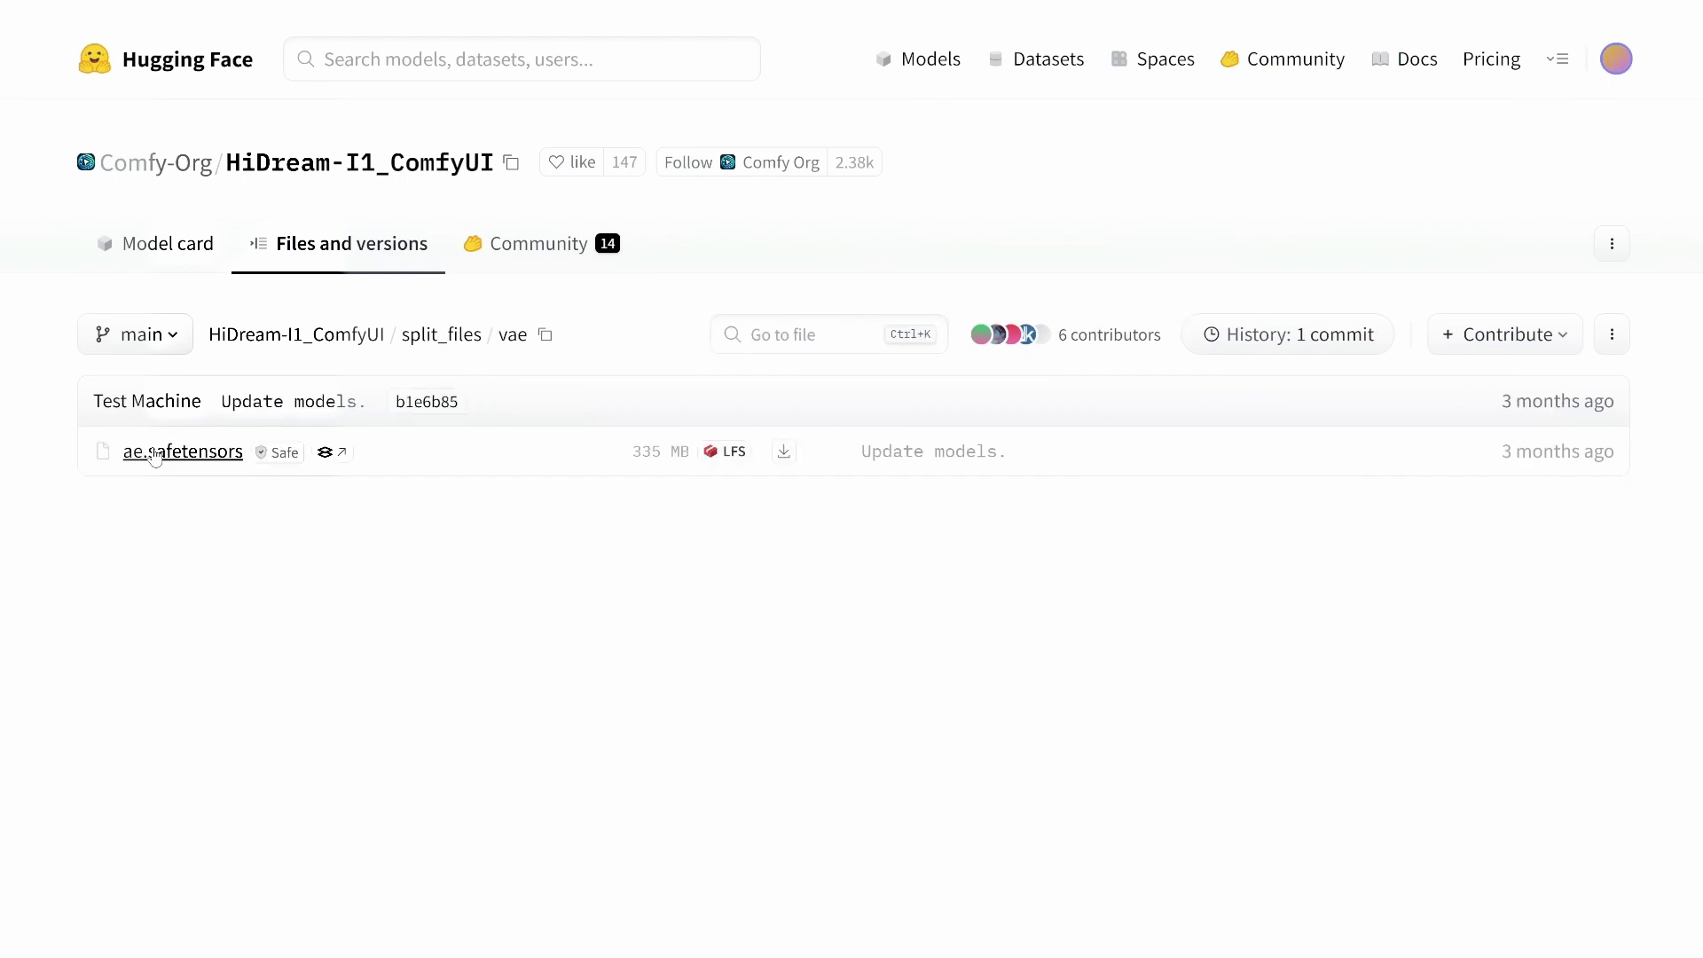
click(147, 454)
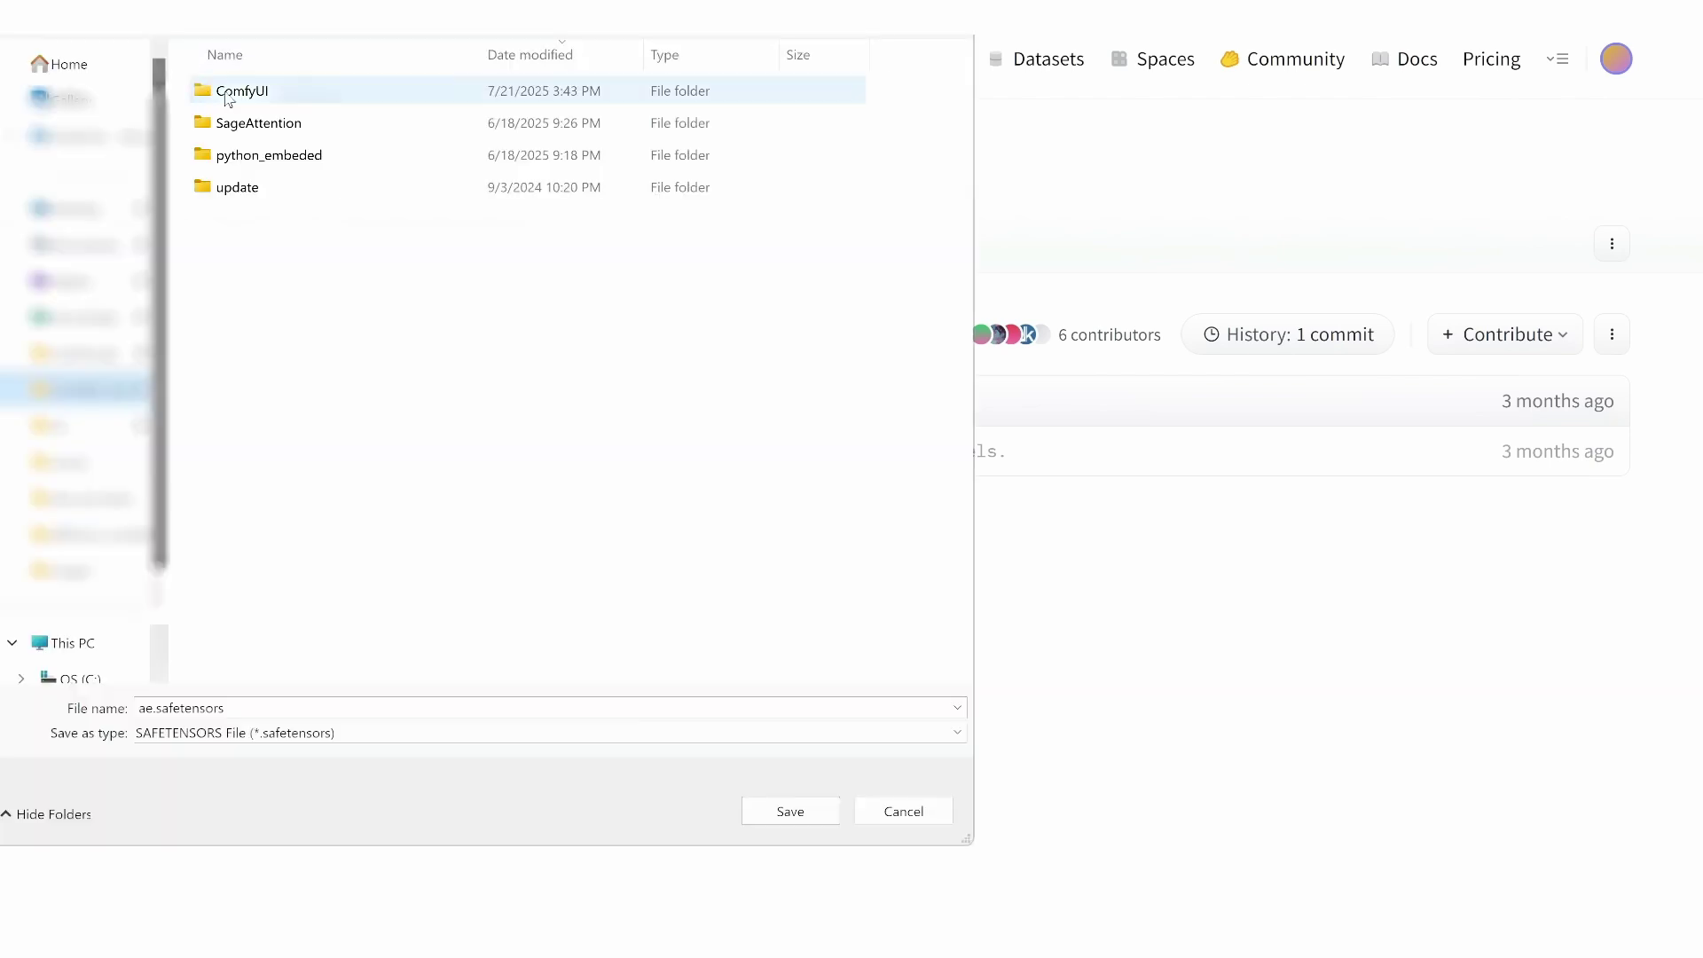
double_click(238, 92)
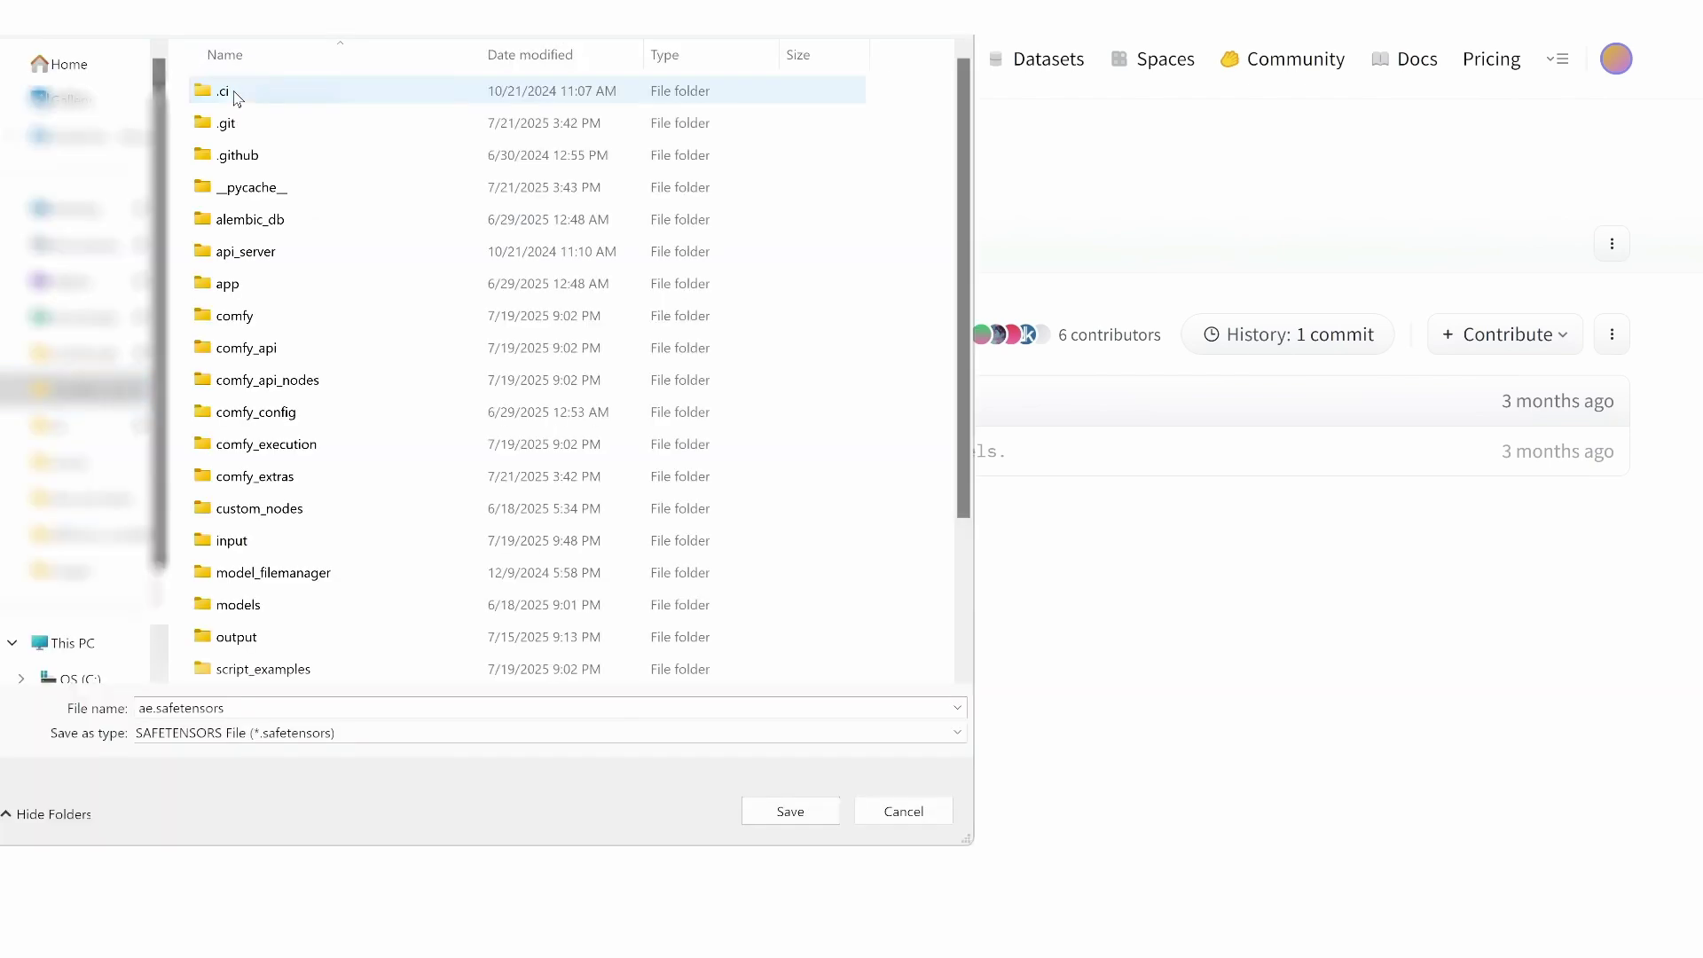
double_click(235, 604)
scroll(233, 621, down, 1)
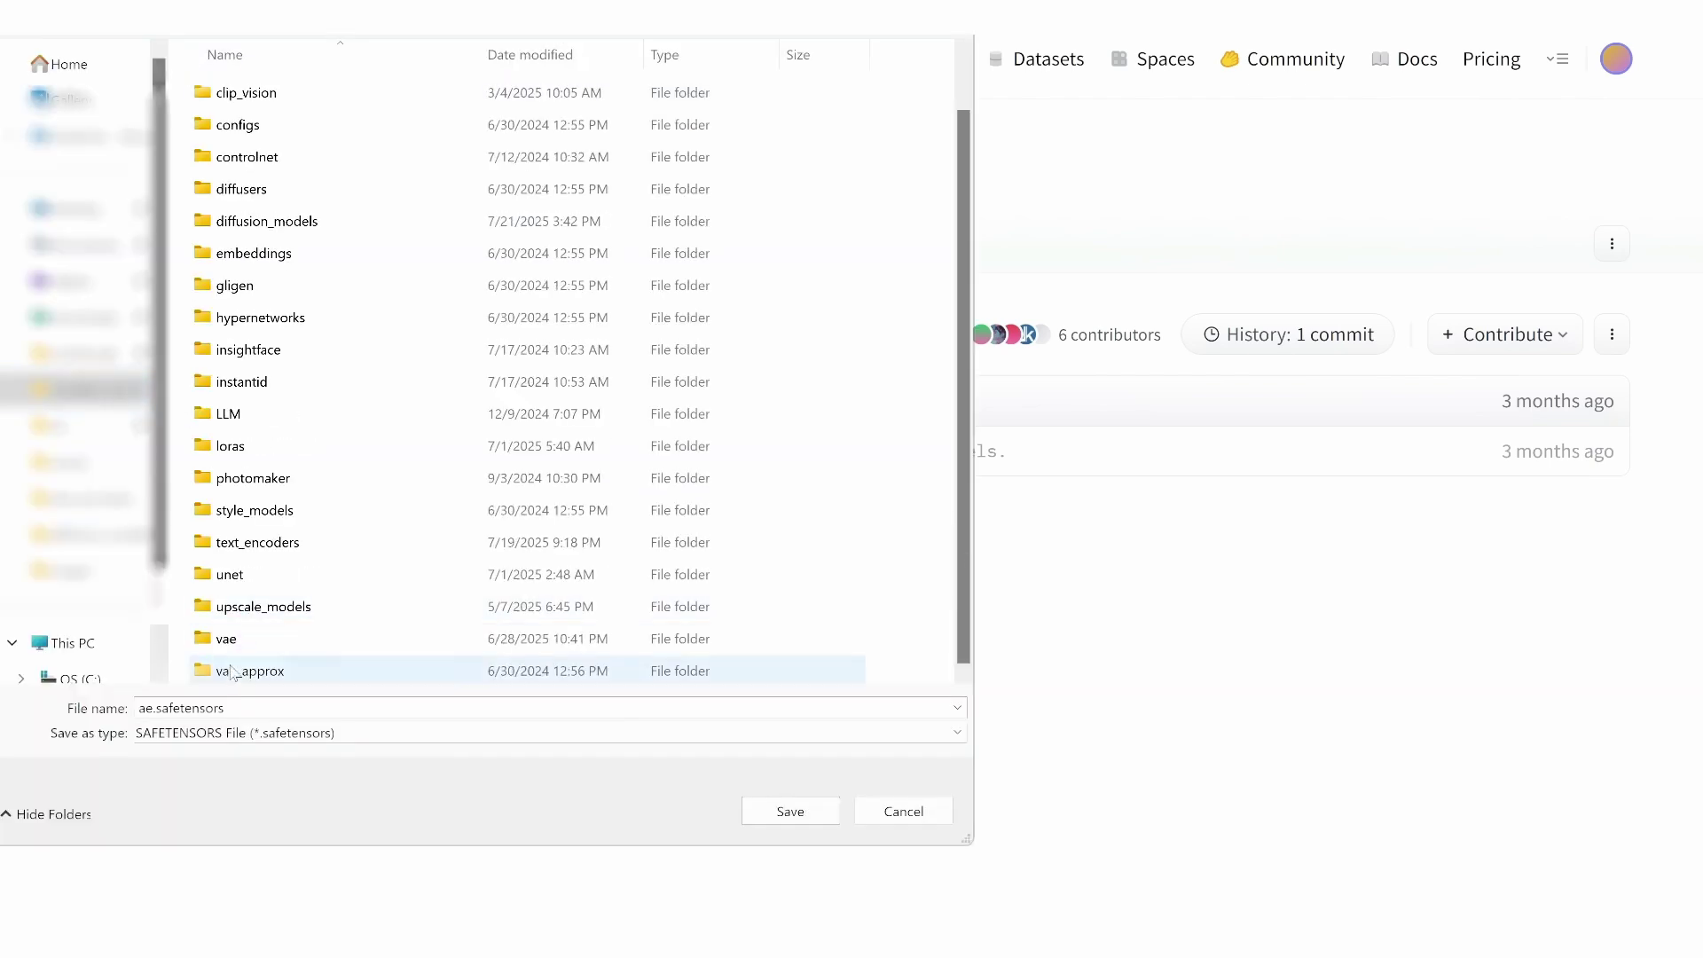
double_click(255, 639)
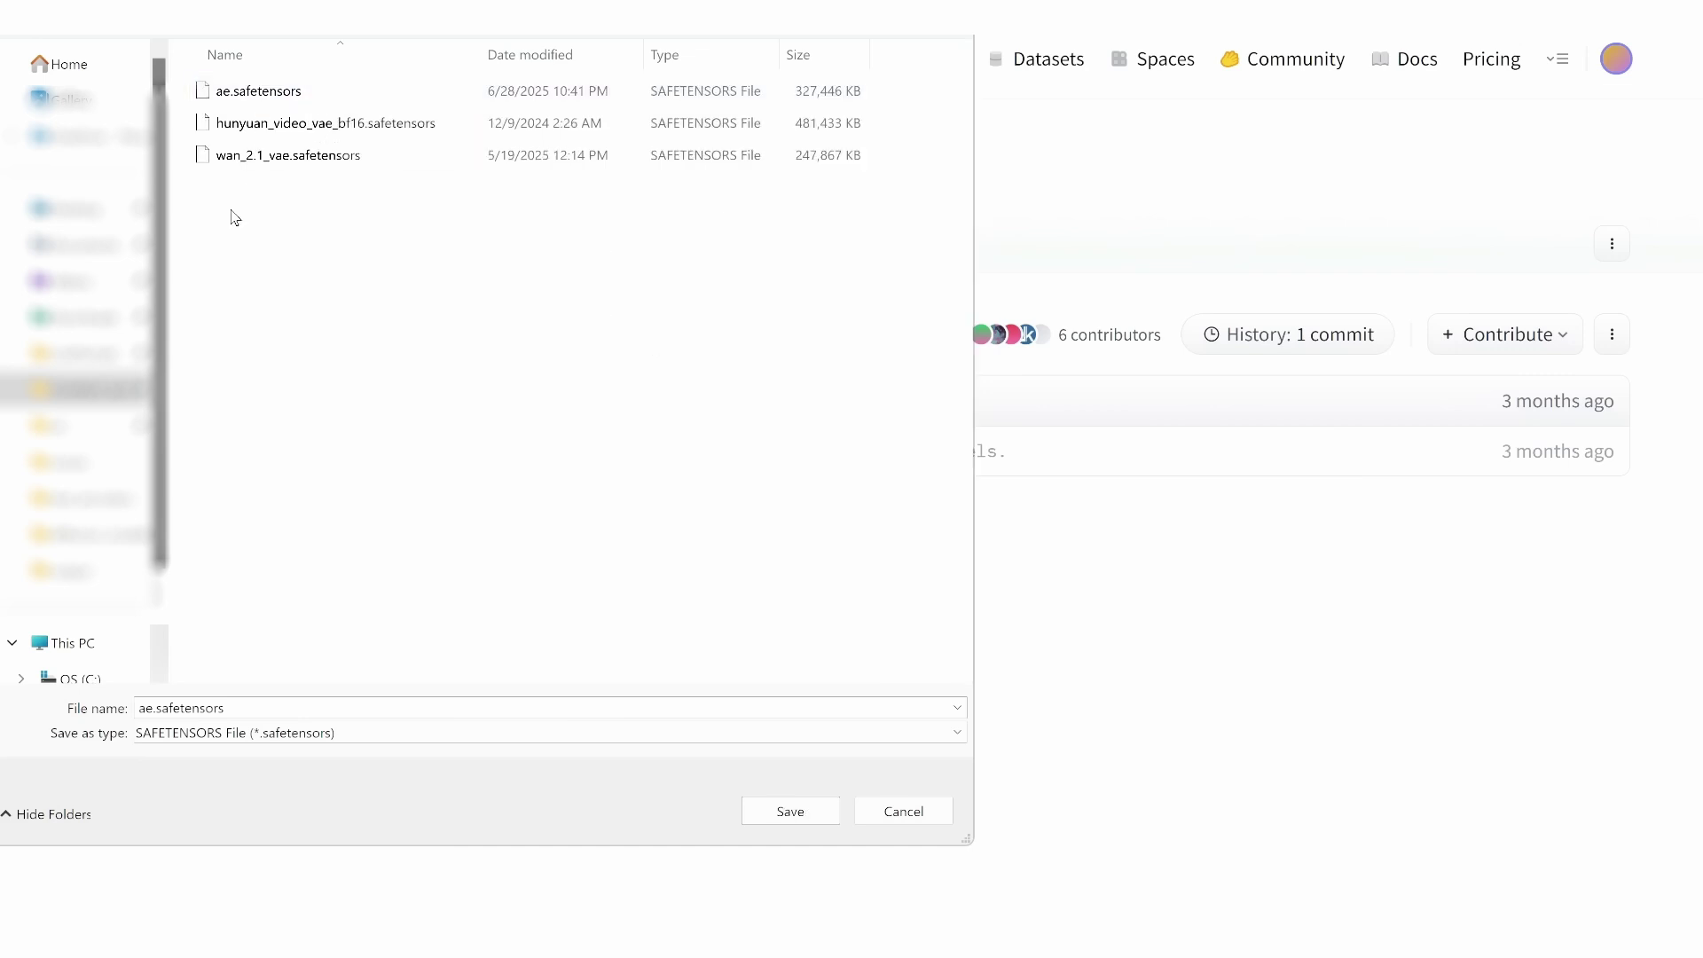
click(277, 91)
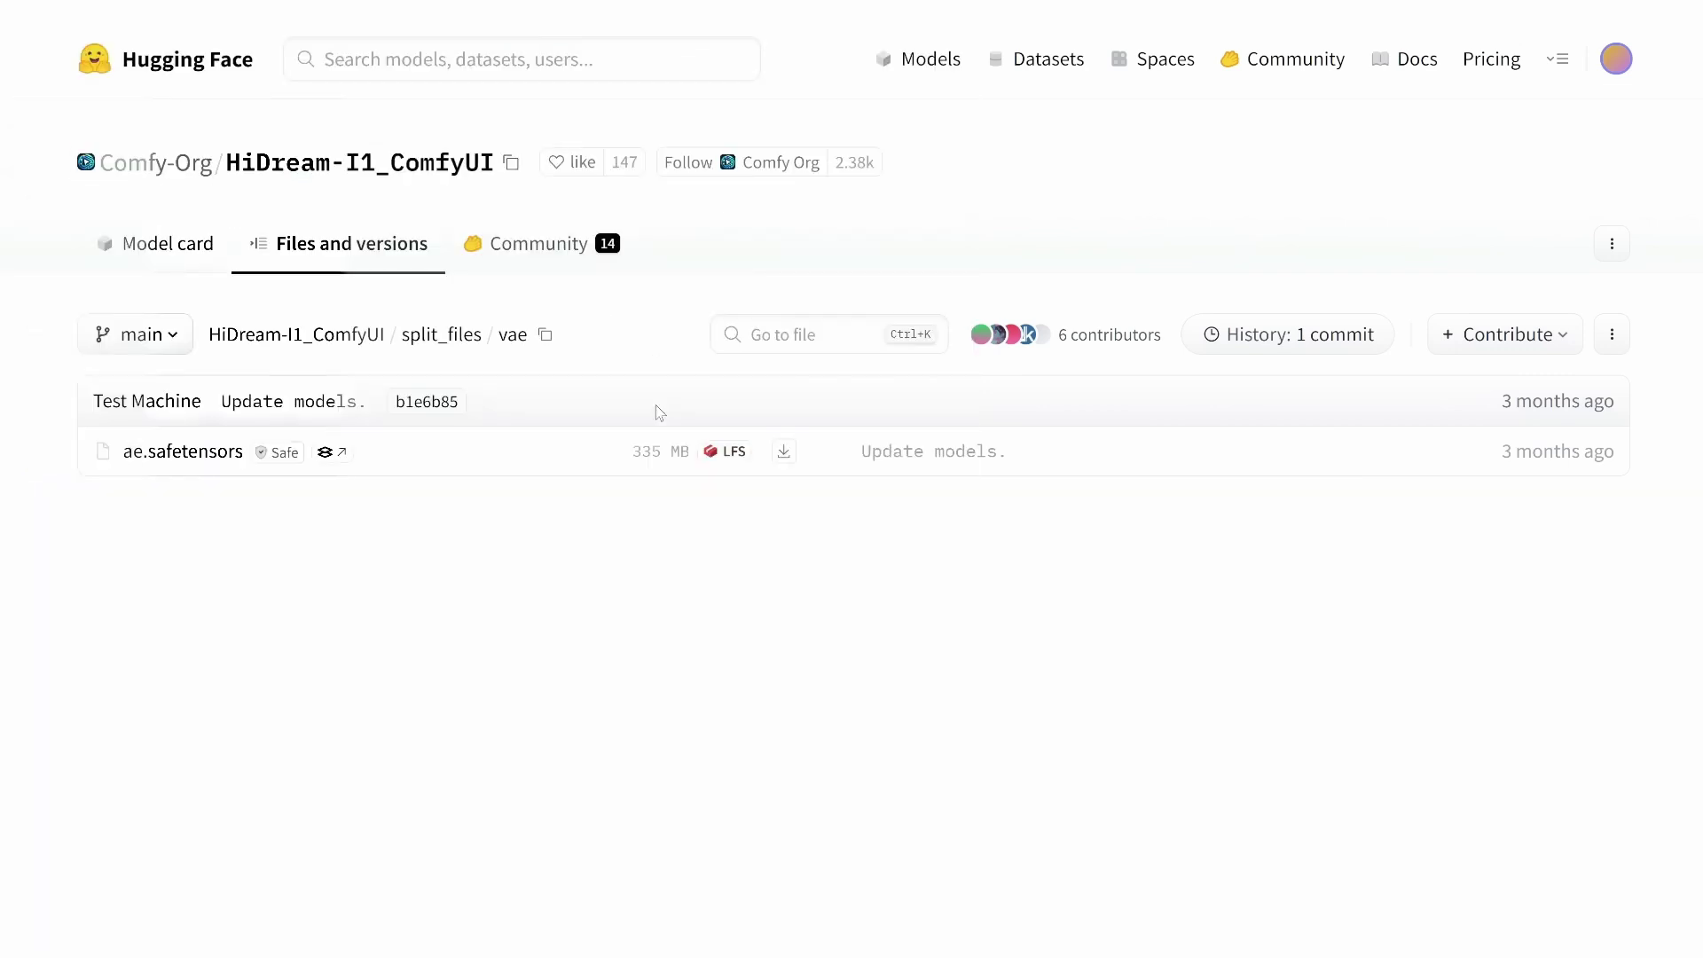
Open split_files/diffusion_models, then scroll through the HiDream_E1_1_bf16_ggufs repository's GGUF quantization files.
click(440, 337)
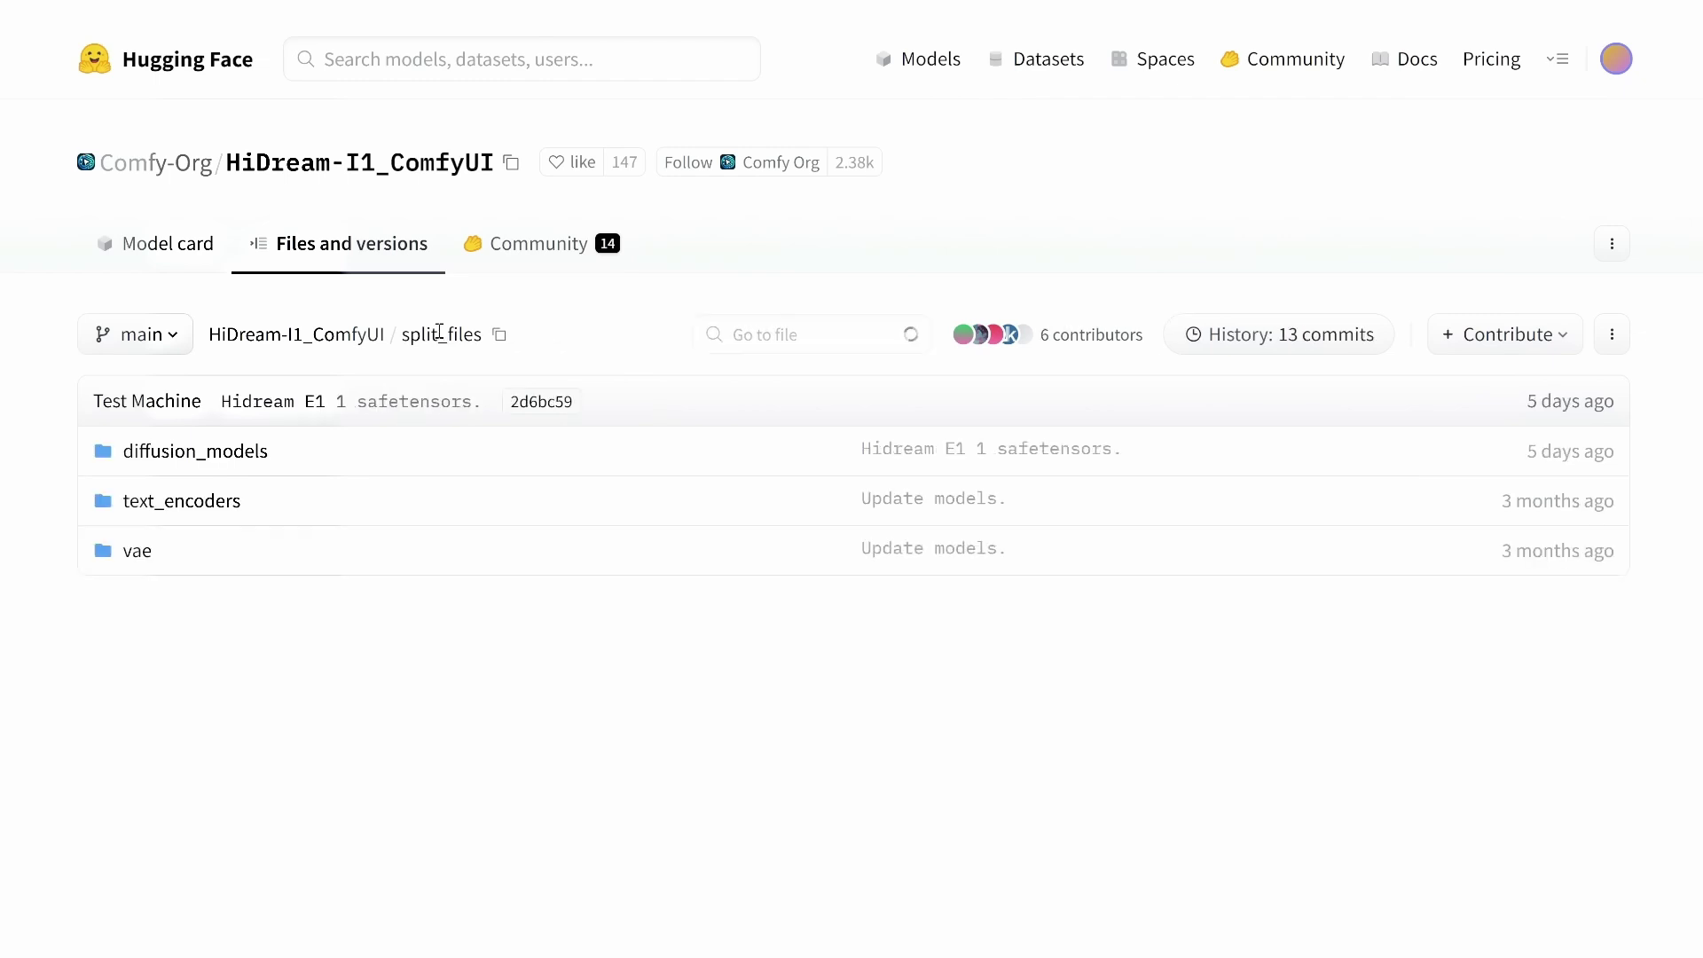
click(212, 454)
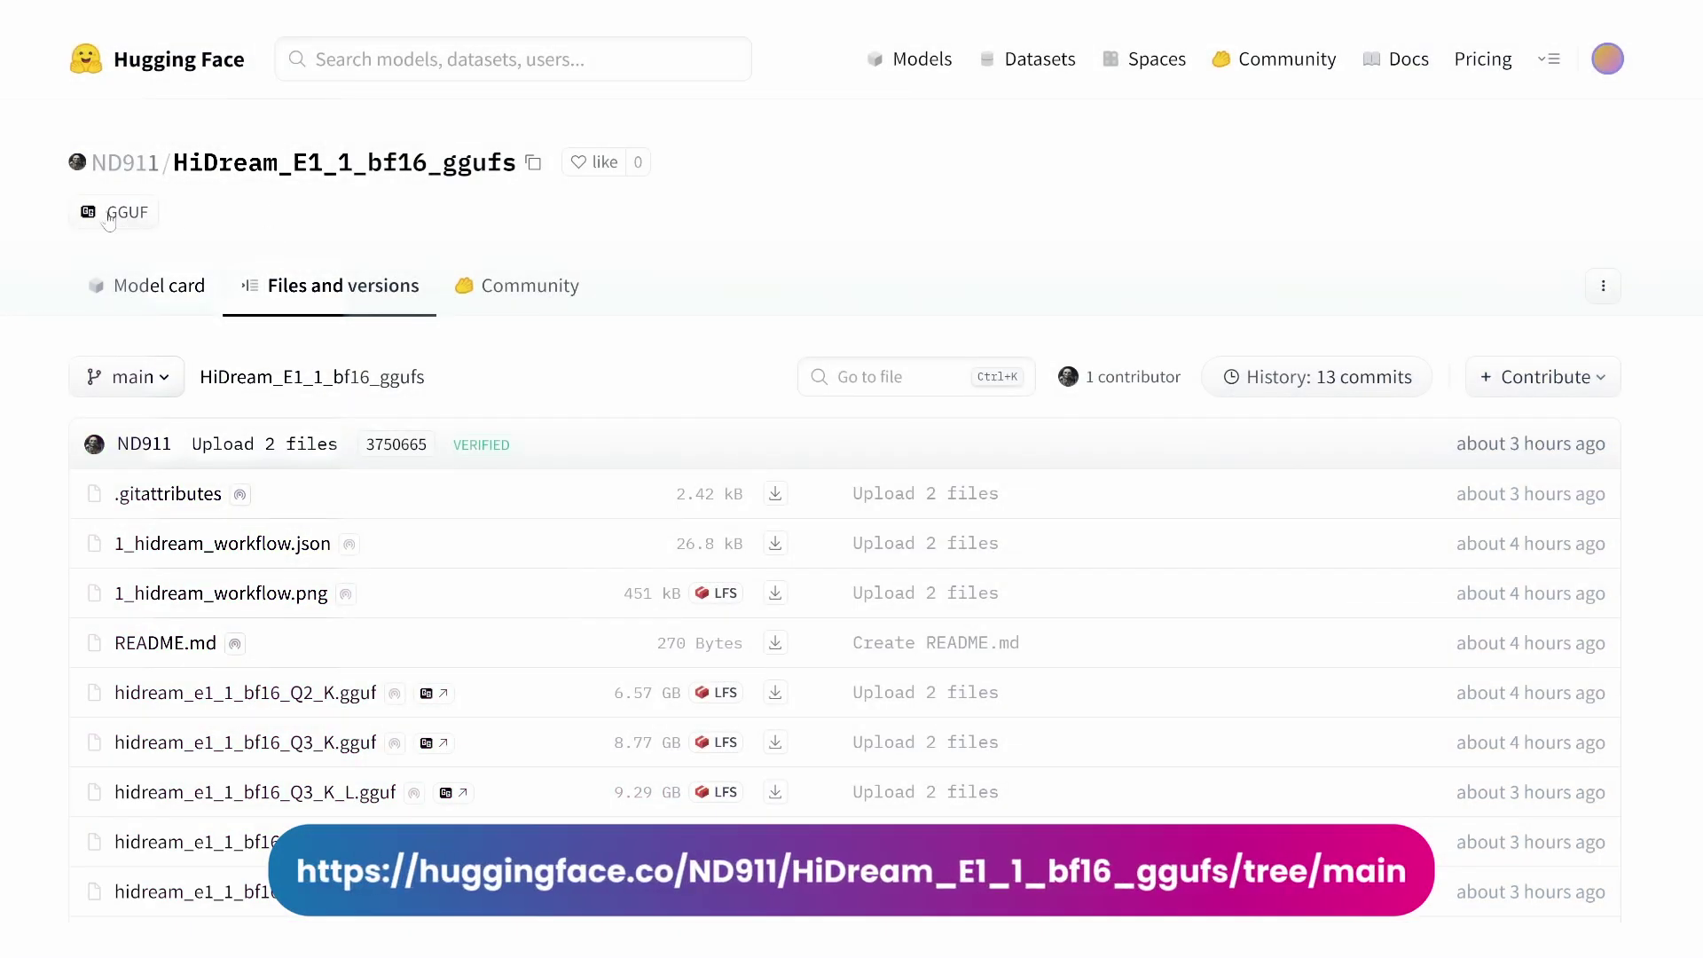
mouse_move(131, 175)
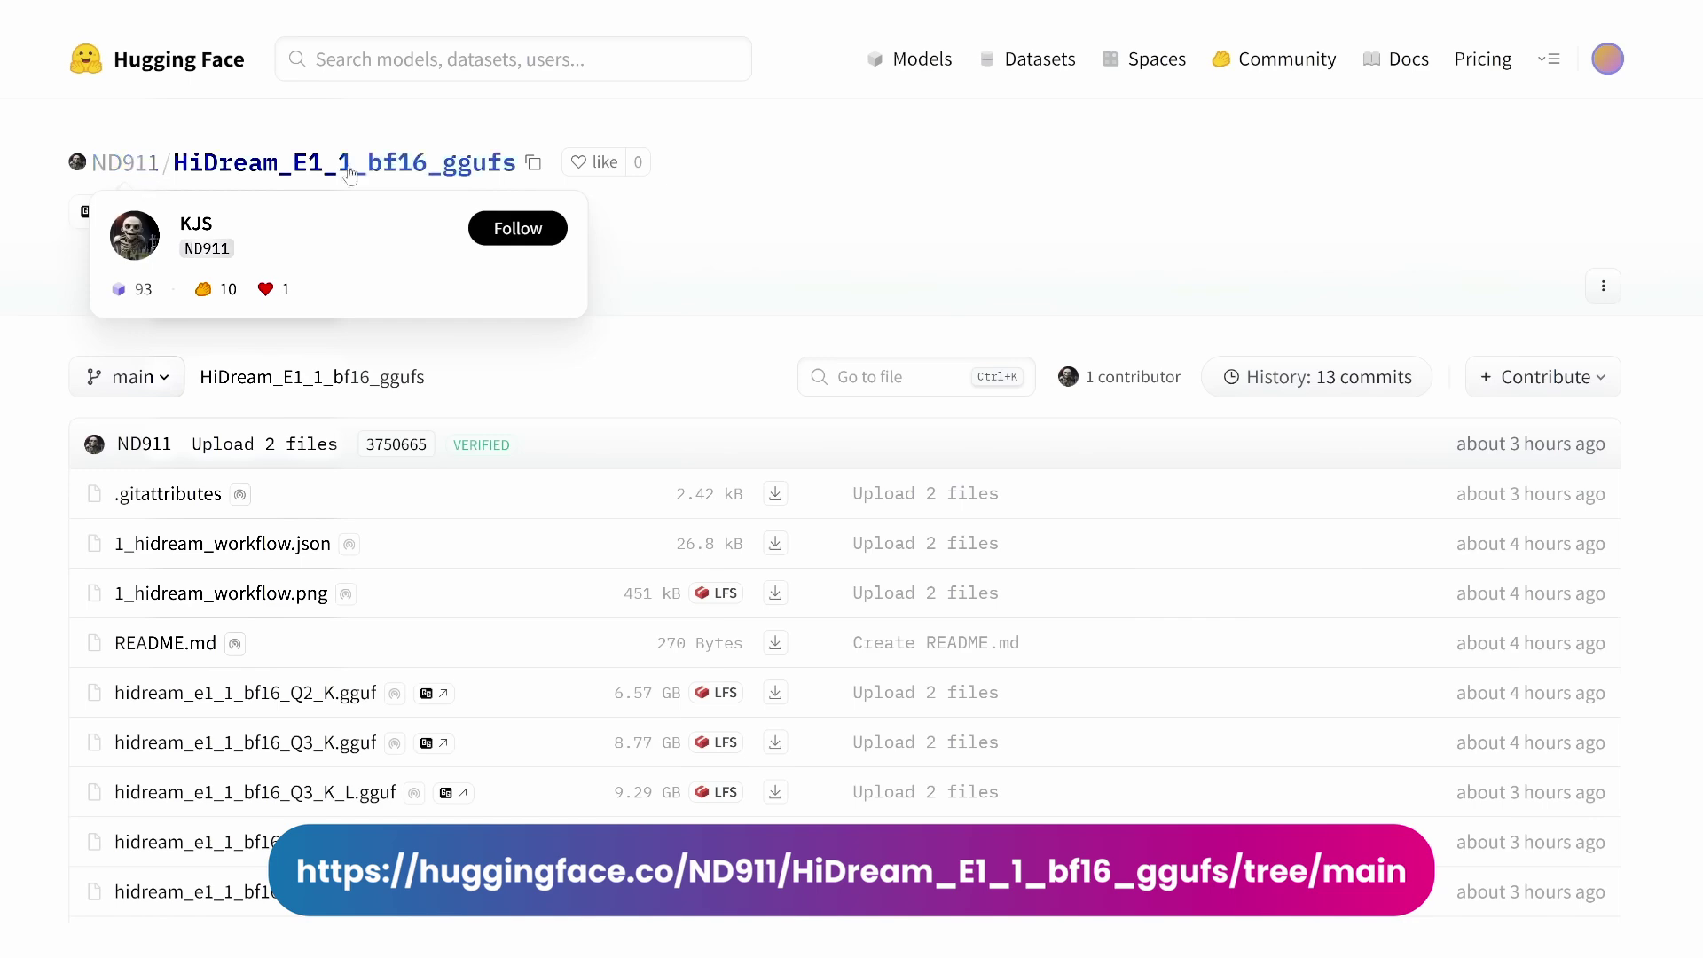
scroll(667, 244, down, 2)
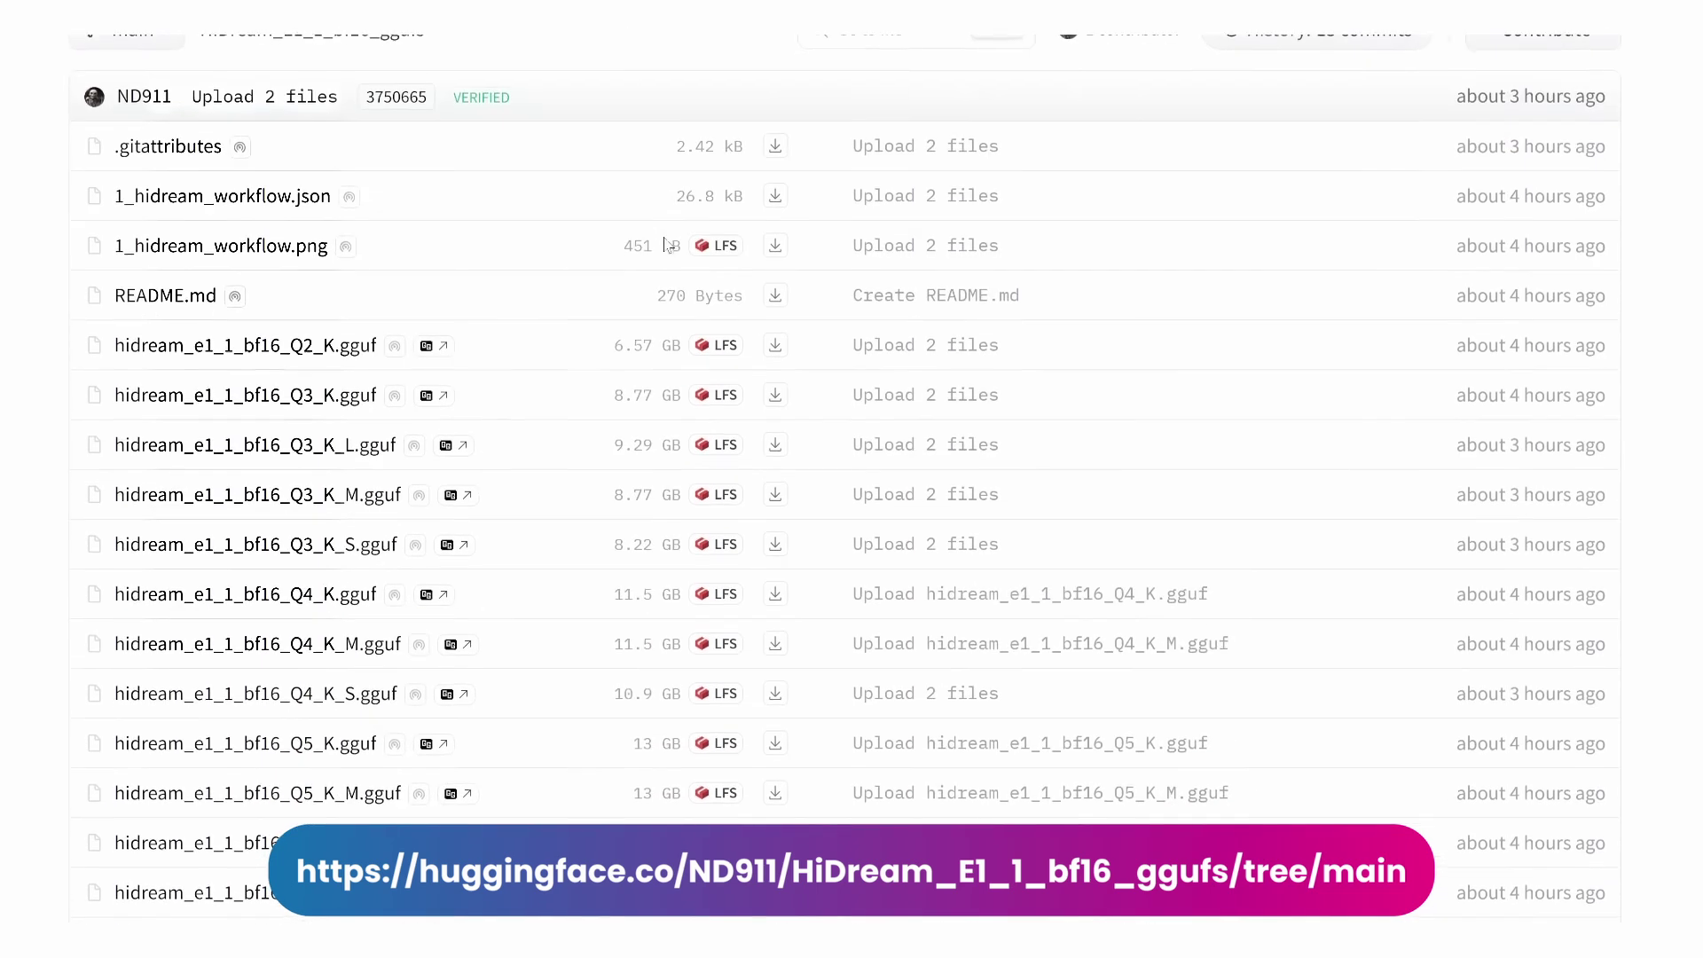
scroll(709, 239, down, 2)
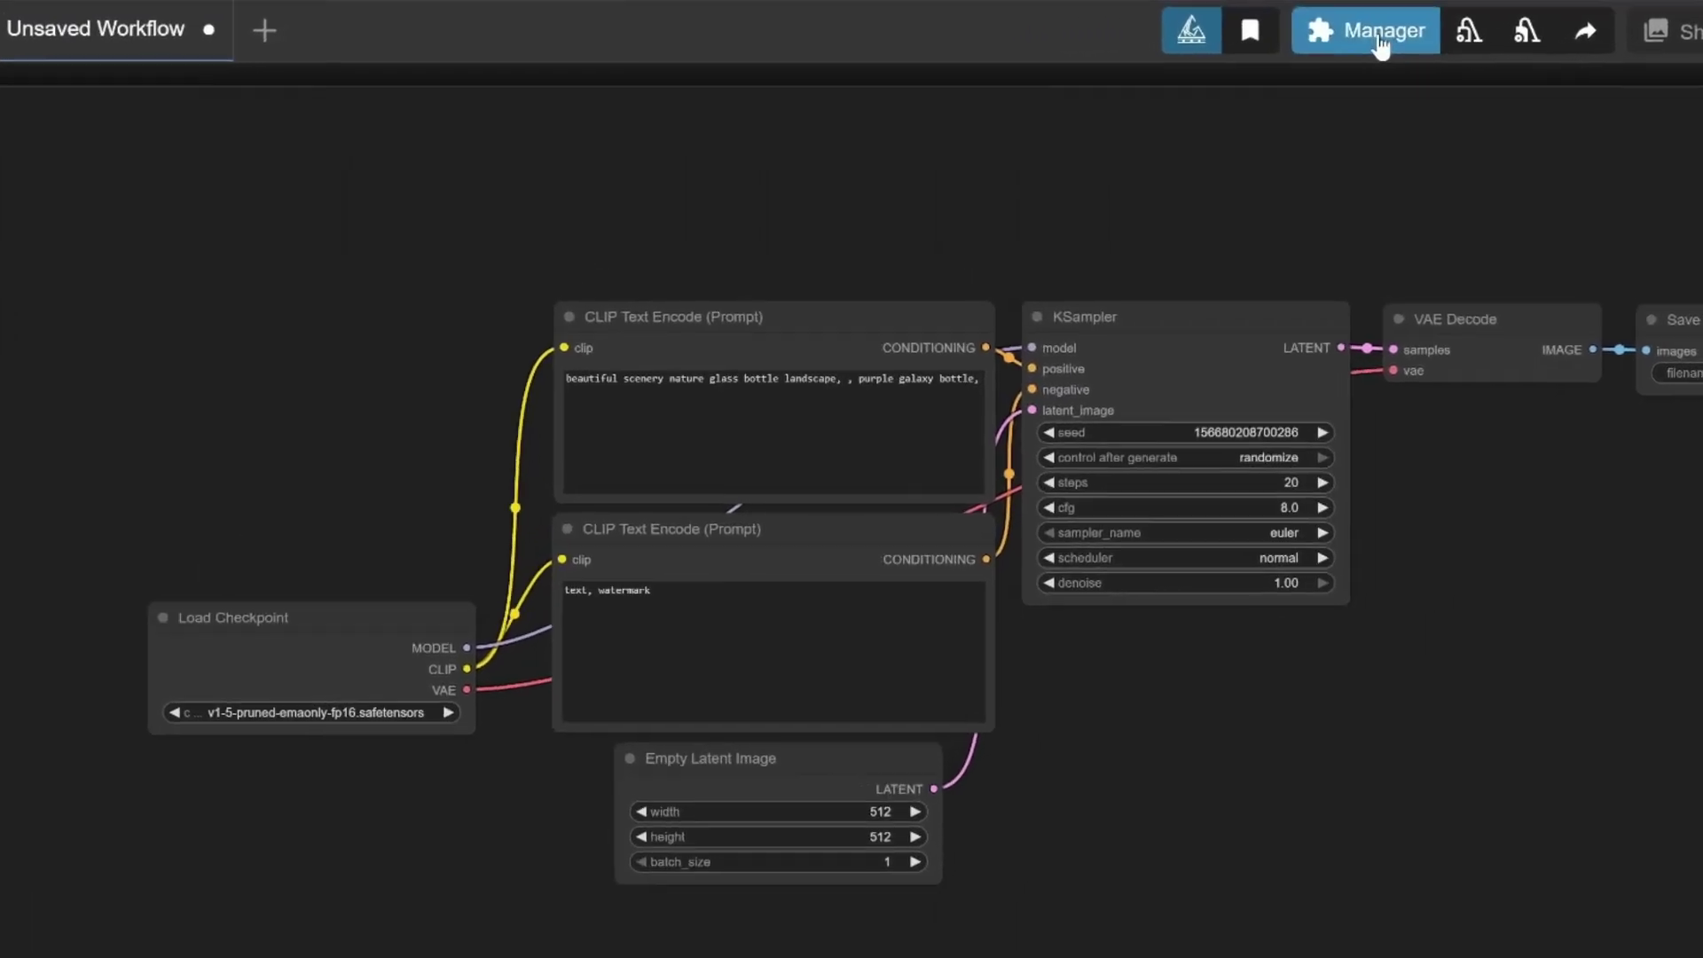
Run Update ComfyUI from the Manager menu.
click(1364, 35)
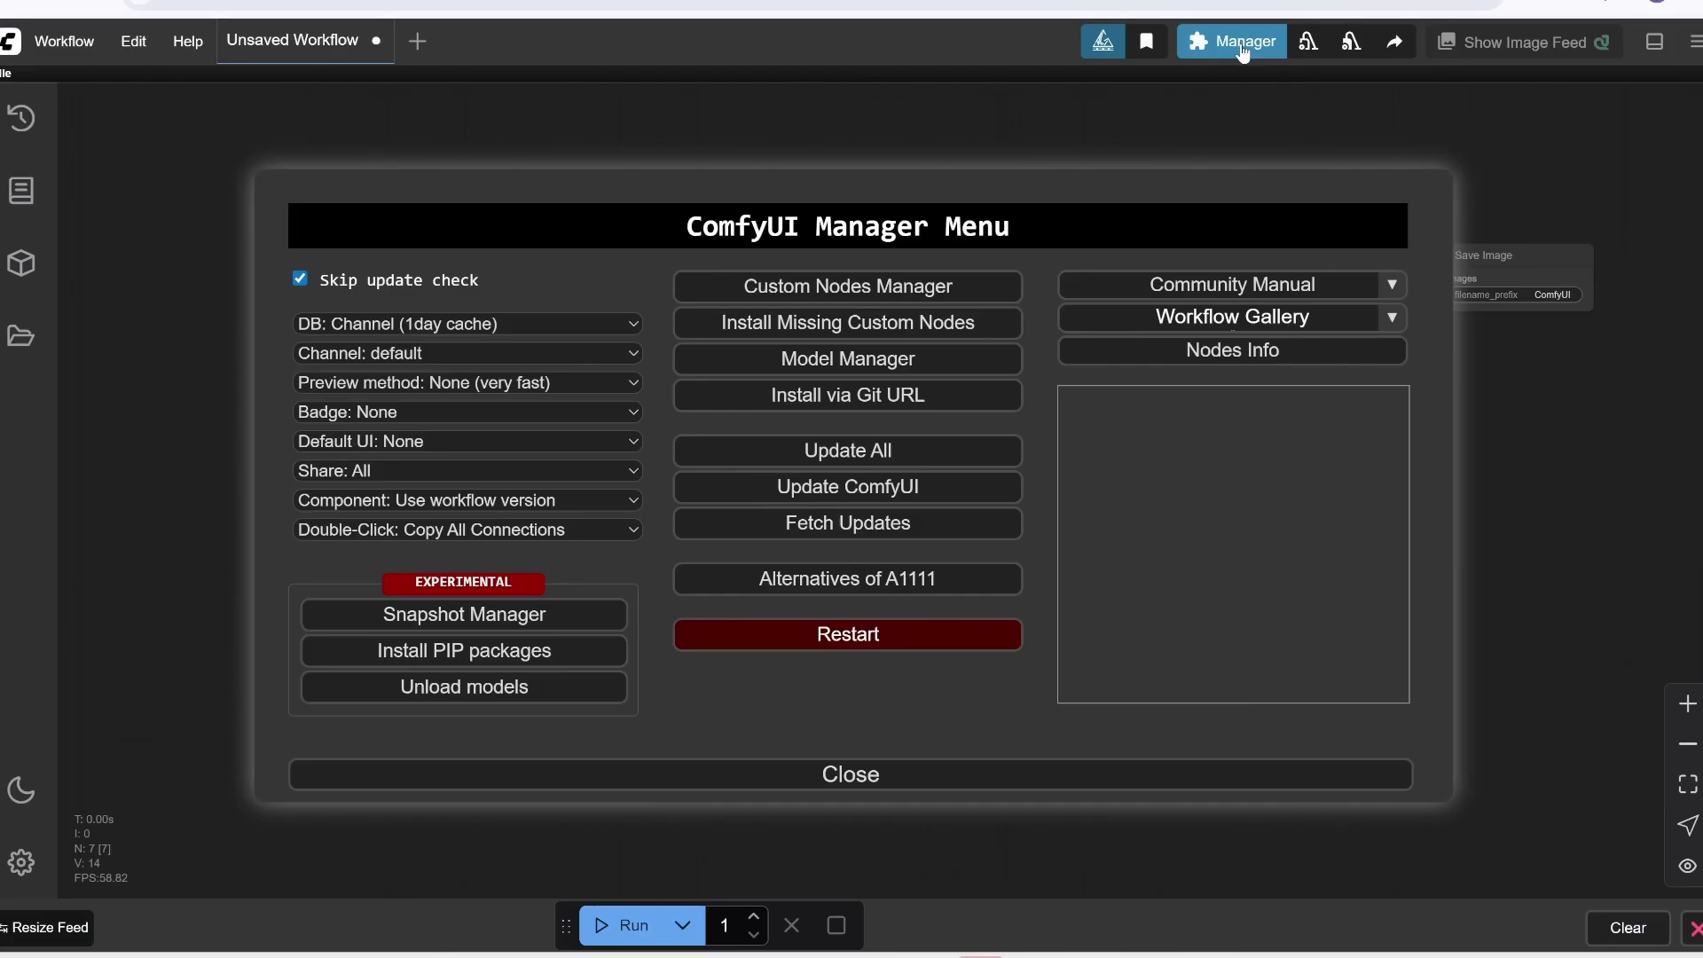
click(857, 504)
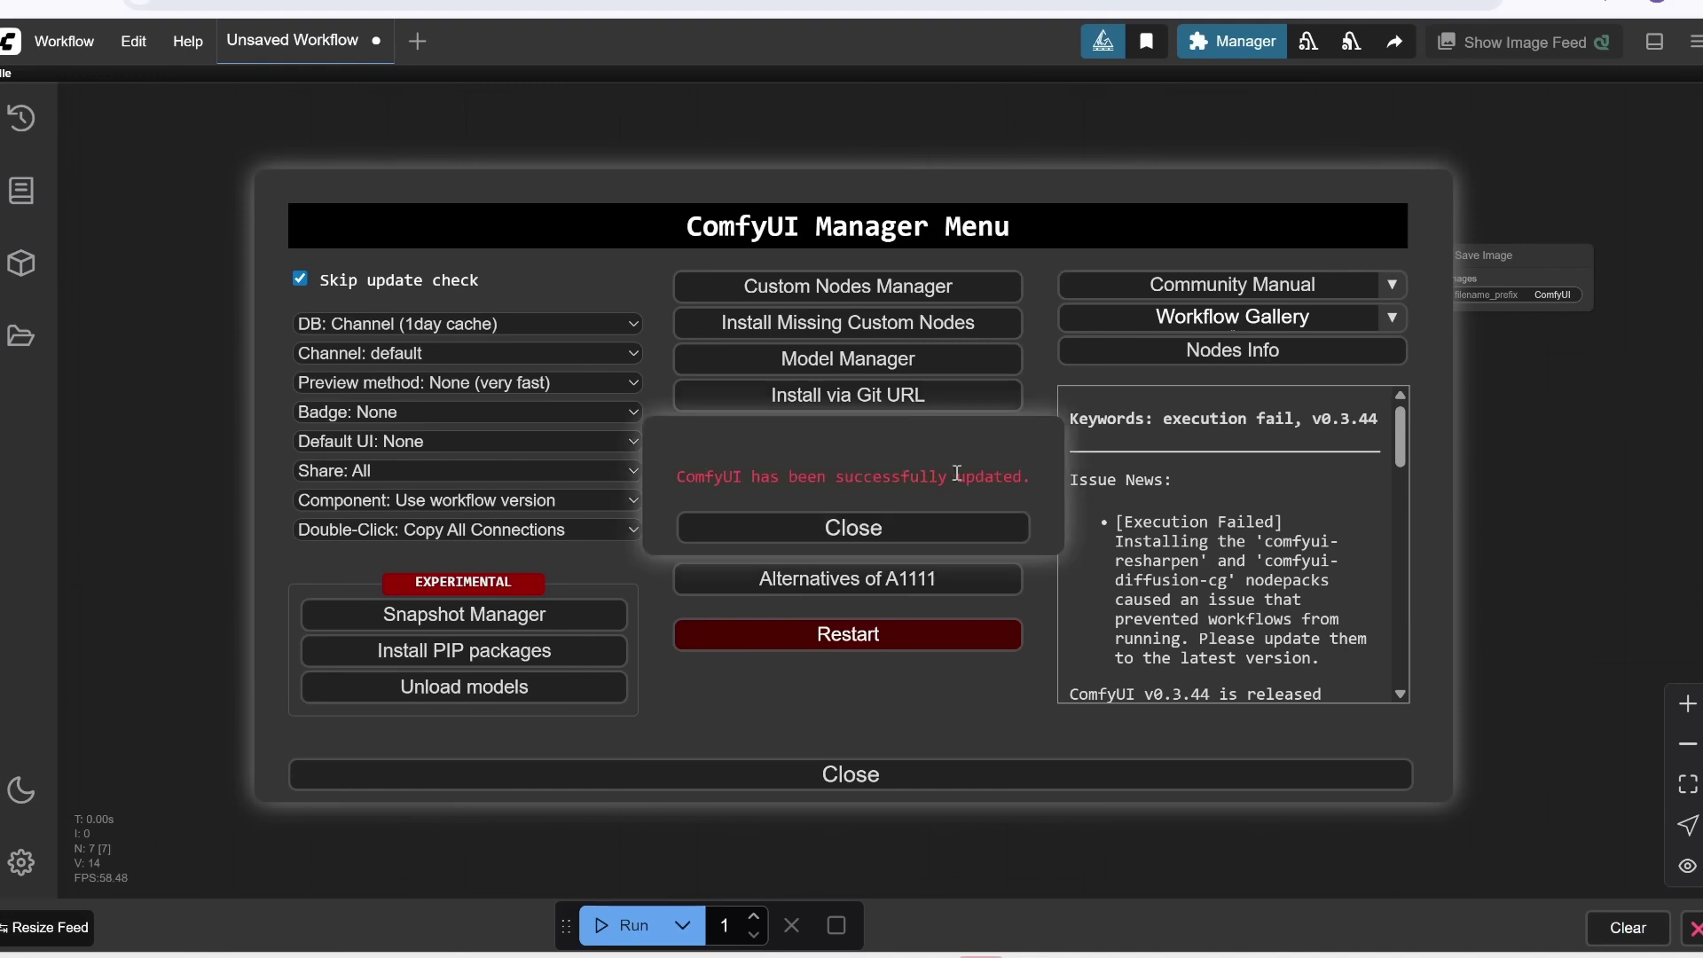
Dismiss the update notice and save the 26.2 KB 1_hidream_workflow.json from the GGUF repository.
click(853, 529)
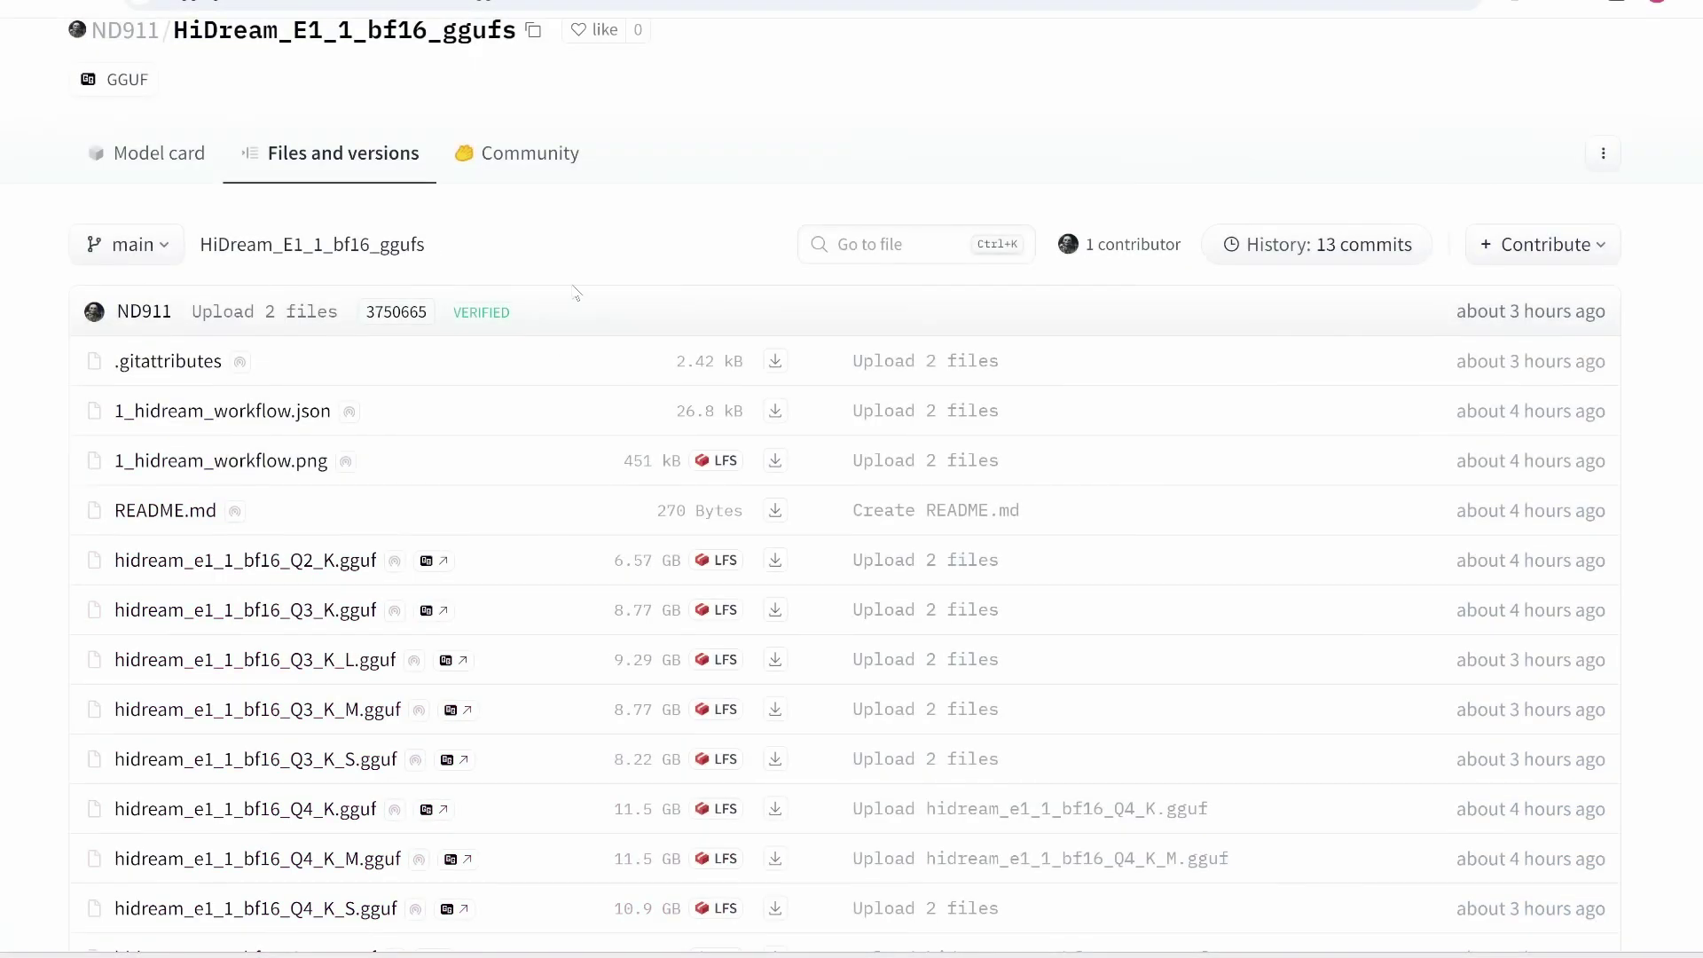
scroll(576, 293, up, 2)
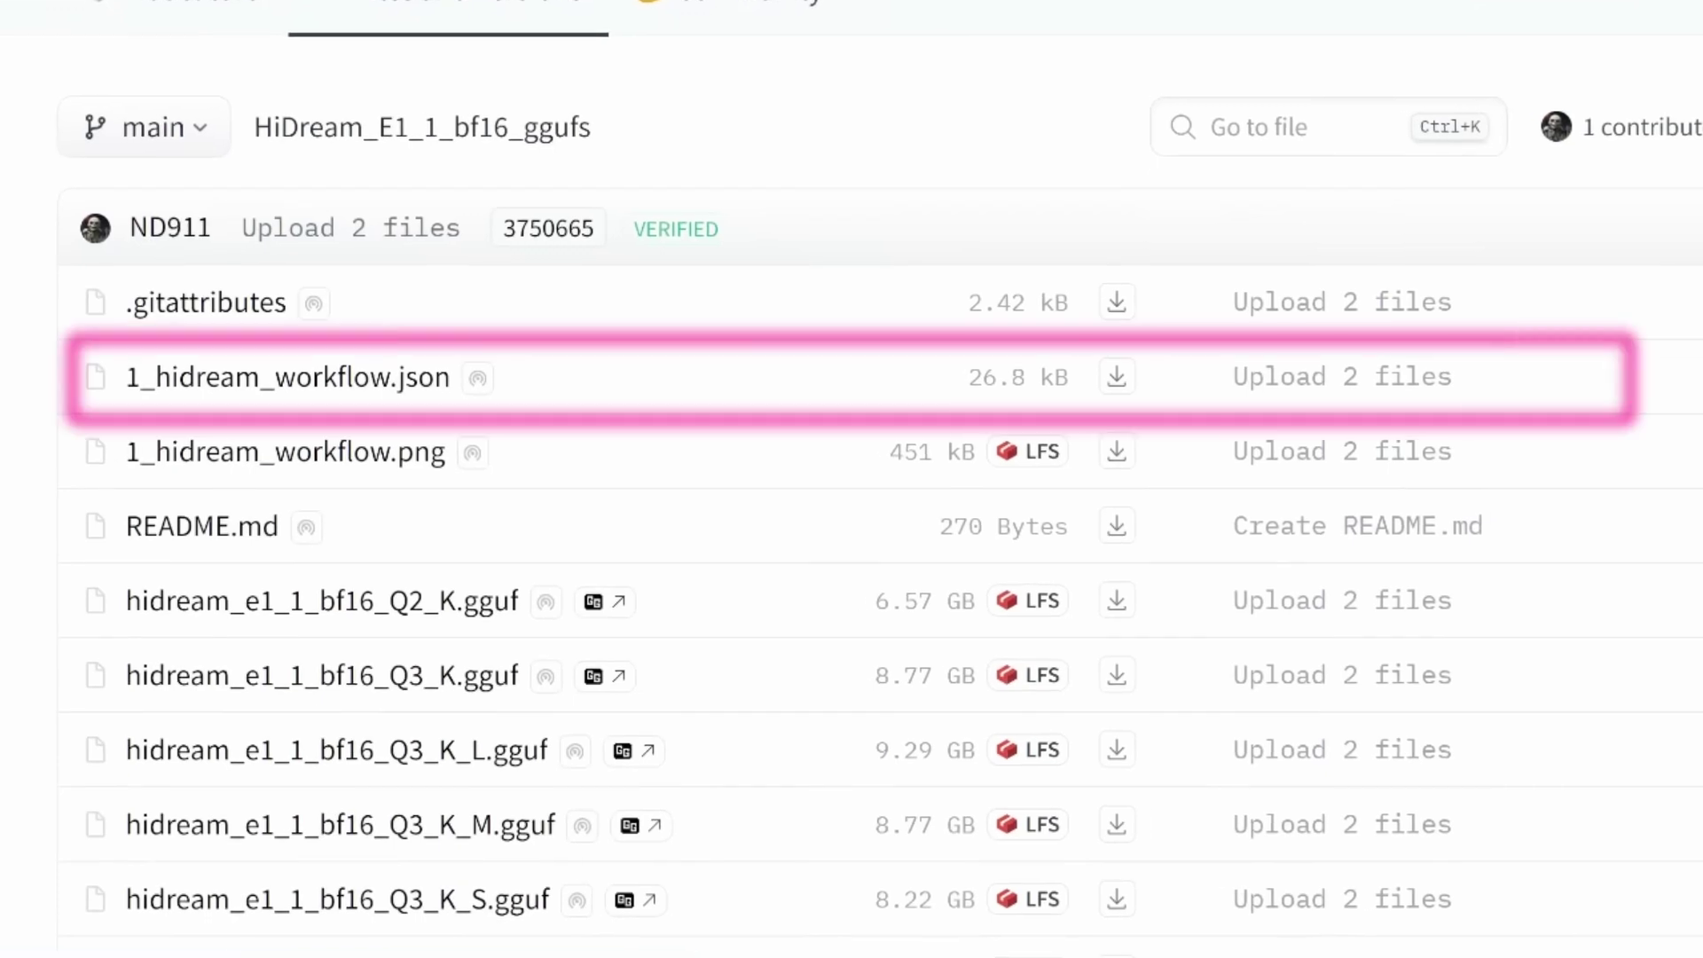
scroll(1014, 137, down, 2)
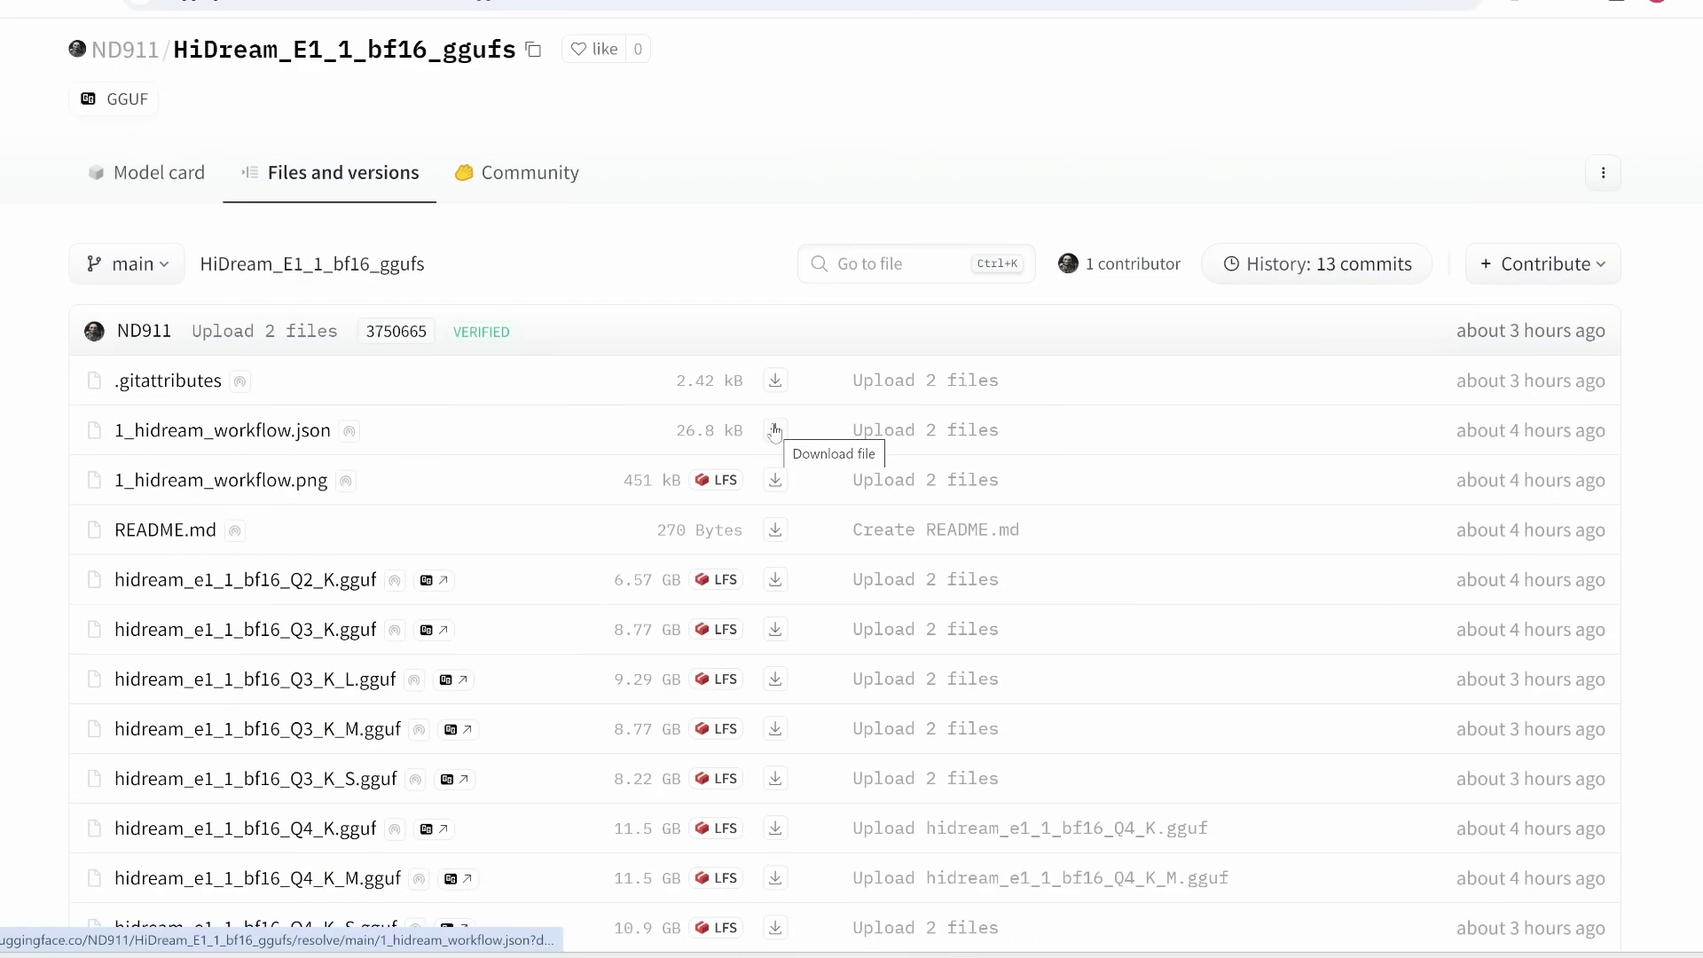
click(774, 431)
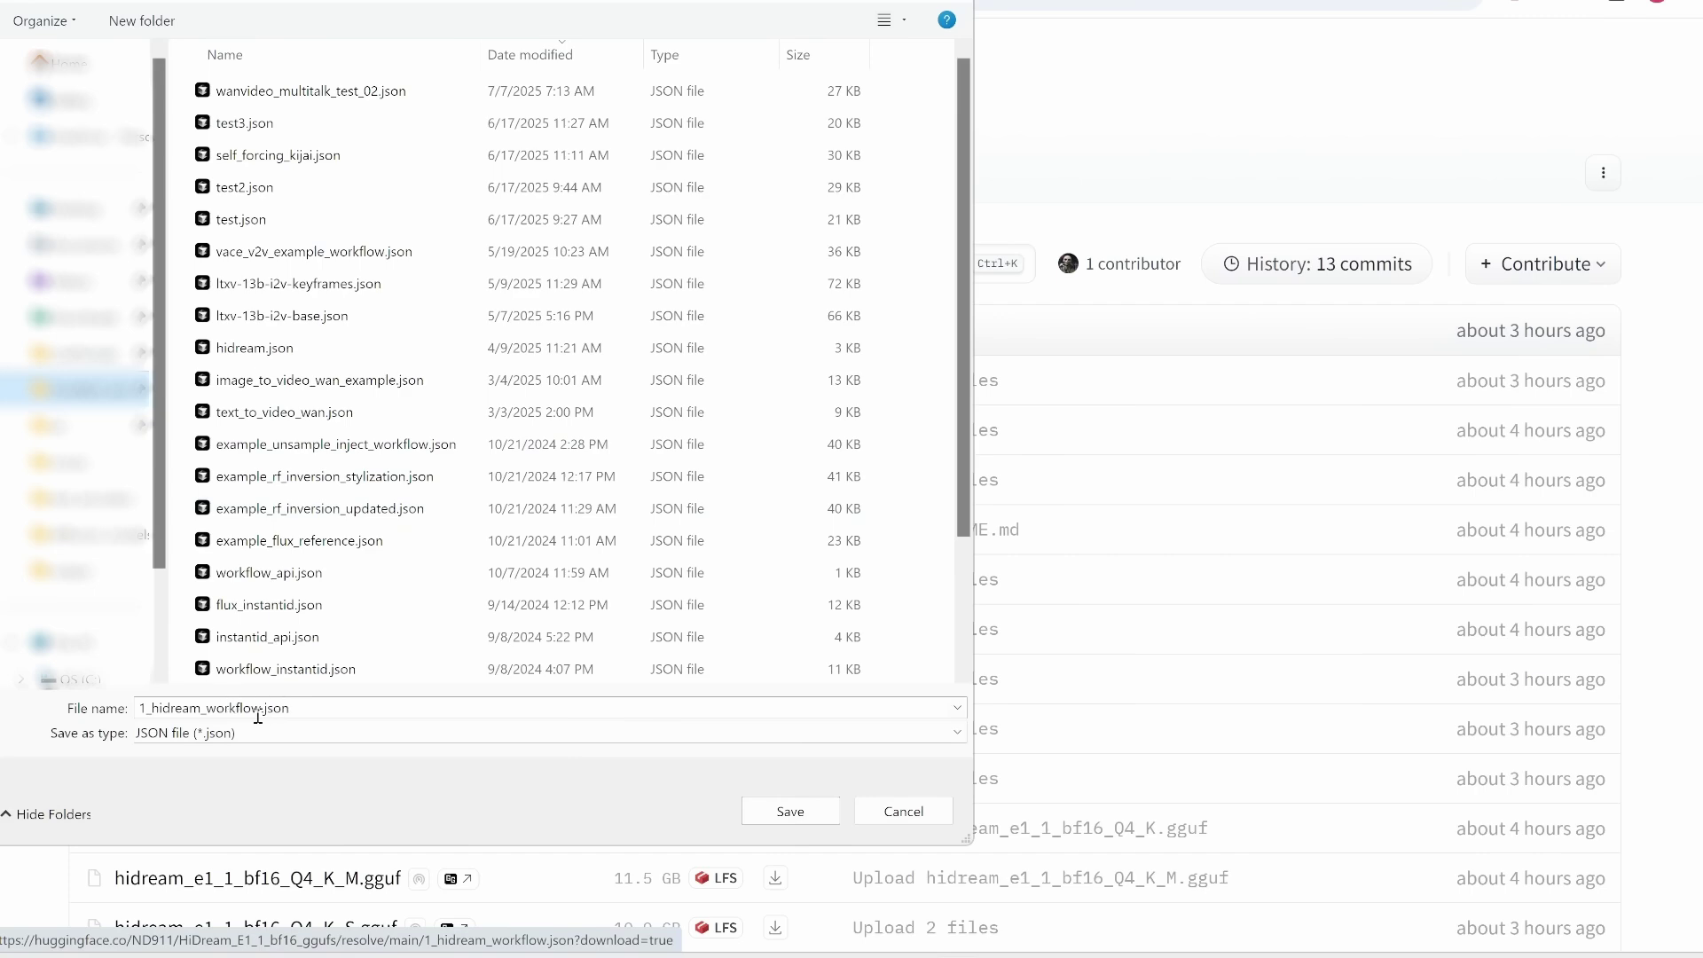
key(Return)
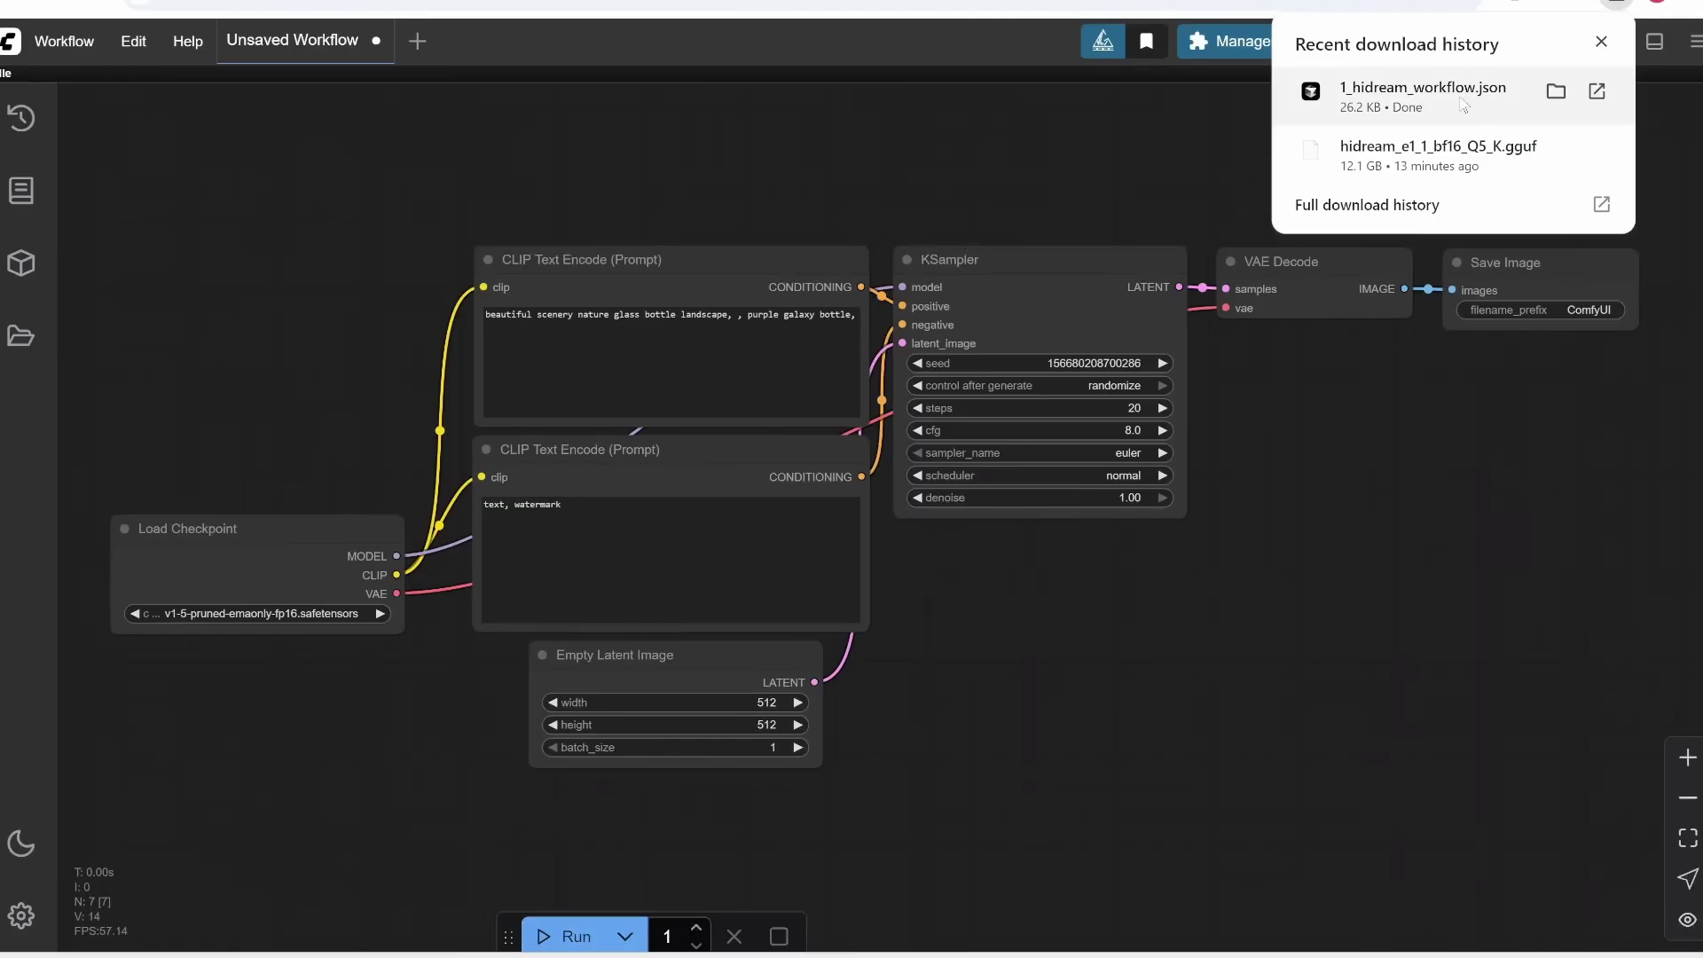
Drop 1_hidream_workflow.json onto the canvas and zoom in on the Step1 Load models group.
drag(1463, 105, 1024, 263)
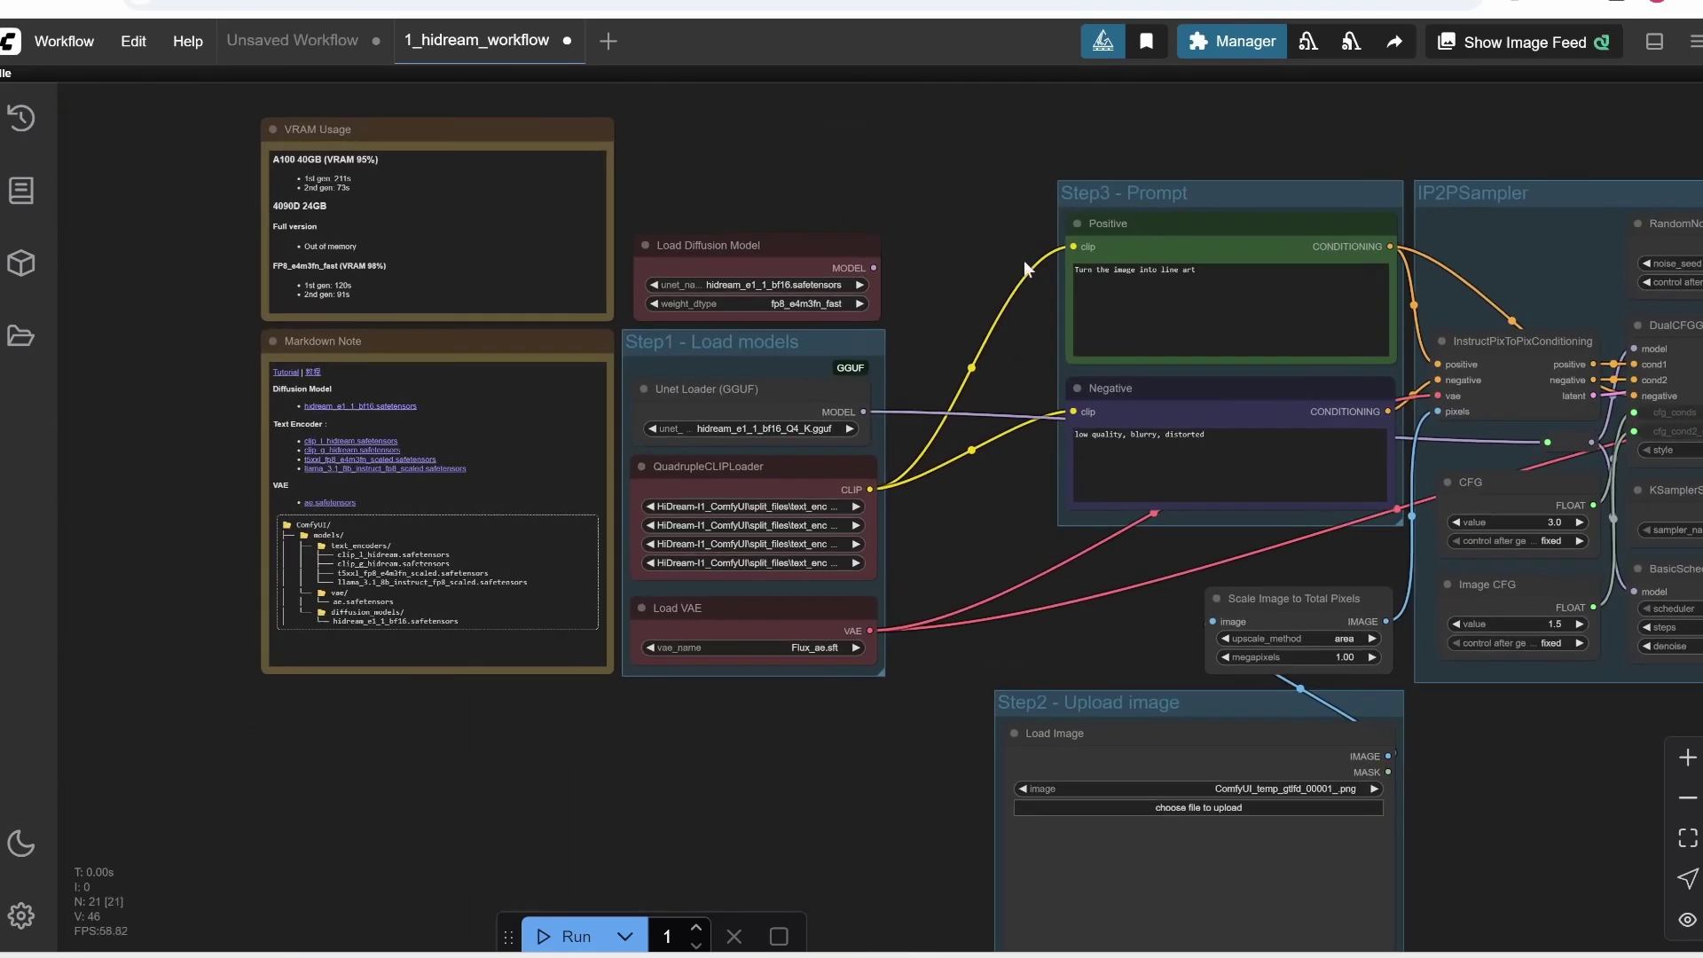
click(661, 252)
scroll(655, 256, up, 7)
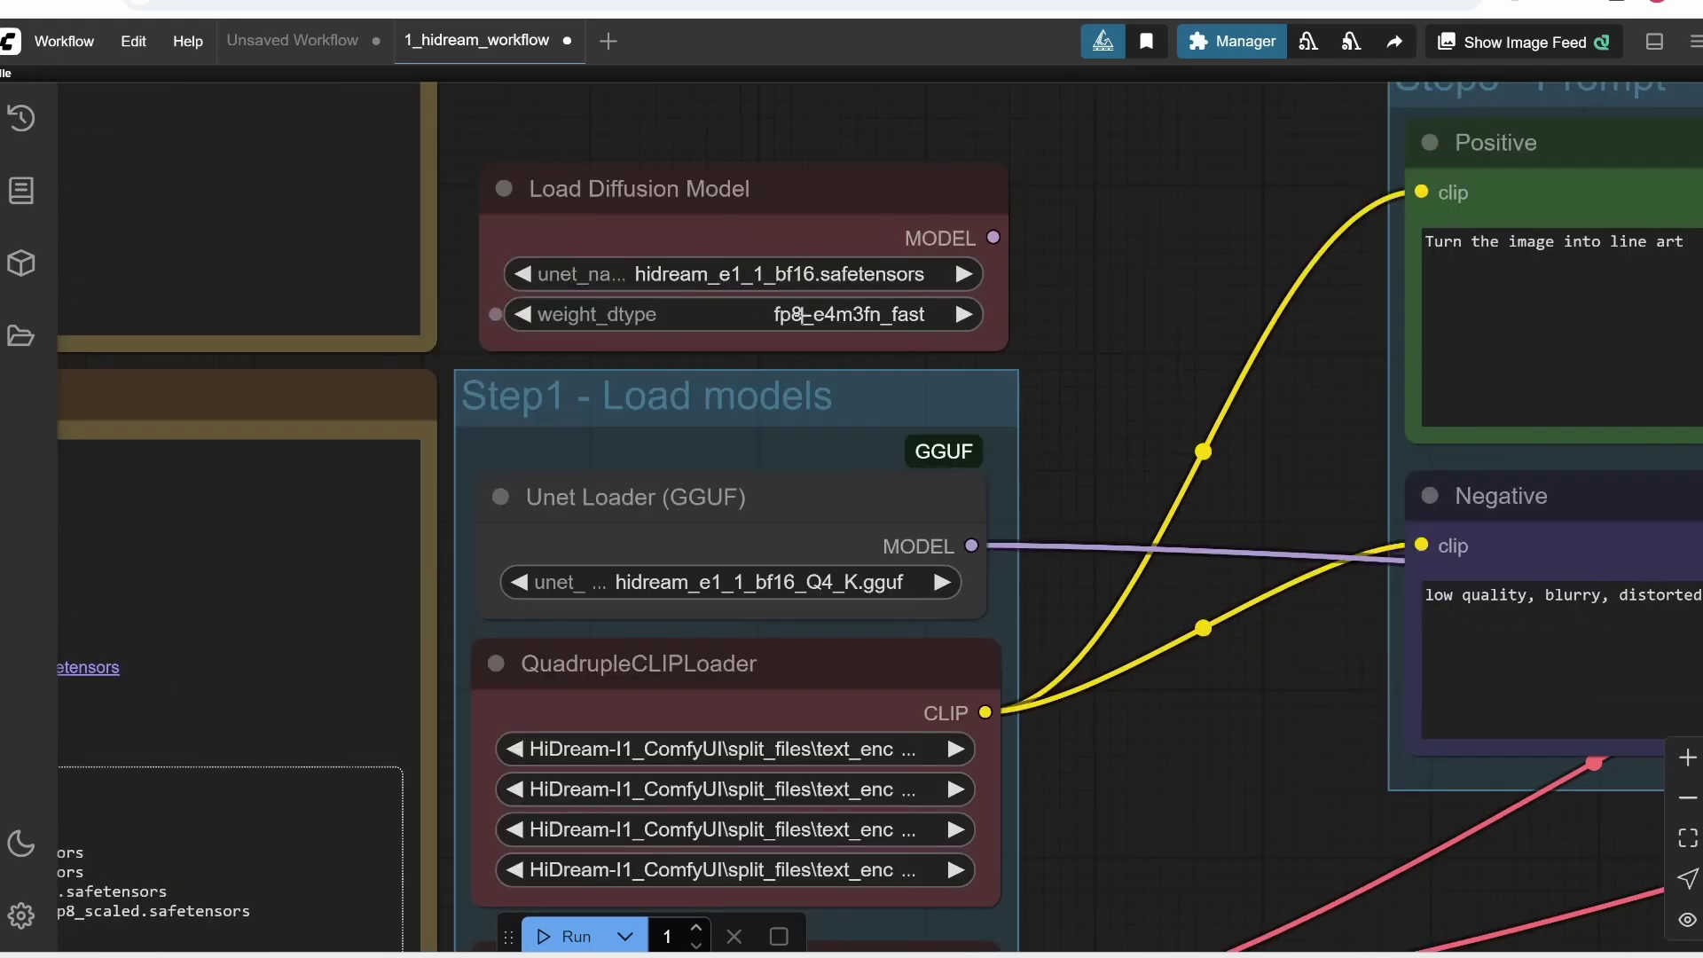
scroll(1056, 513, down, 3)
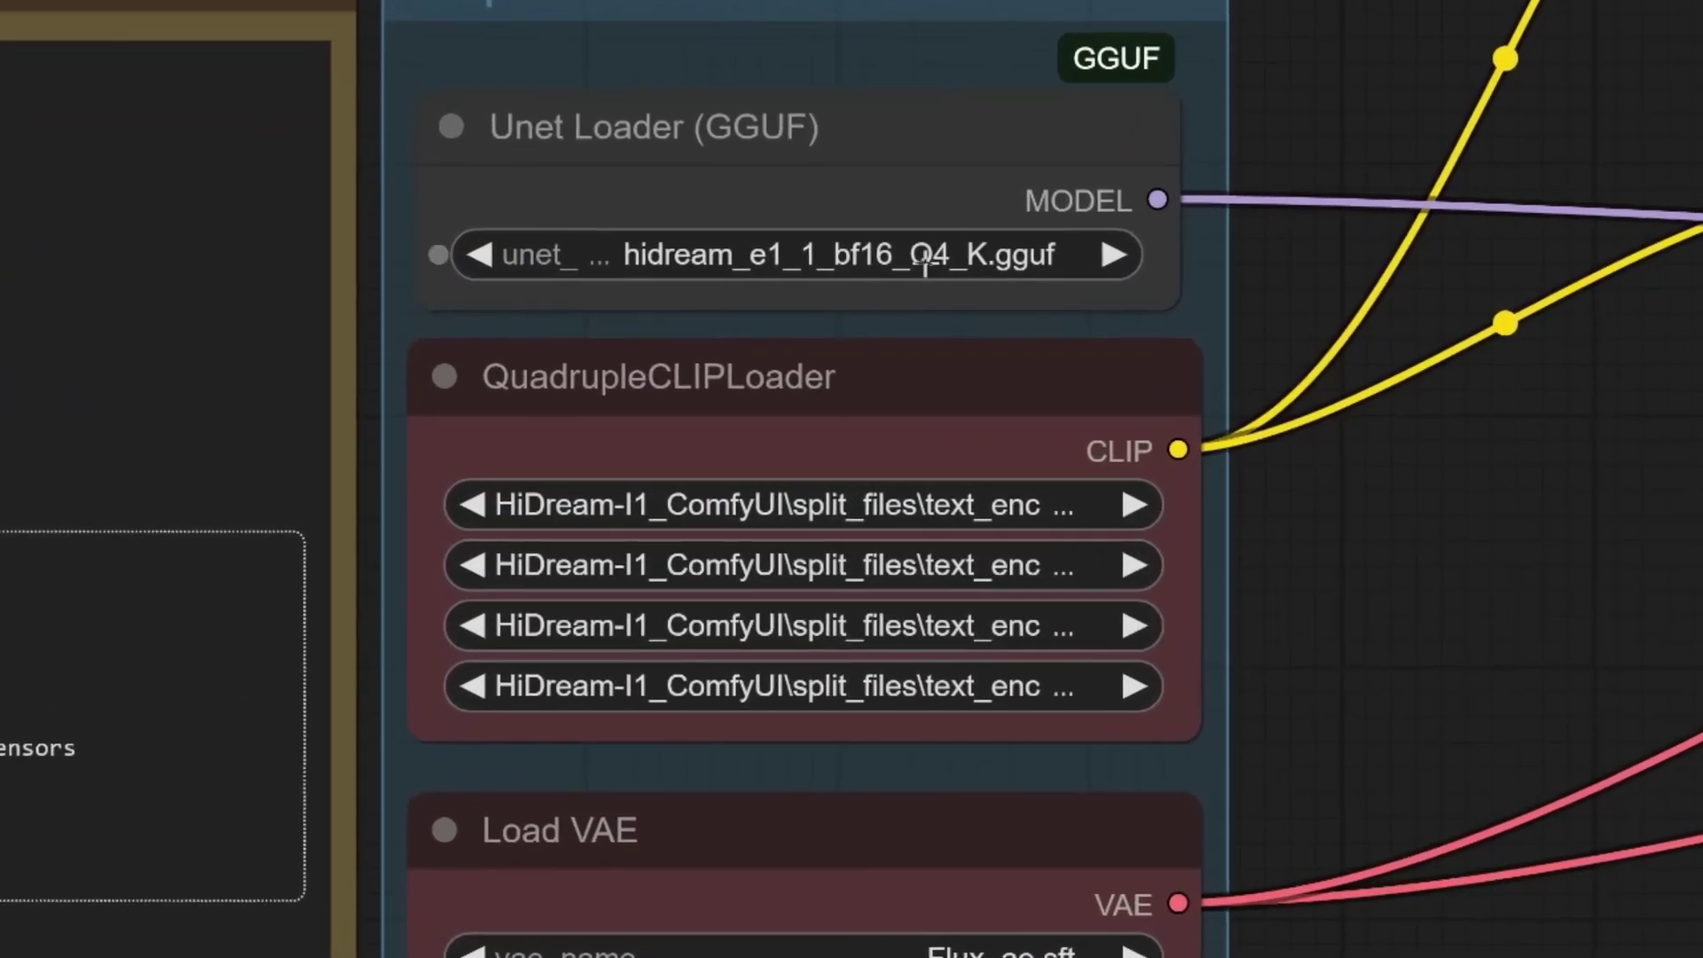
Set the Unet to hidream_e1_1_bf16_Q5_K.gguf and the first two encoders to clip_g_hidream and clip_l_hidream.
click(925, 261)
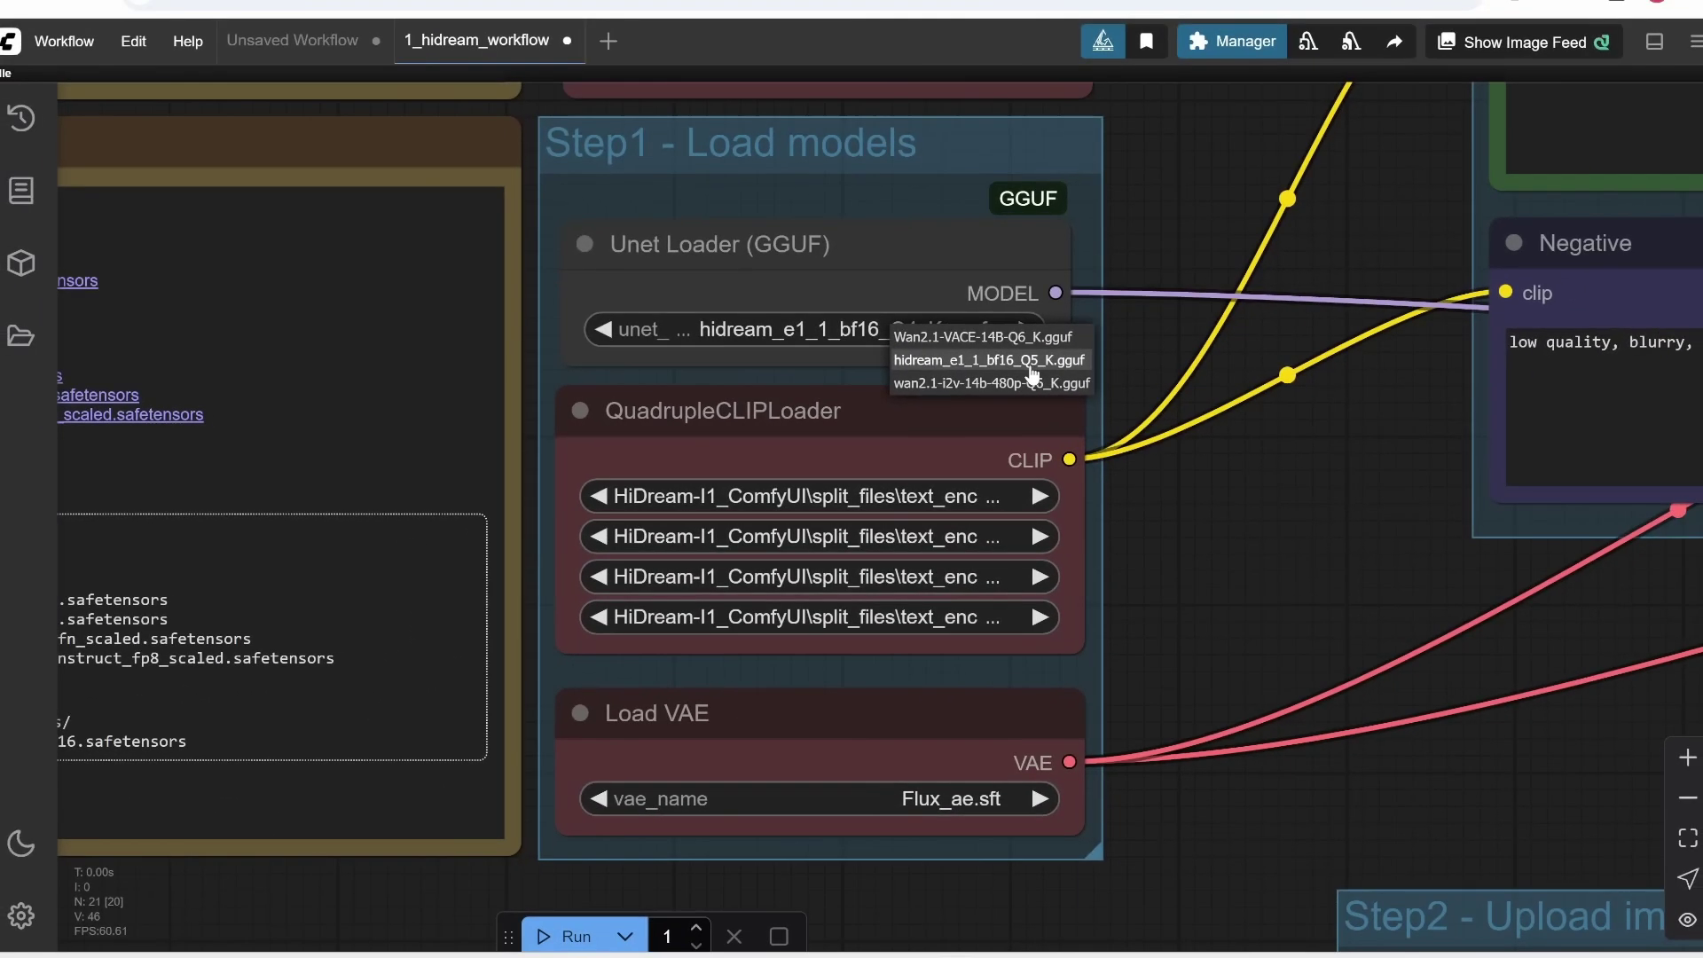
click(1031, 362)
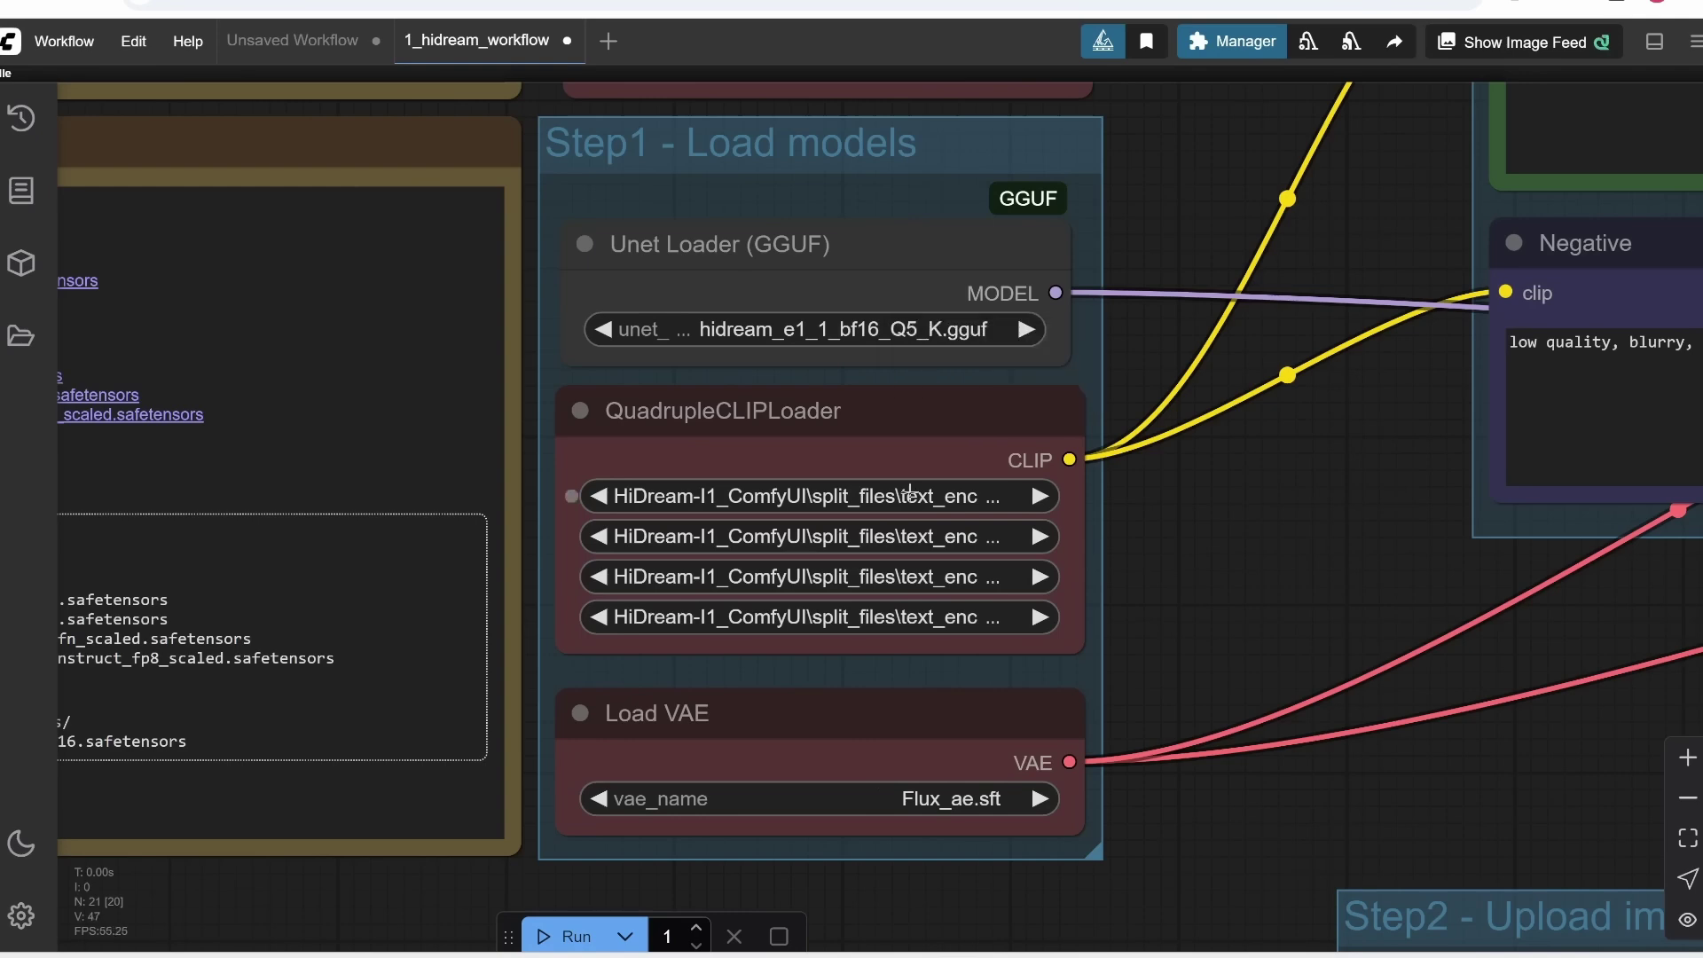
click(910, 494)
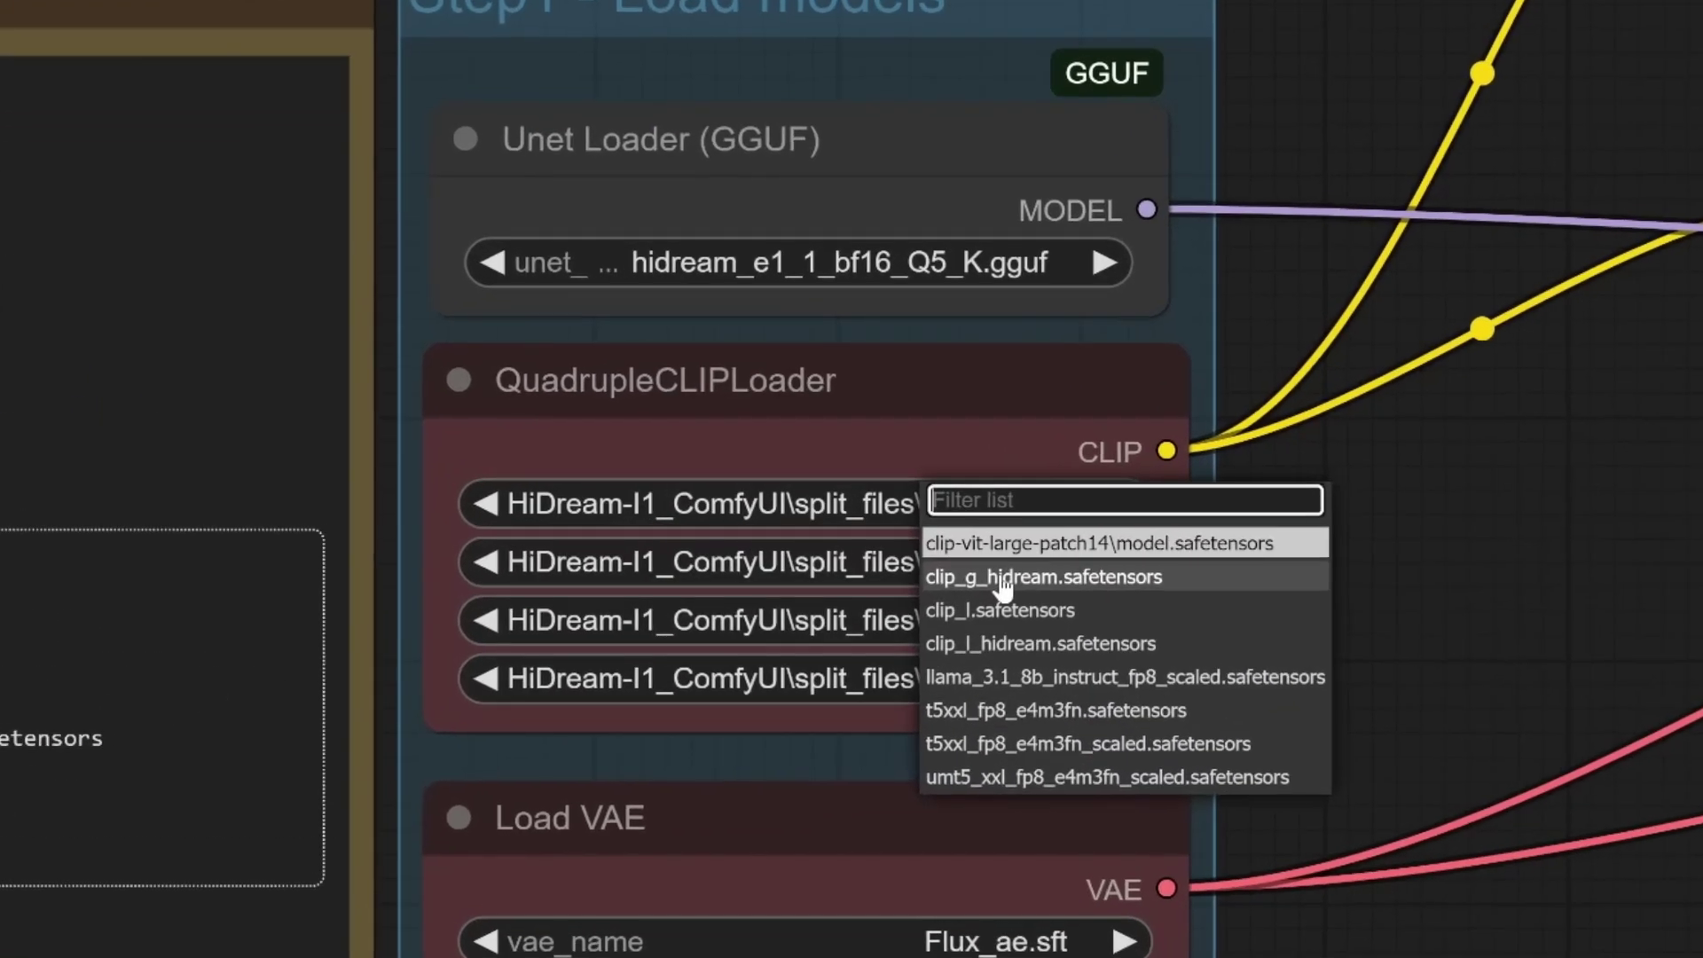
click(958, 549)
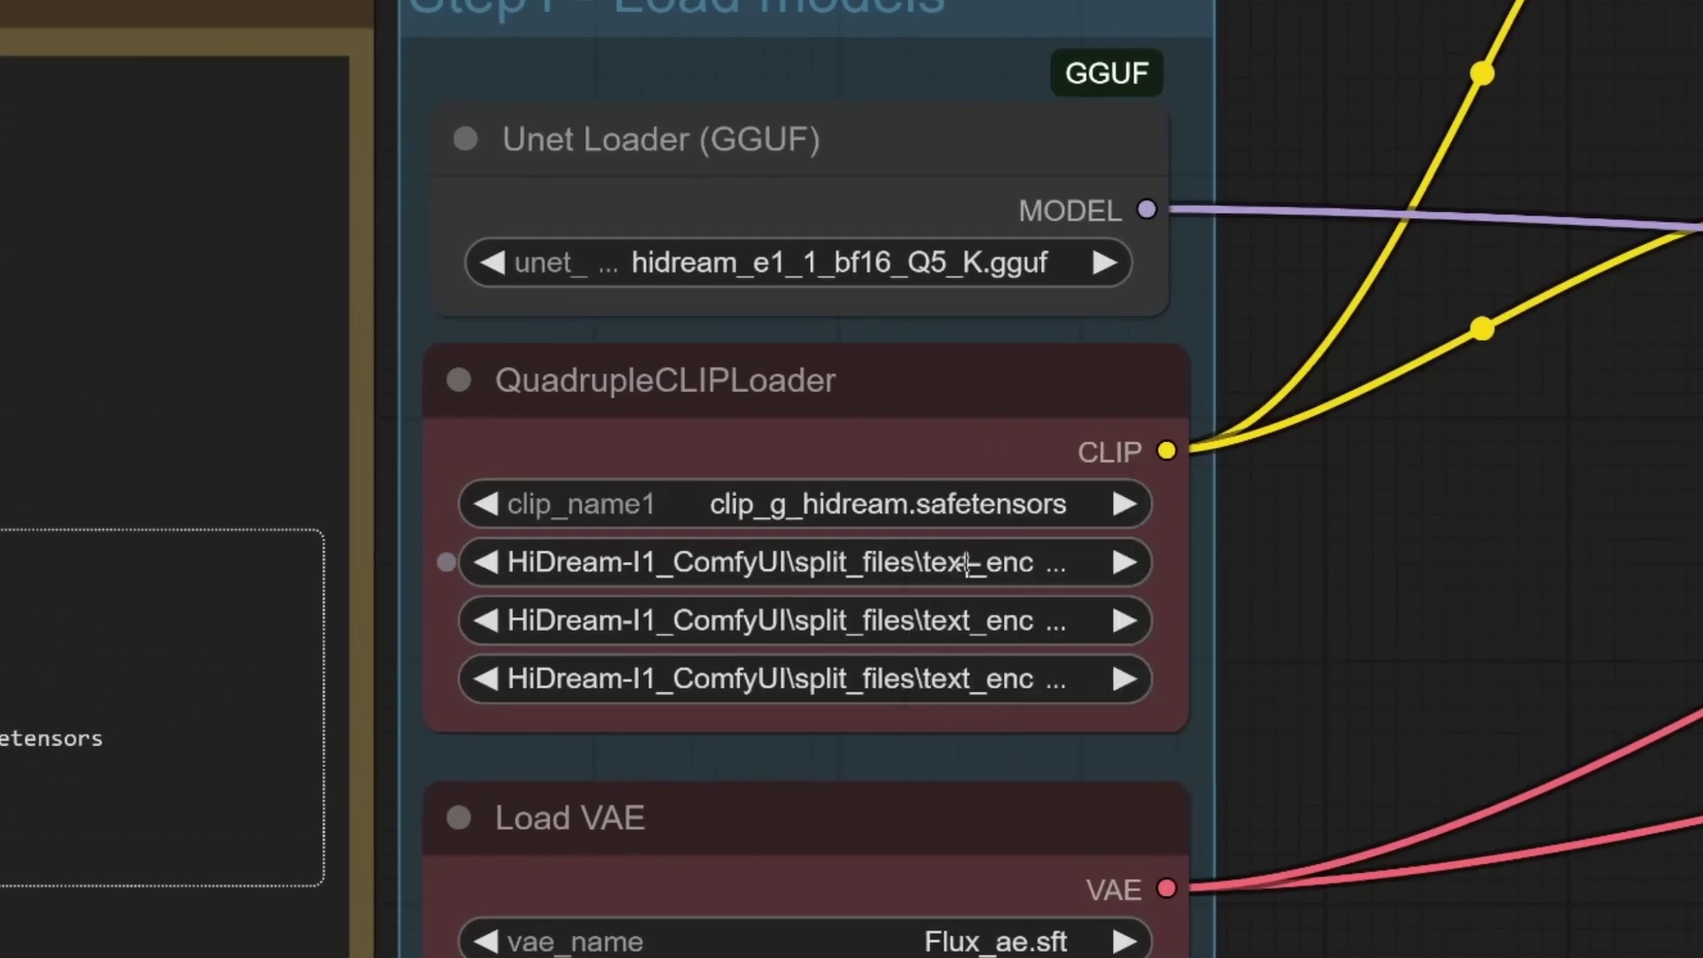
click(967, 562)
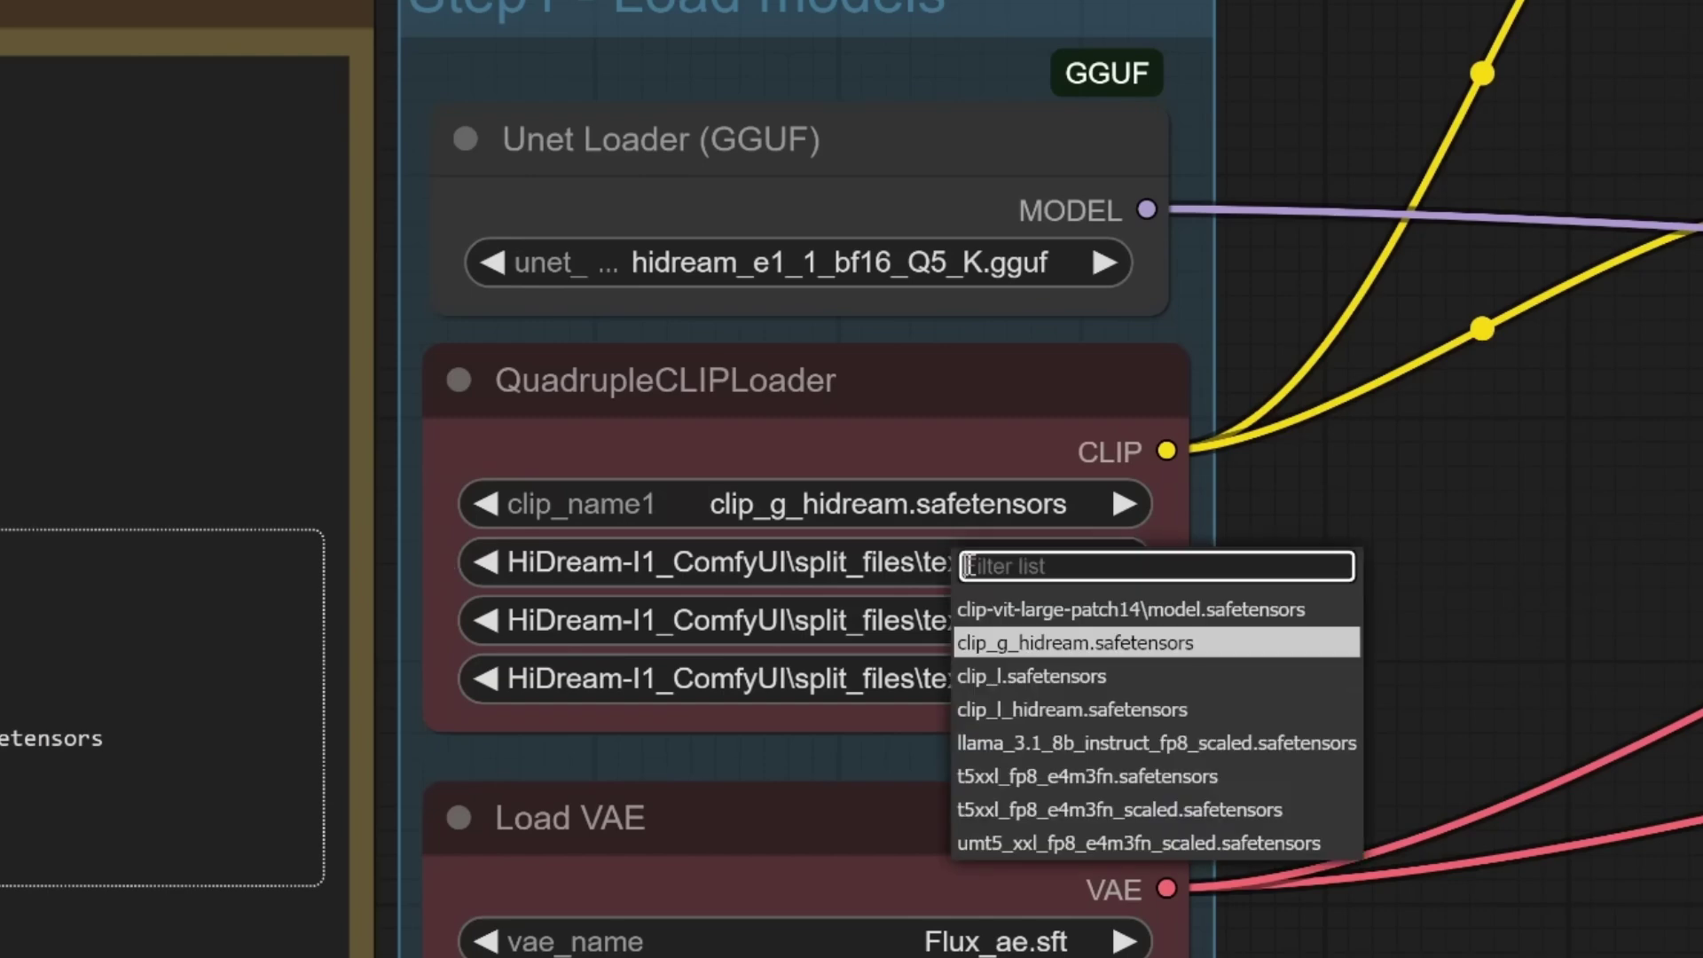
click(1033, 714)
Set the other encoders to t5xxl_fp8_e4m3fn_scaled and llama_3.1_8b_instruct_fp8_scaled, and the VAE to ae.safetensors.
click(897, 625)
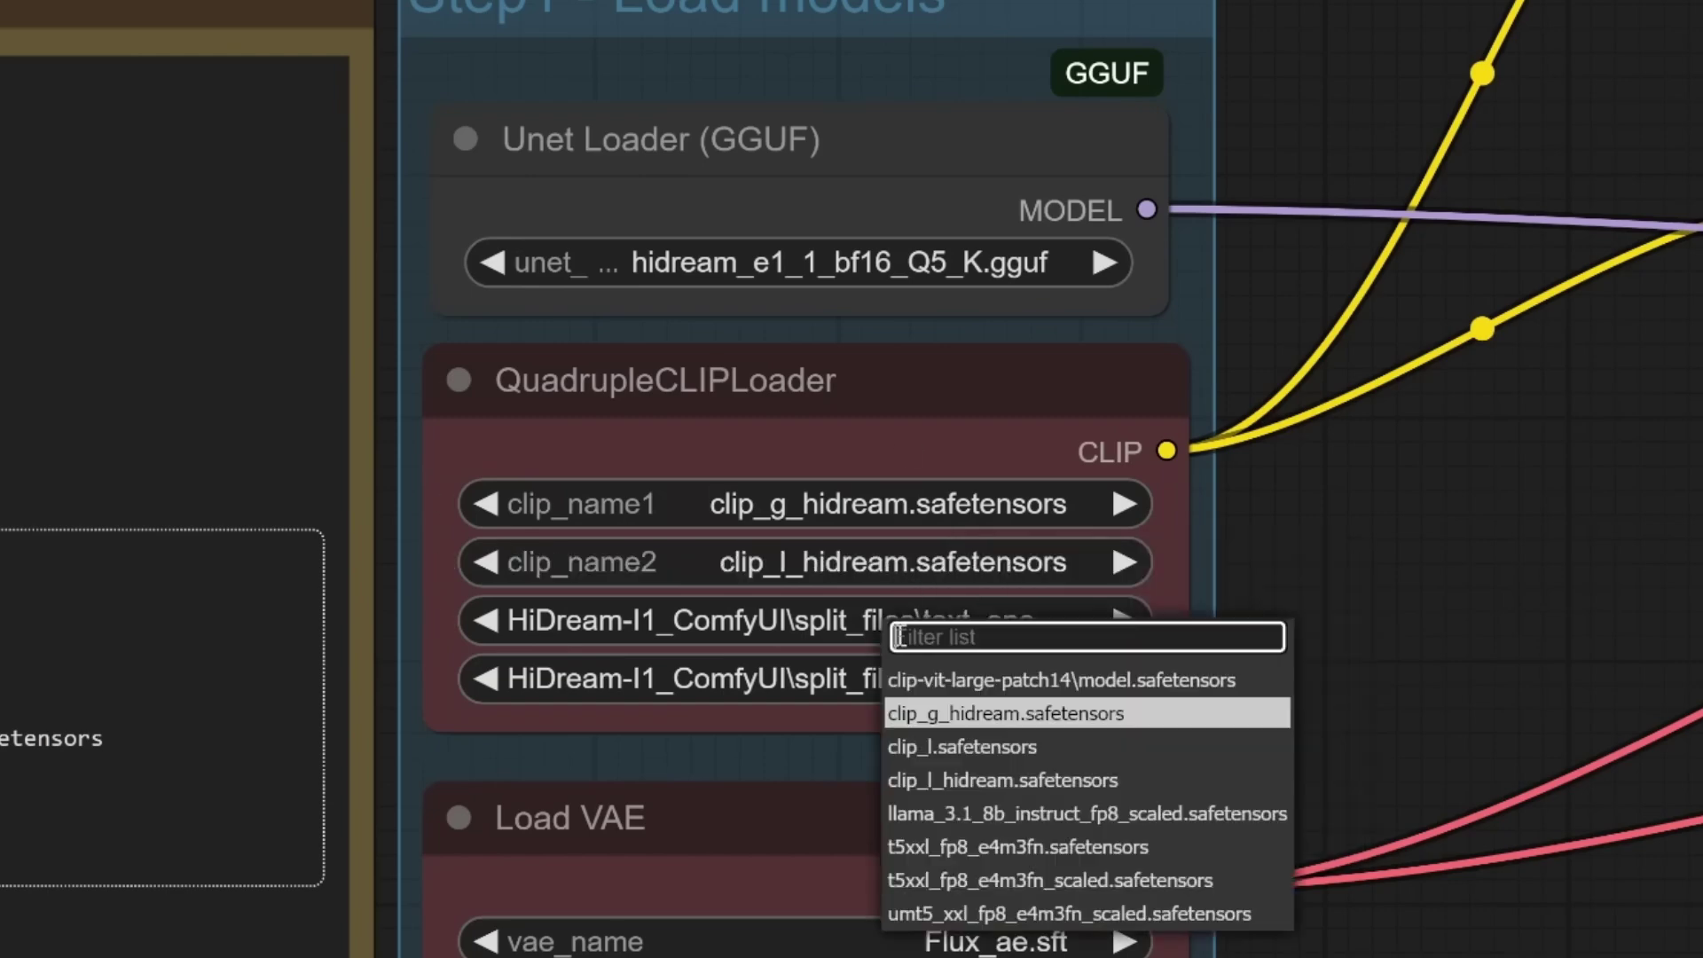
click(1038, 879)
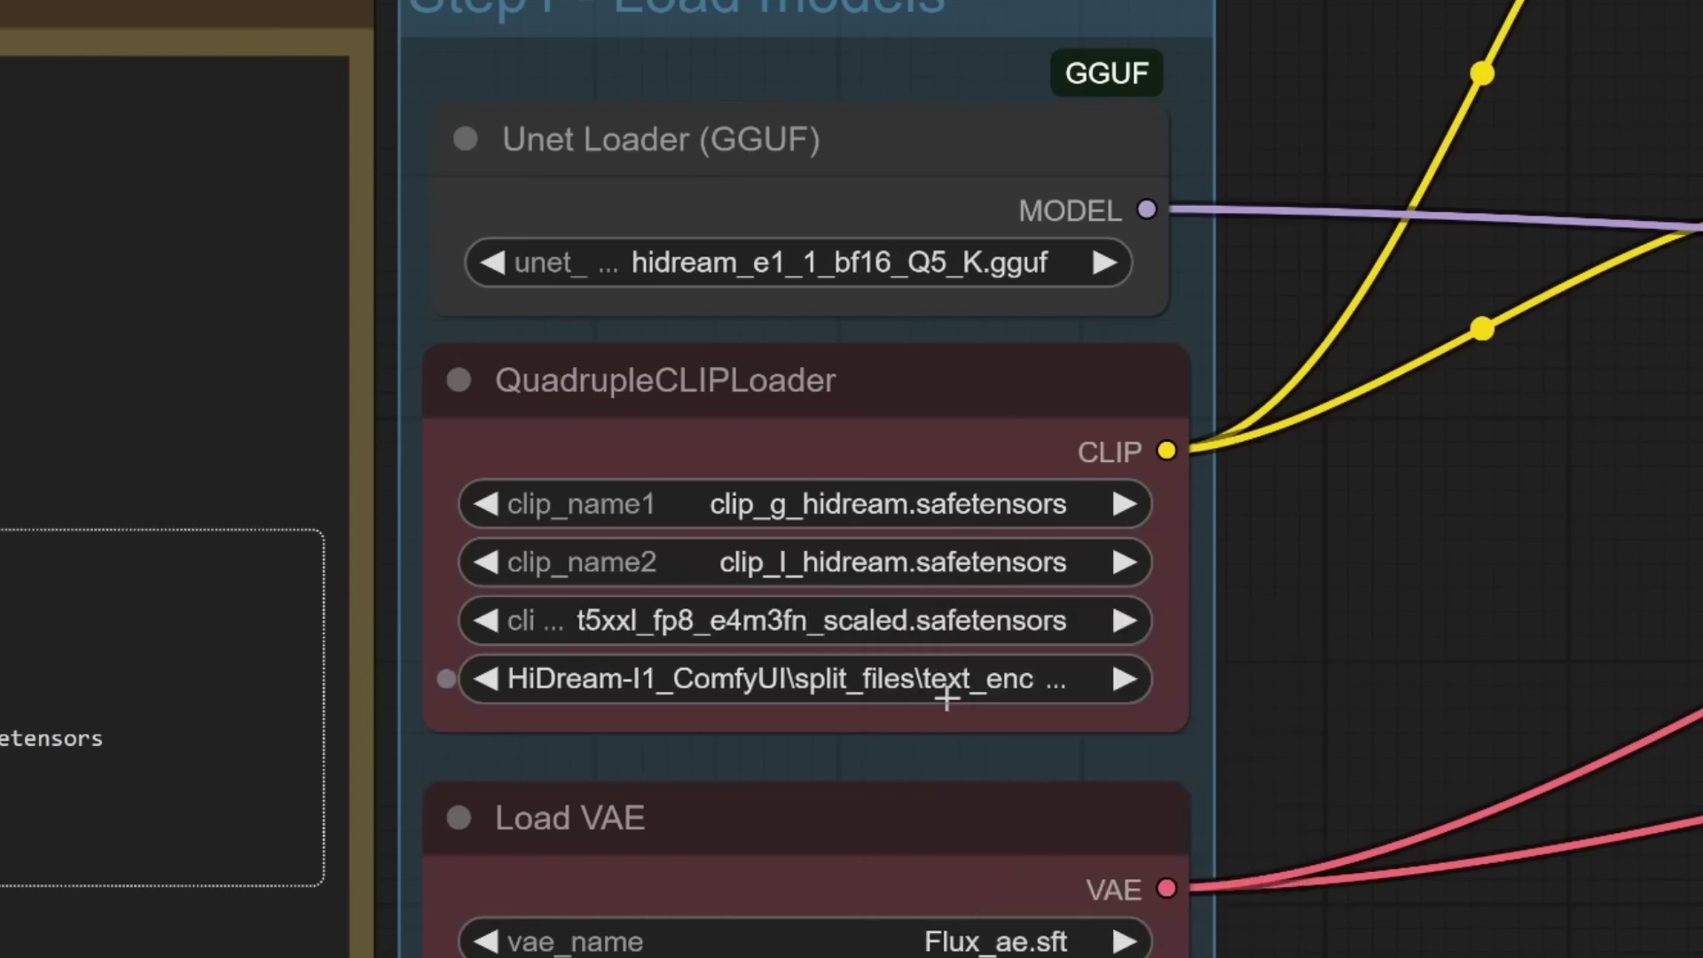
click(967, 681)
click(1028, 860)
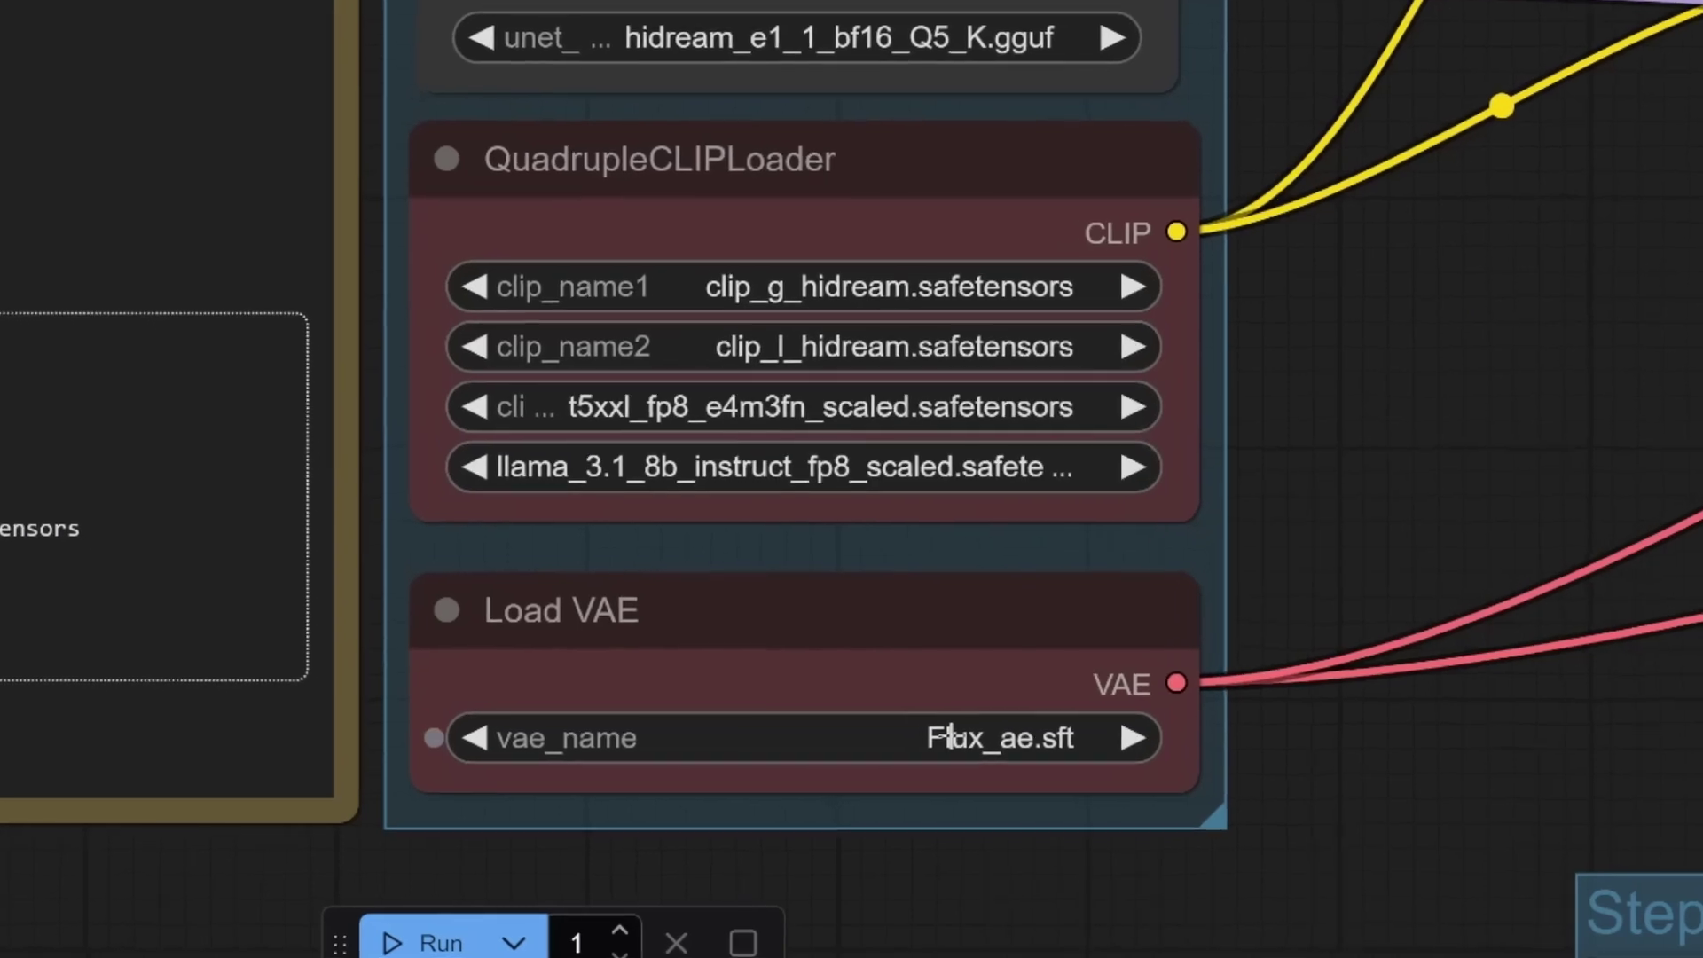
click(933, 768)
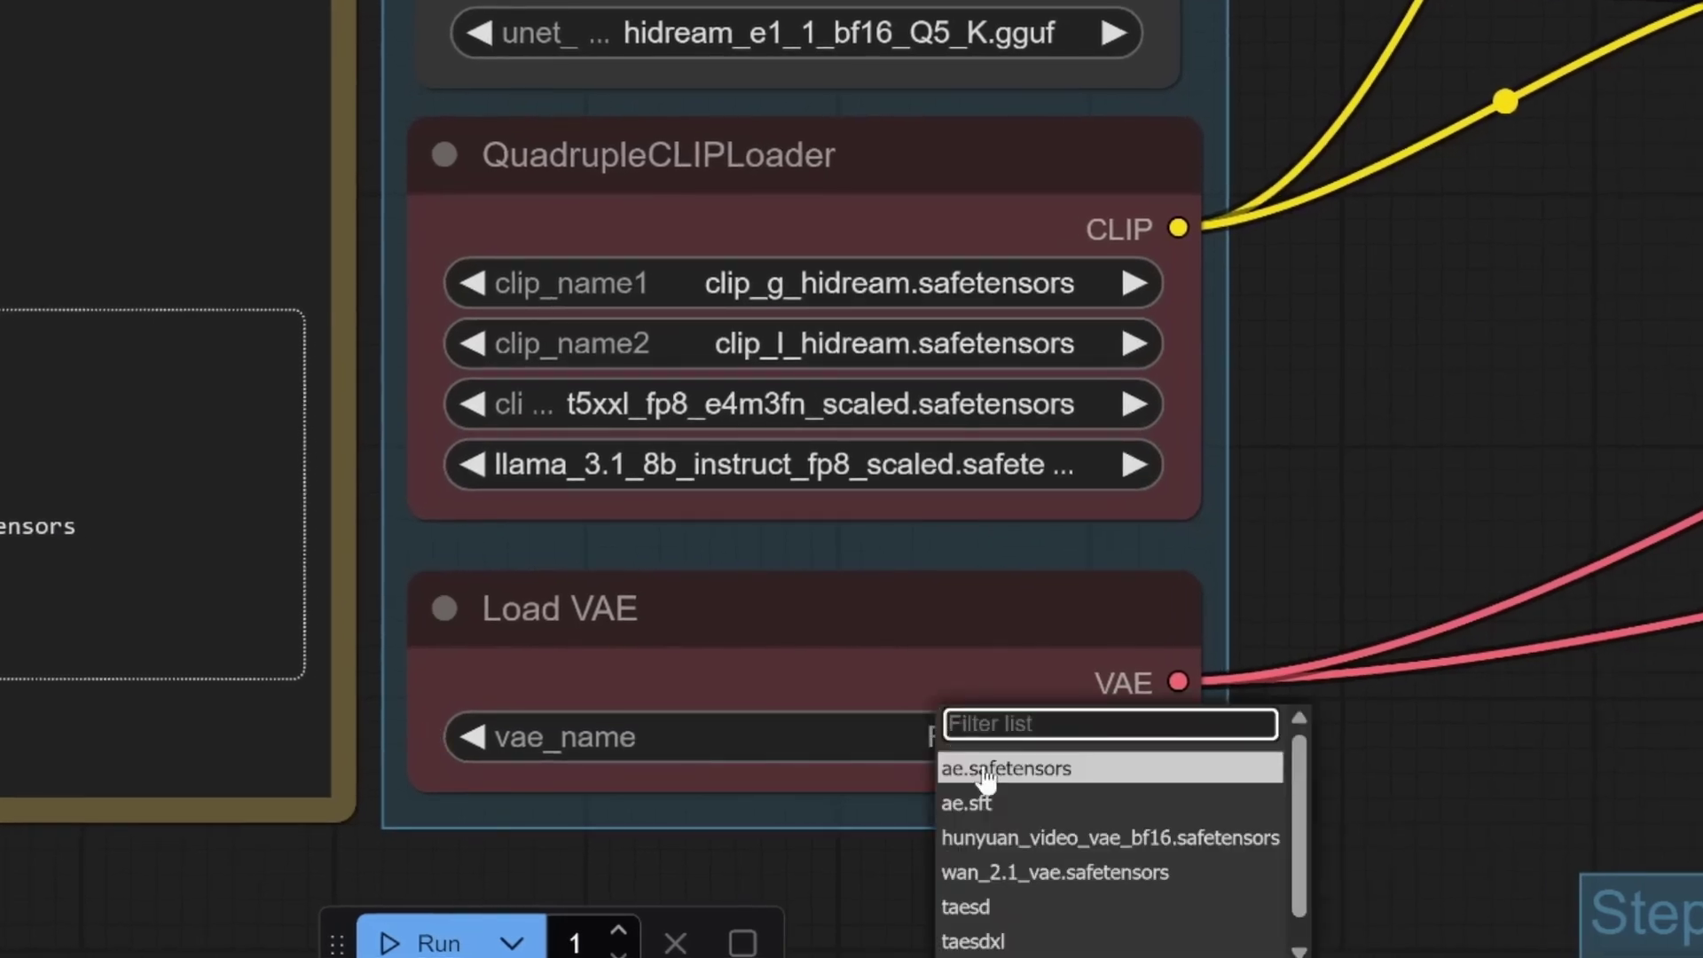
key(Escape)
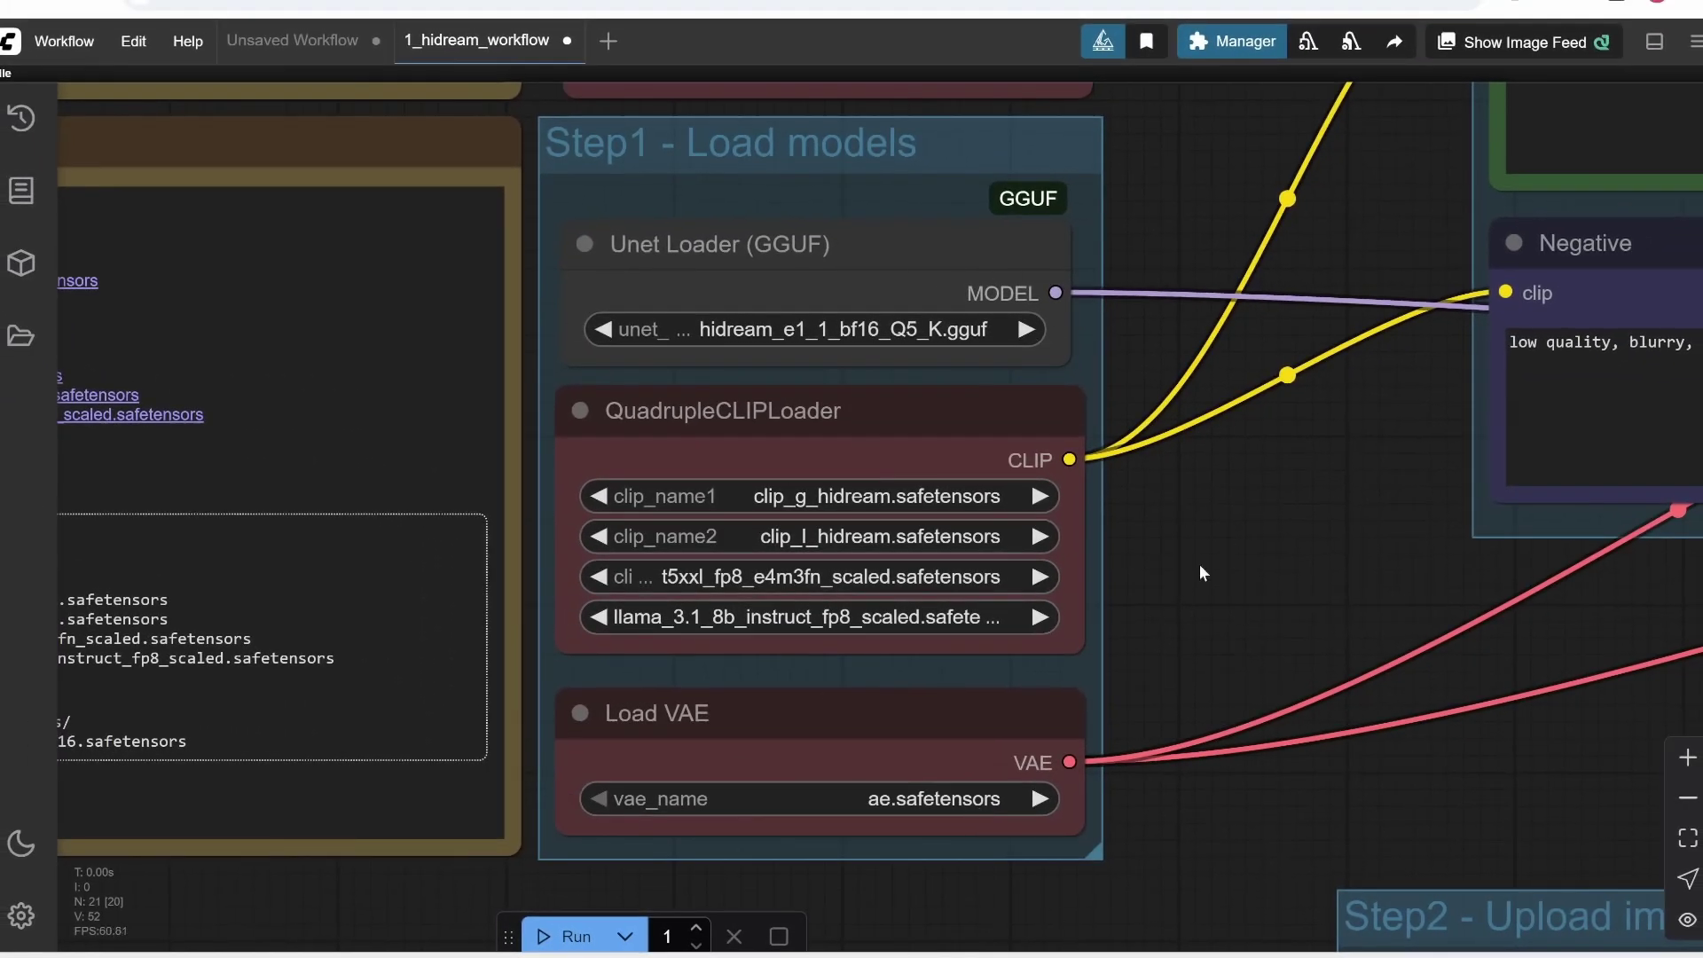
drag(1325, 476, 396, 690)
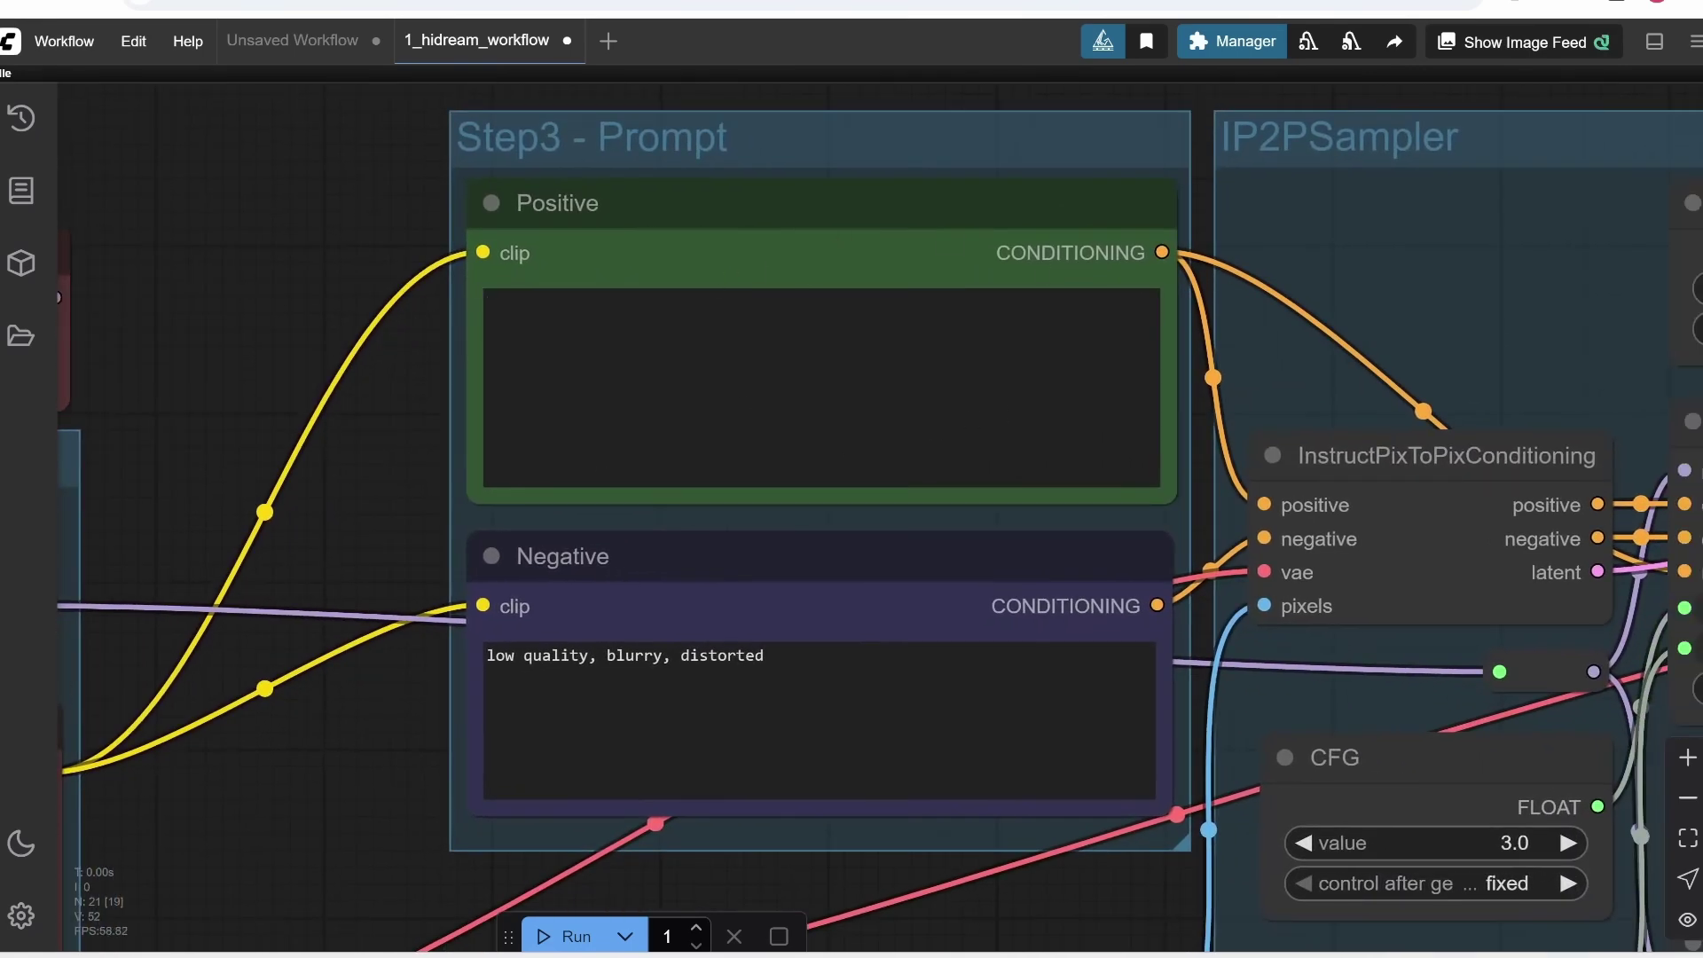
scroll(621, 390, down, 10)
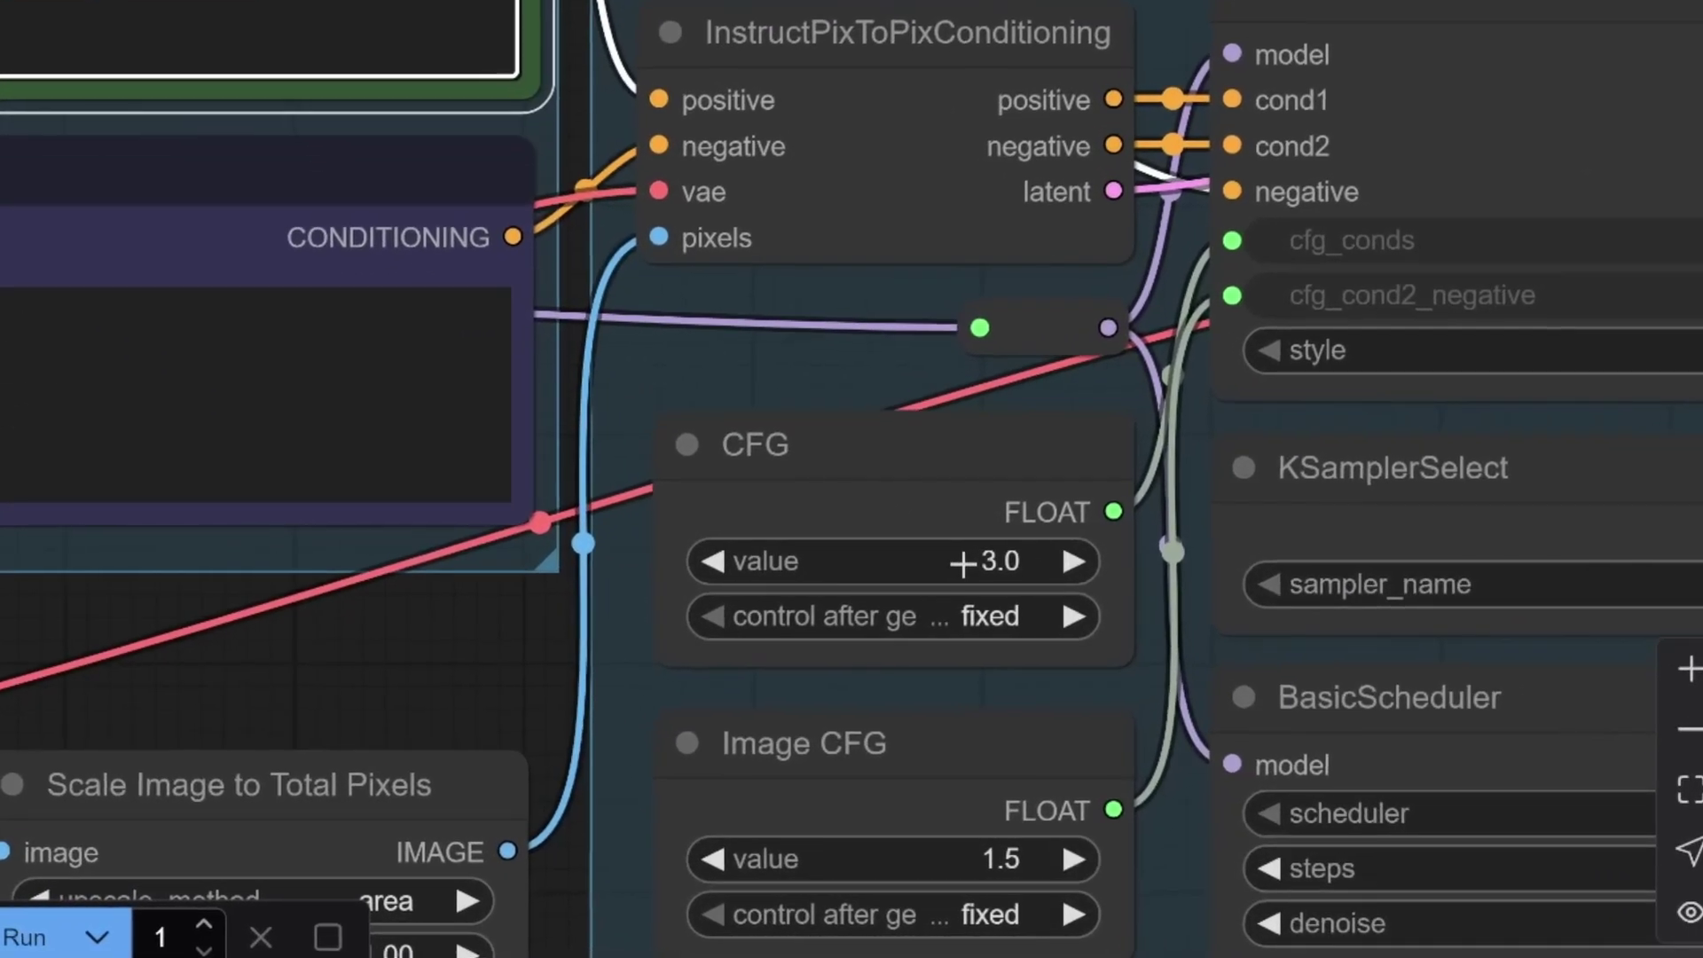
drag(969, 563, 987, 564)
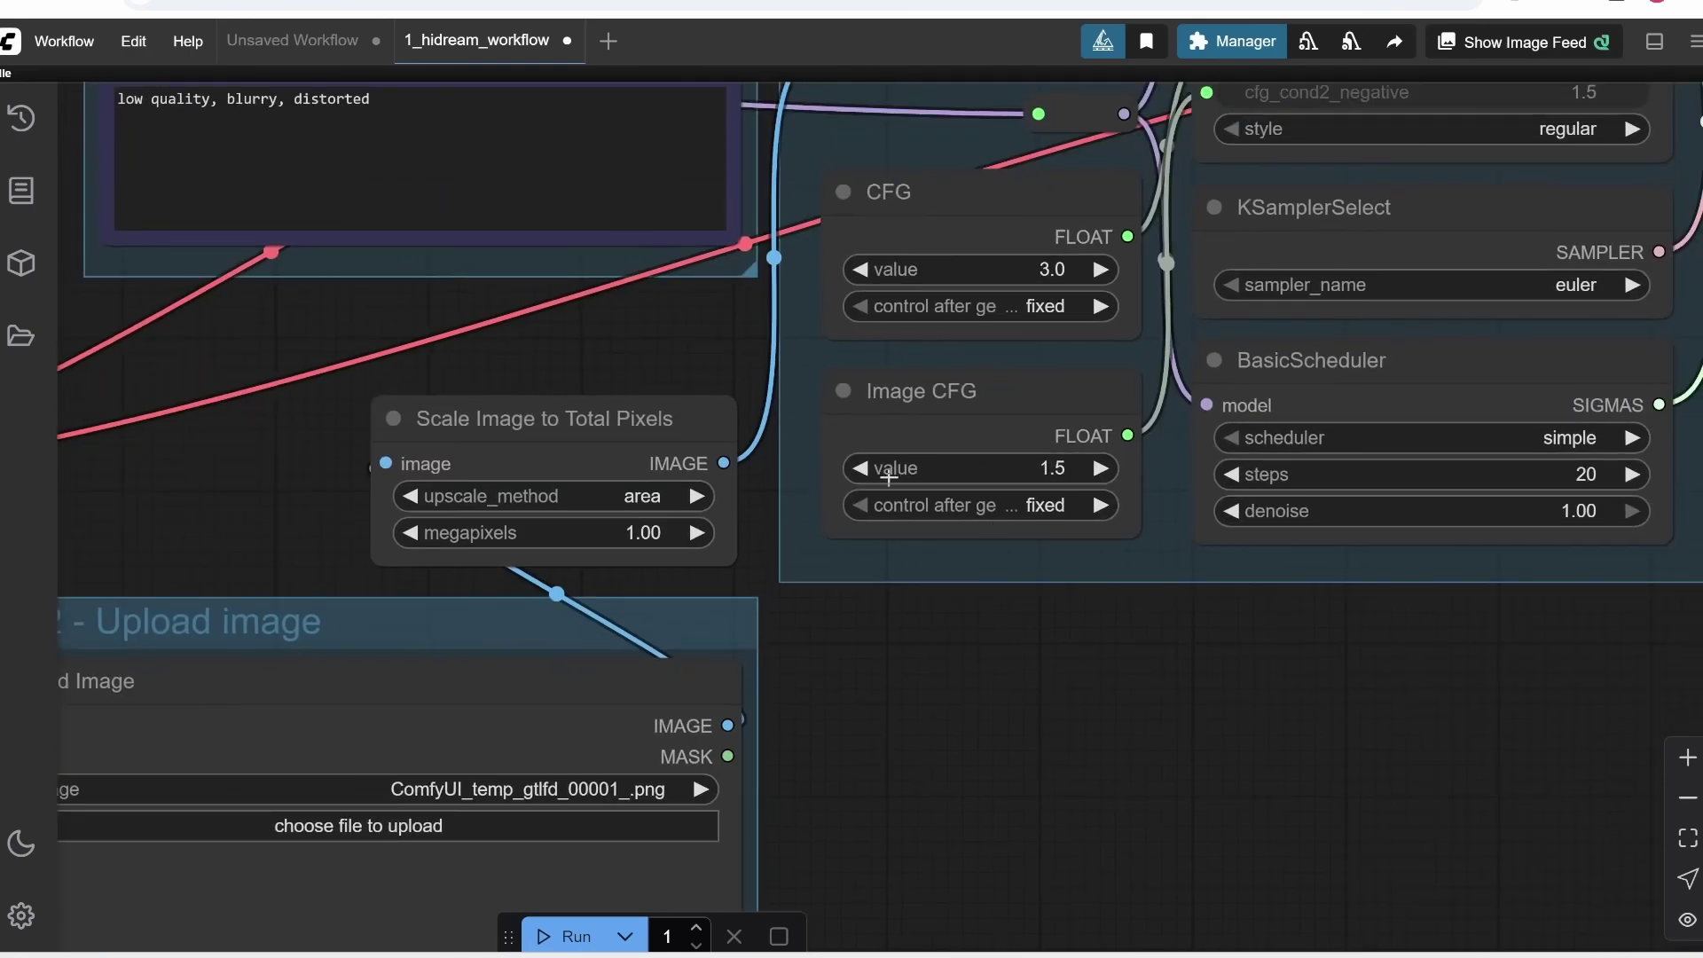
scroll(889, 478, right, 6)
scroll(889, 477, up, 3)
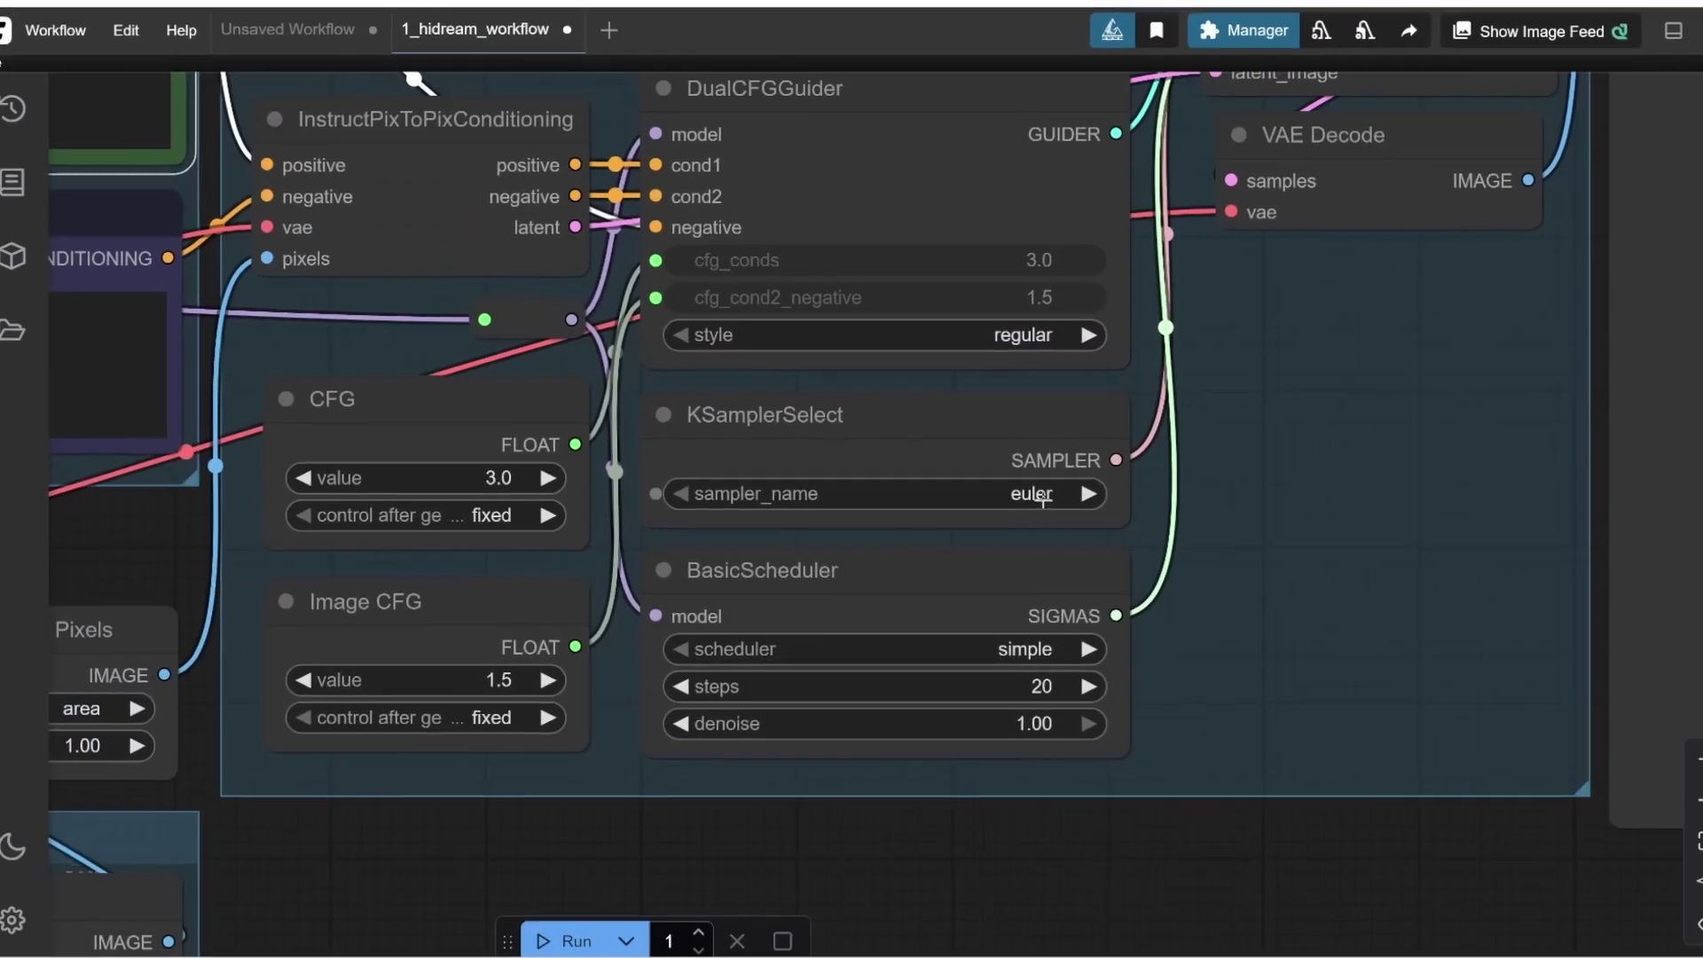
Look through the sampler list and leave sampler_name on euler.
click(1254, 418)
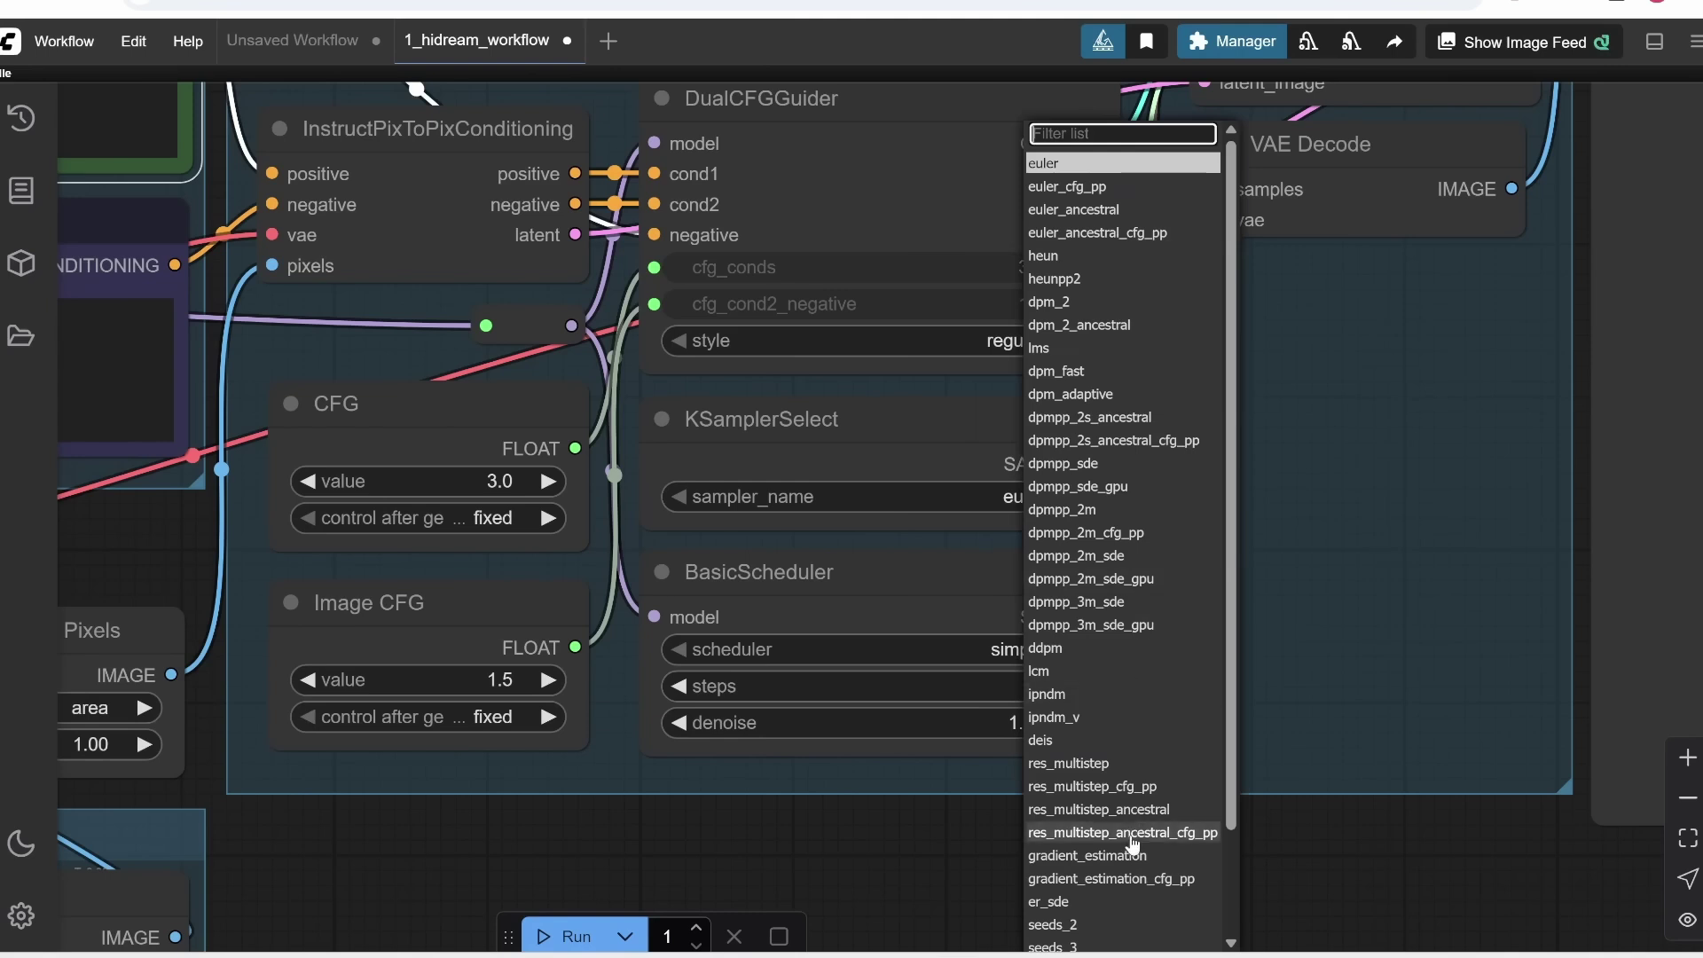
click(902, 862)
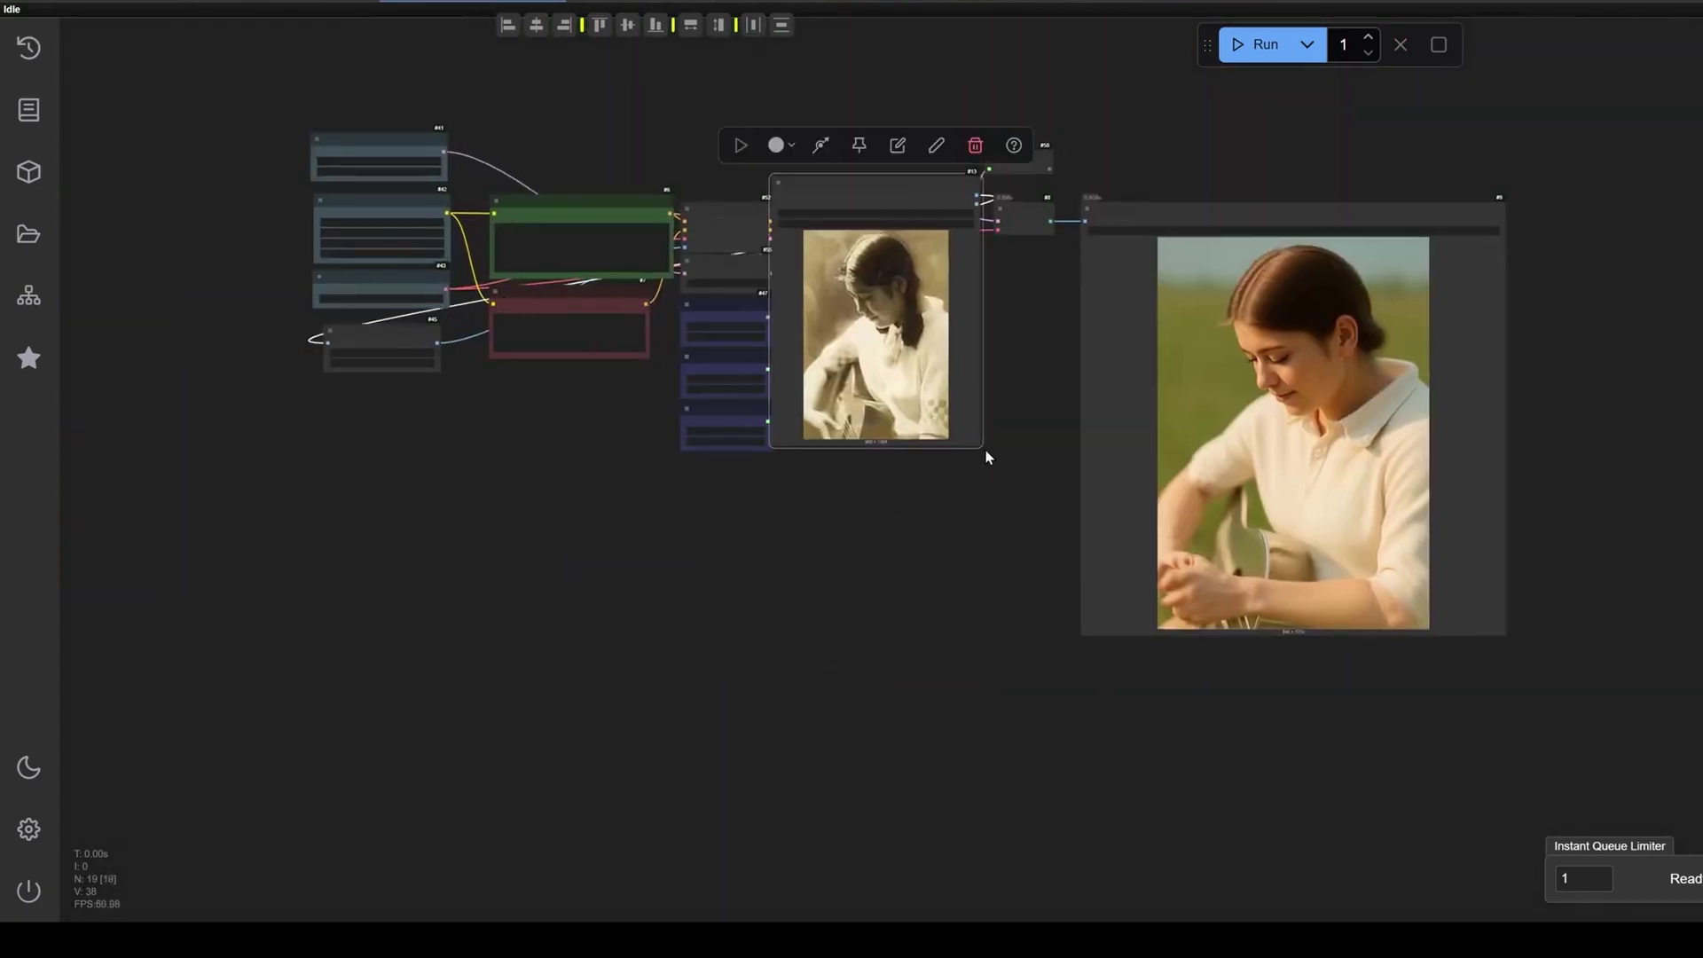
Enlarge the Load Image node and zoom to compare the scratched sepia original with the colour result.
drag(981, 452, 1188, 690)
scroll(1188, 690, up, 5)
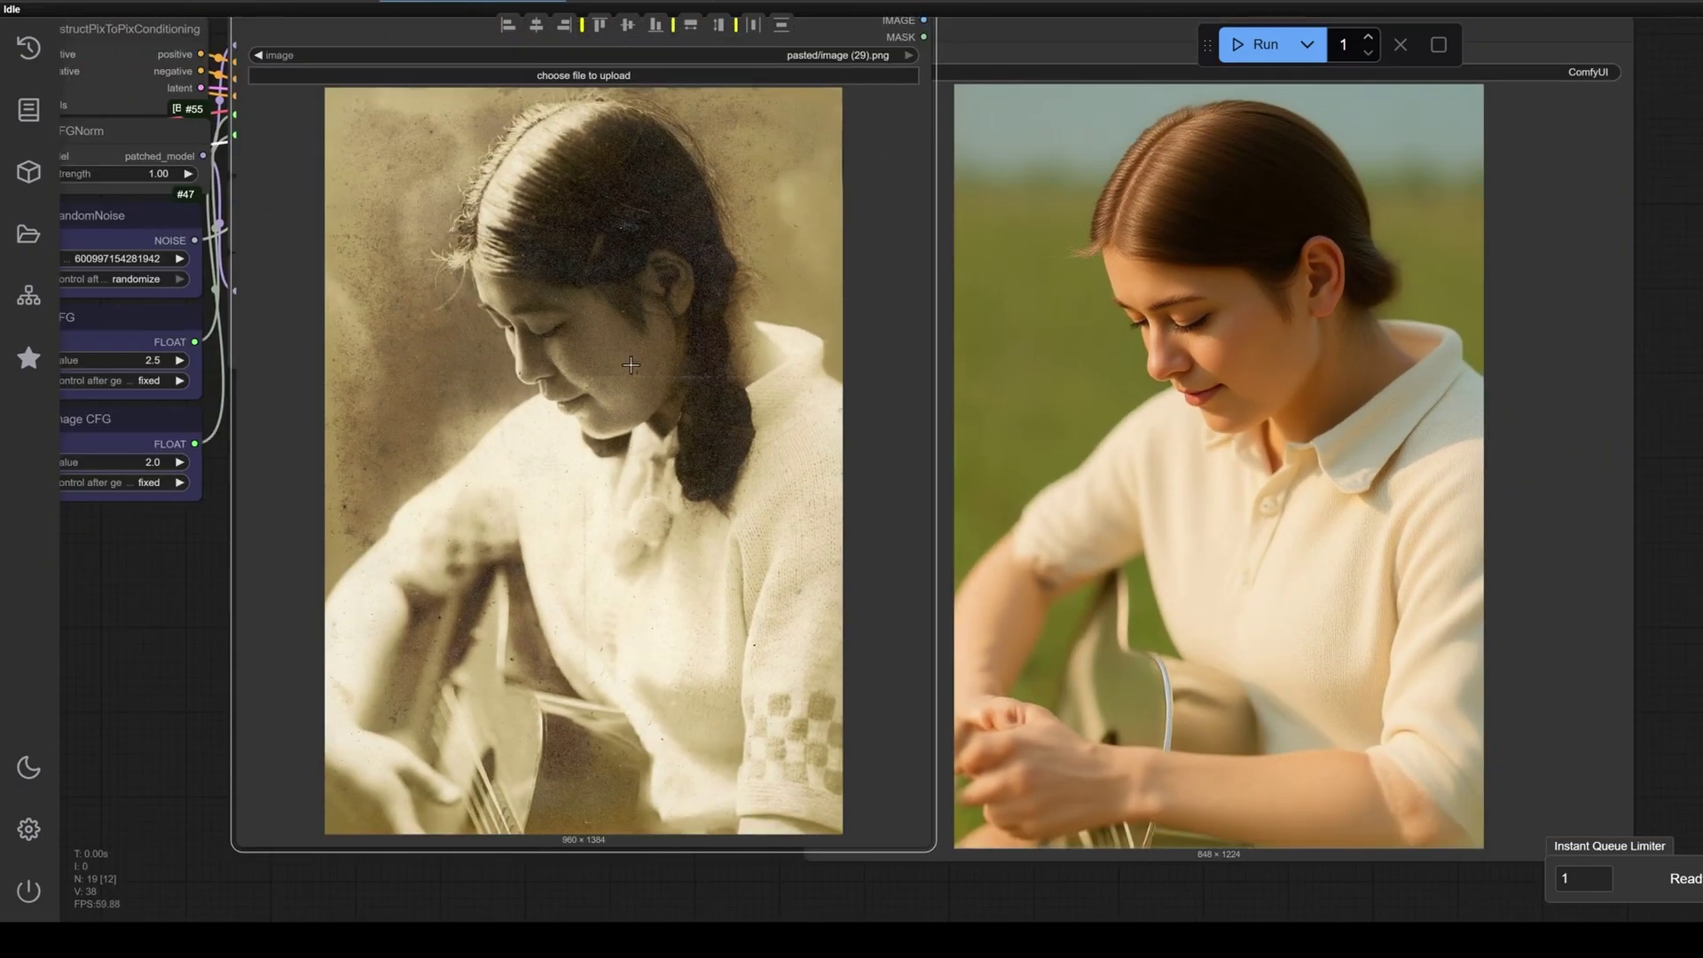
scroll(1126, 403, up, 3)
scroll(1136, 399, up, 2)
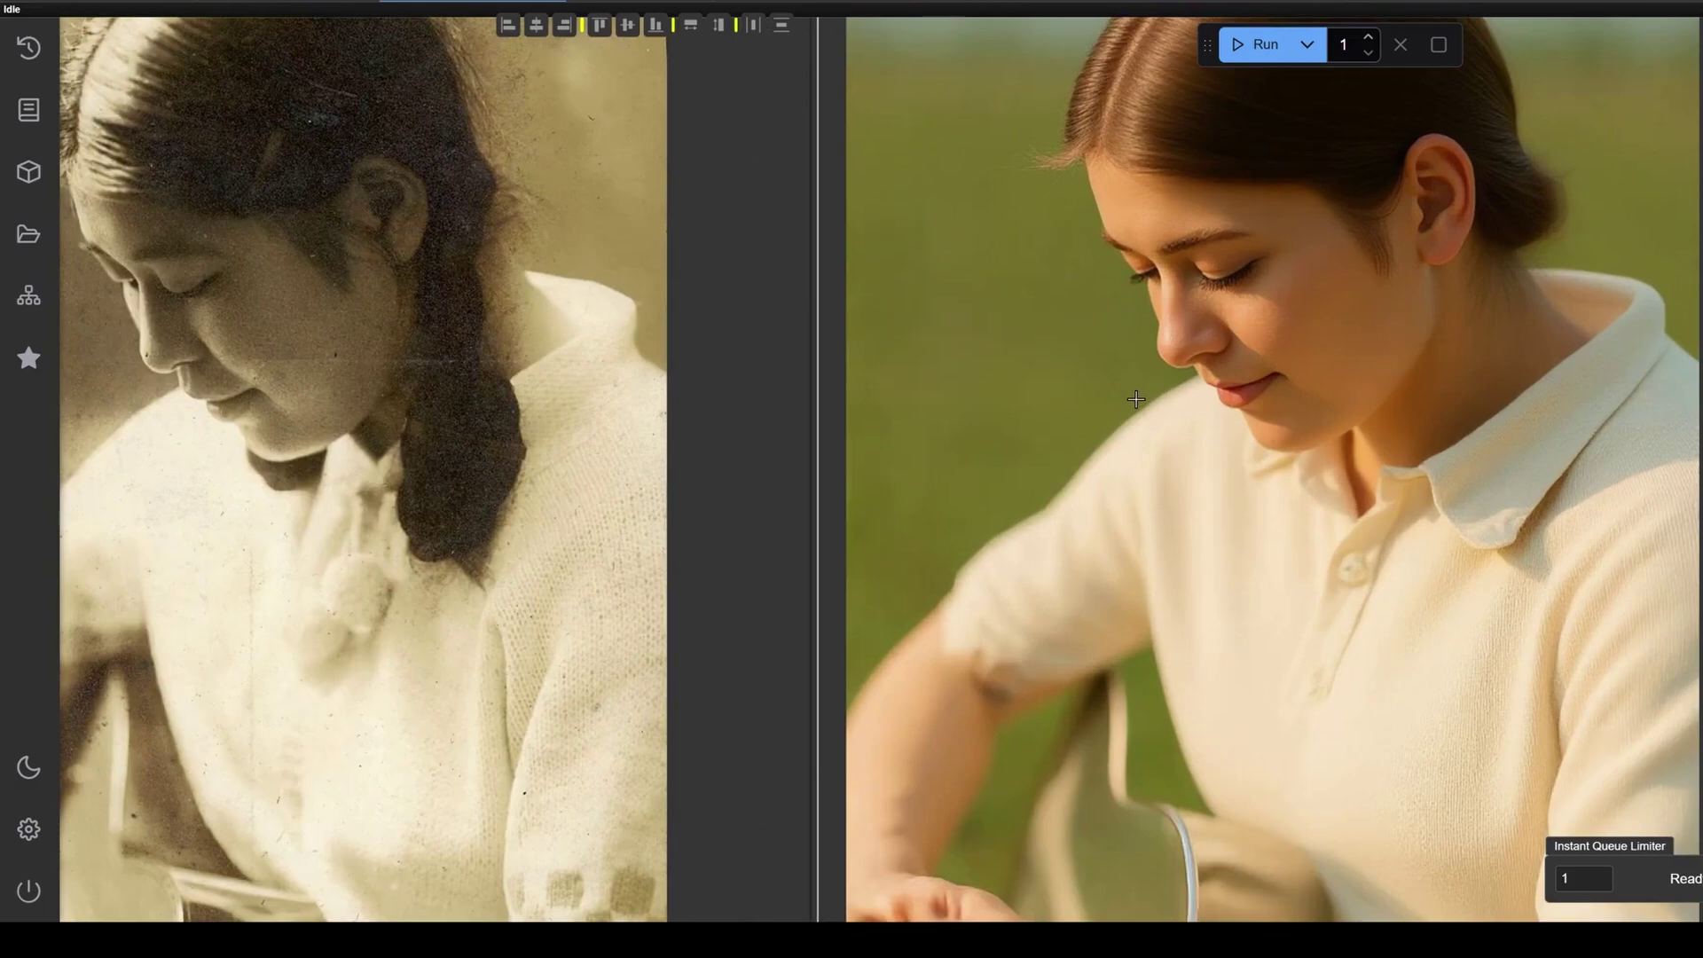
scroll(1126, 400, down, 2)
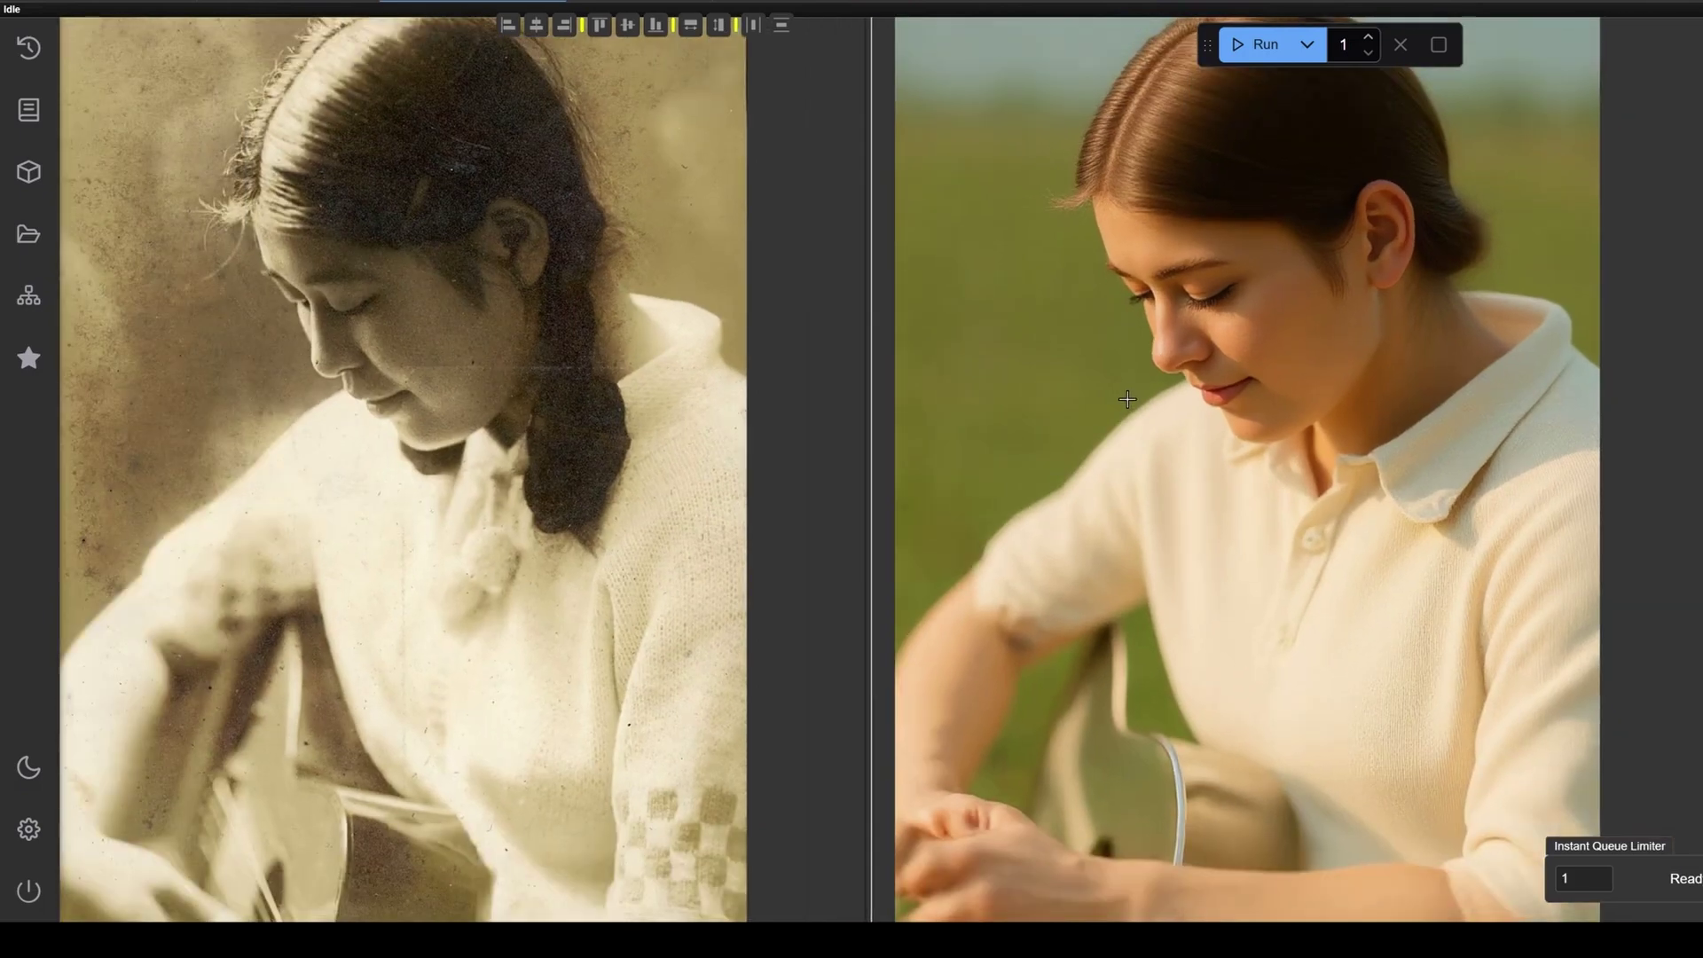
scroll(1001, 465, down, 2)
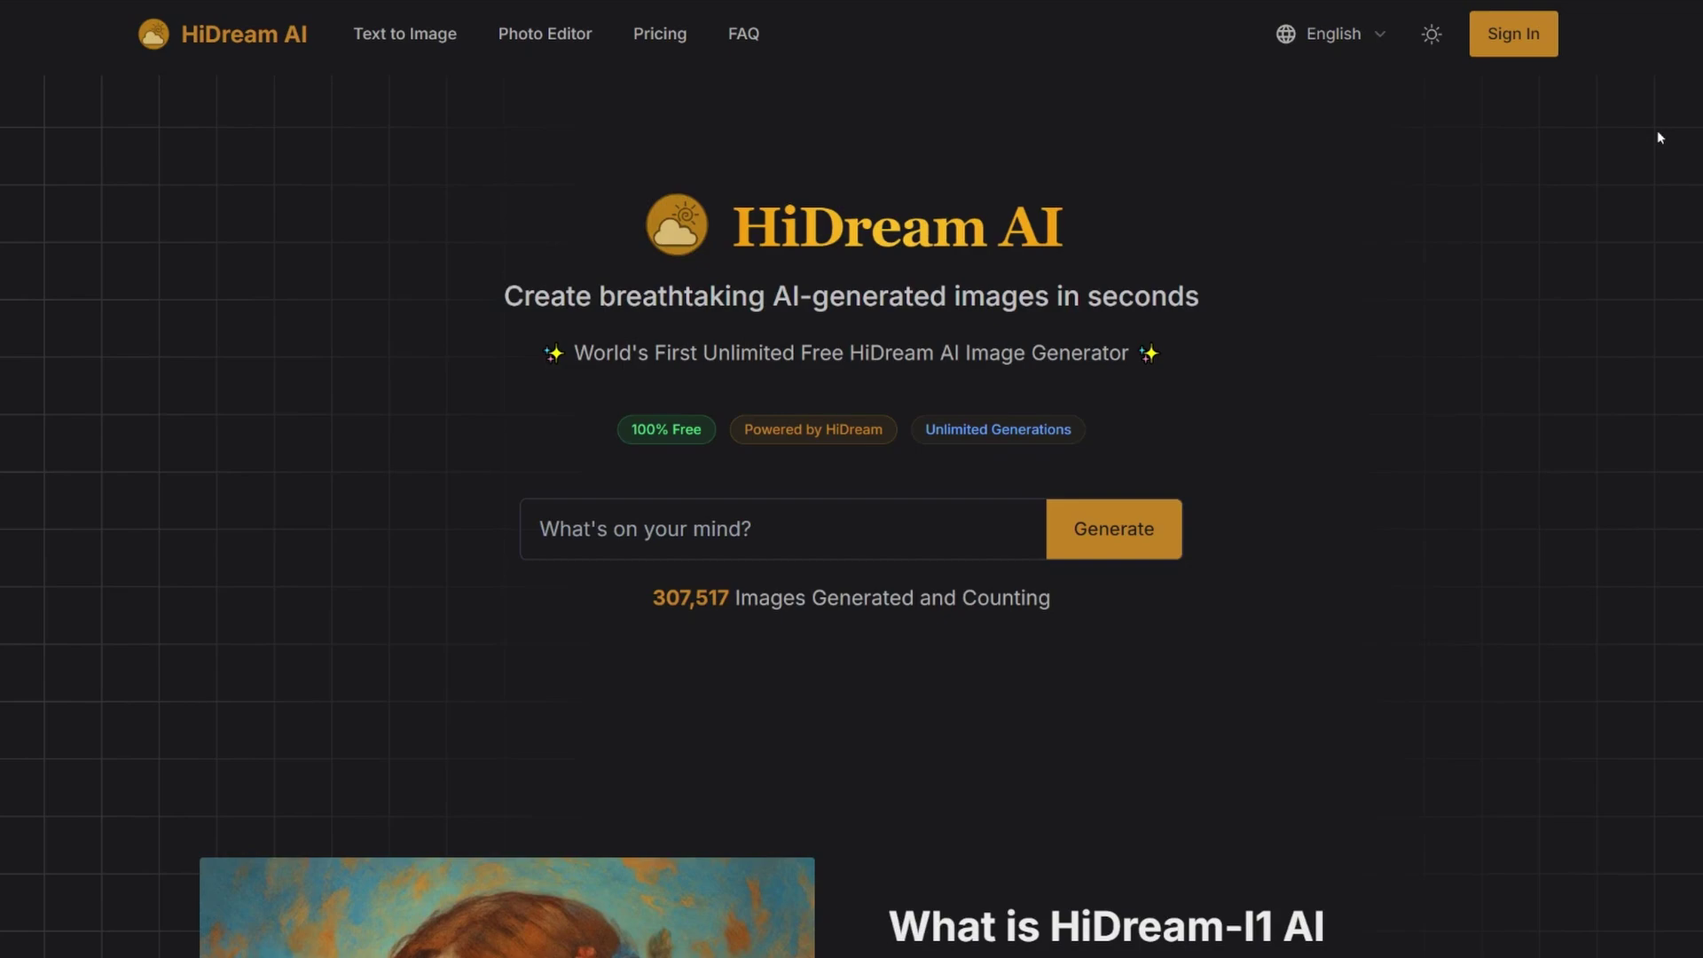
Sign in to HiDream AI with Google and enter the prompt 'Create an image of a minimalist living room'.
click(1498, 42)
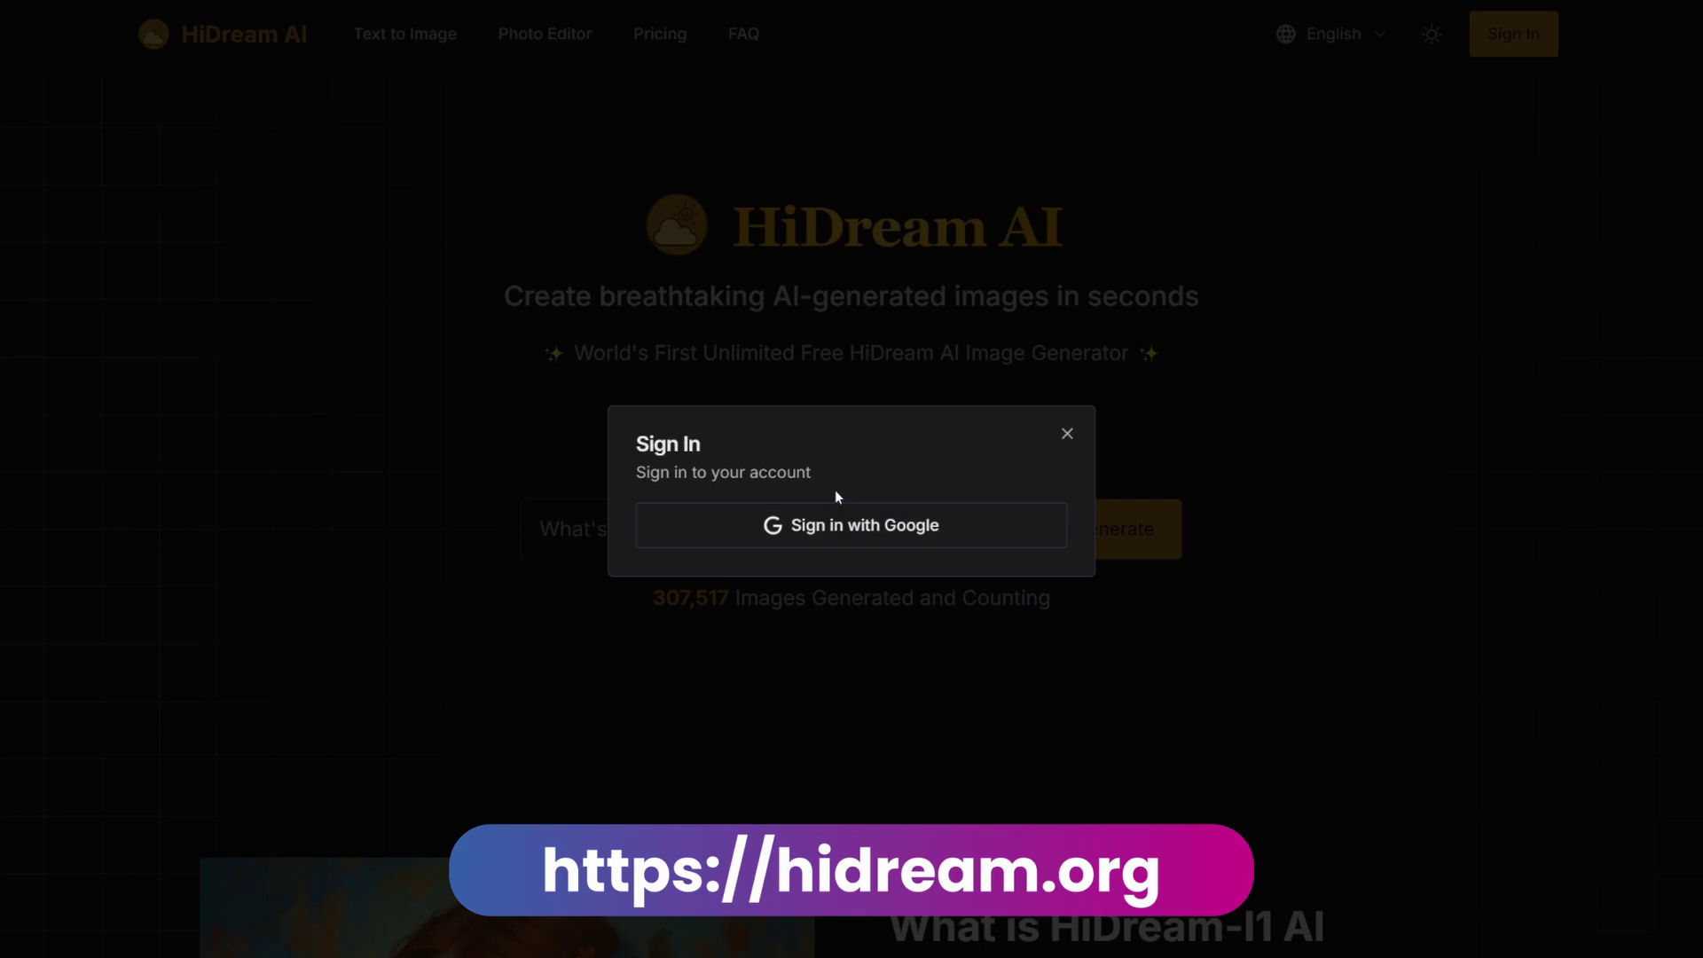
click(887, 584)
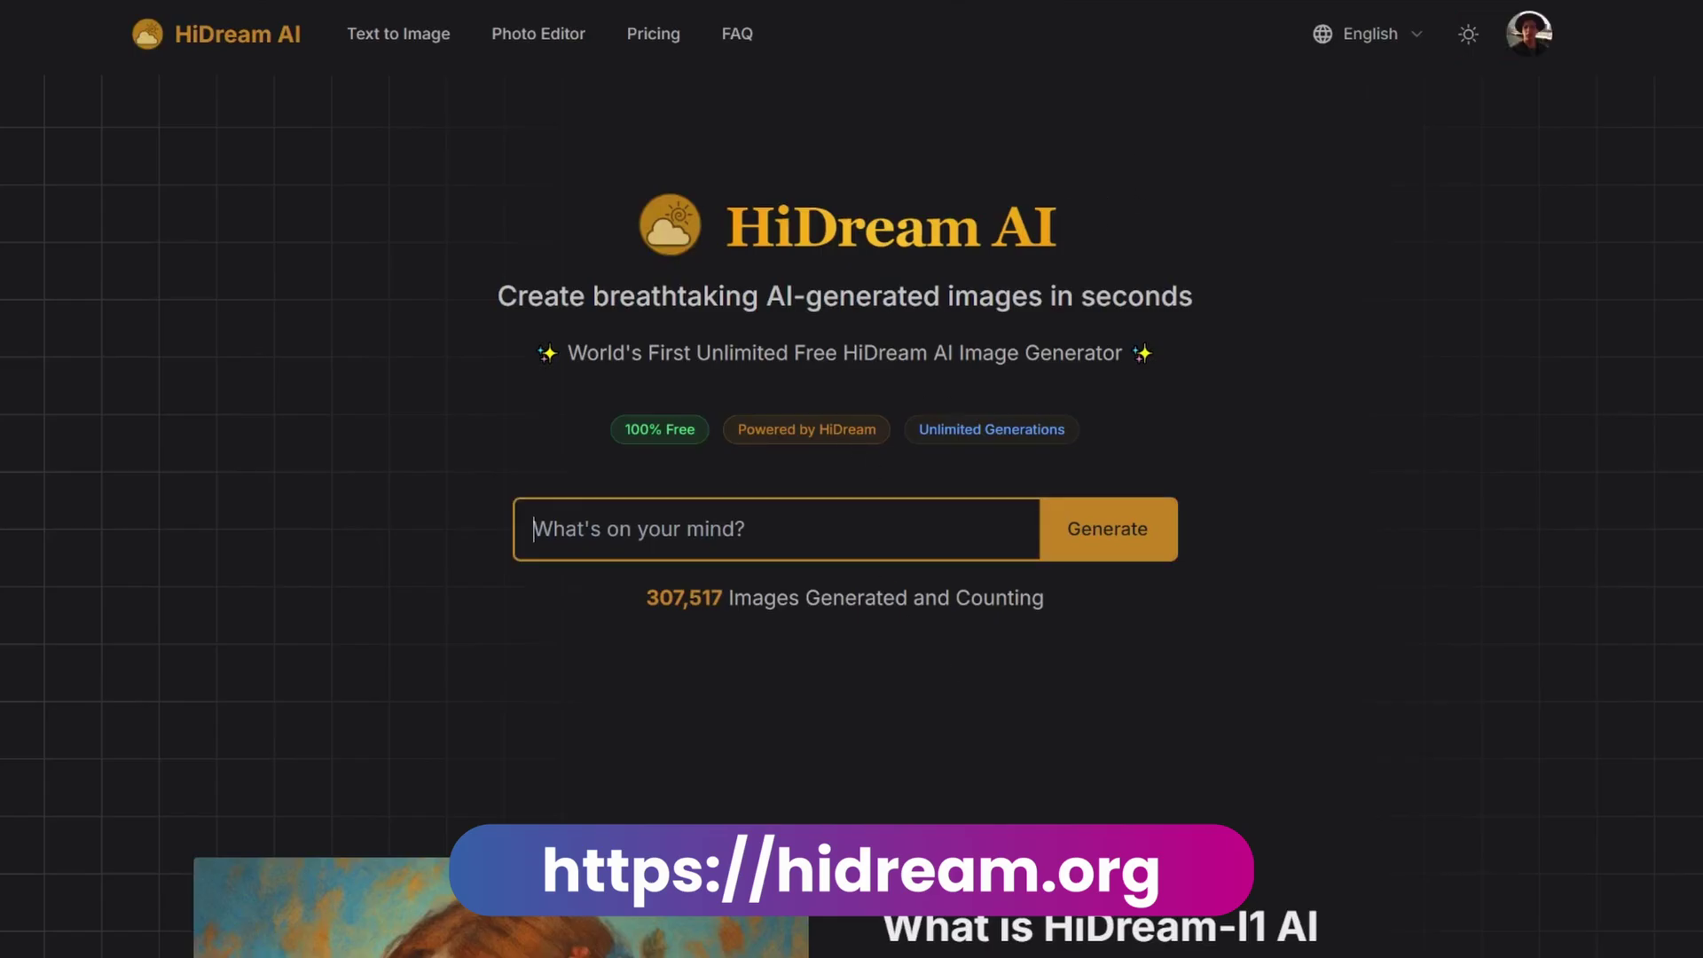
text(Cr)
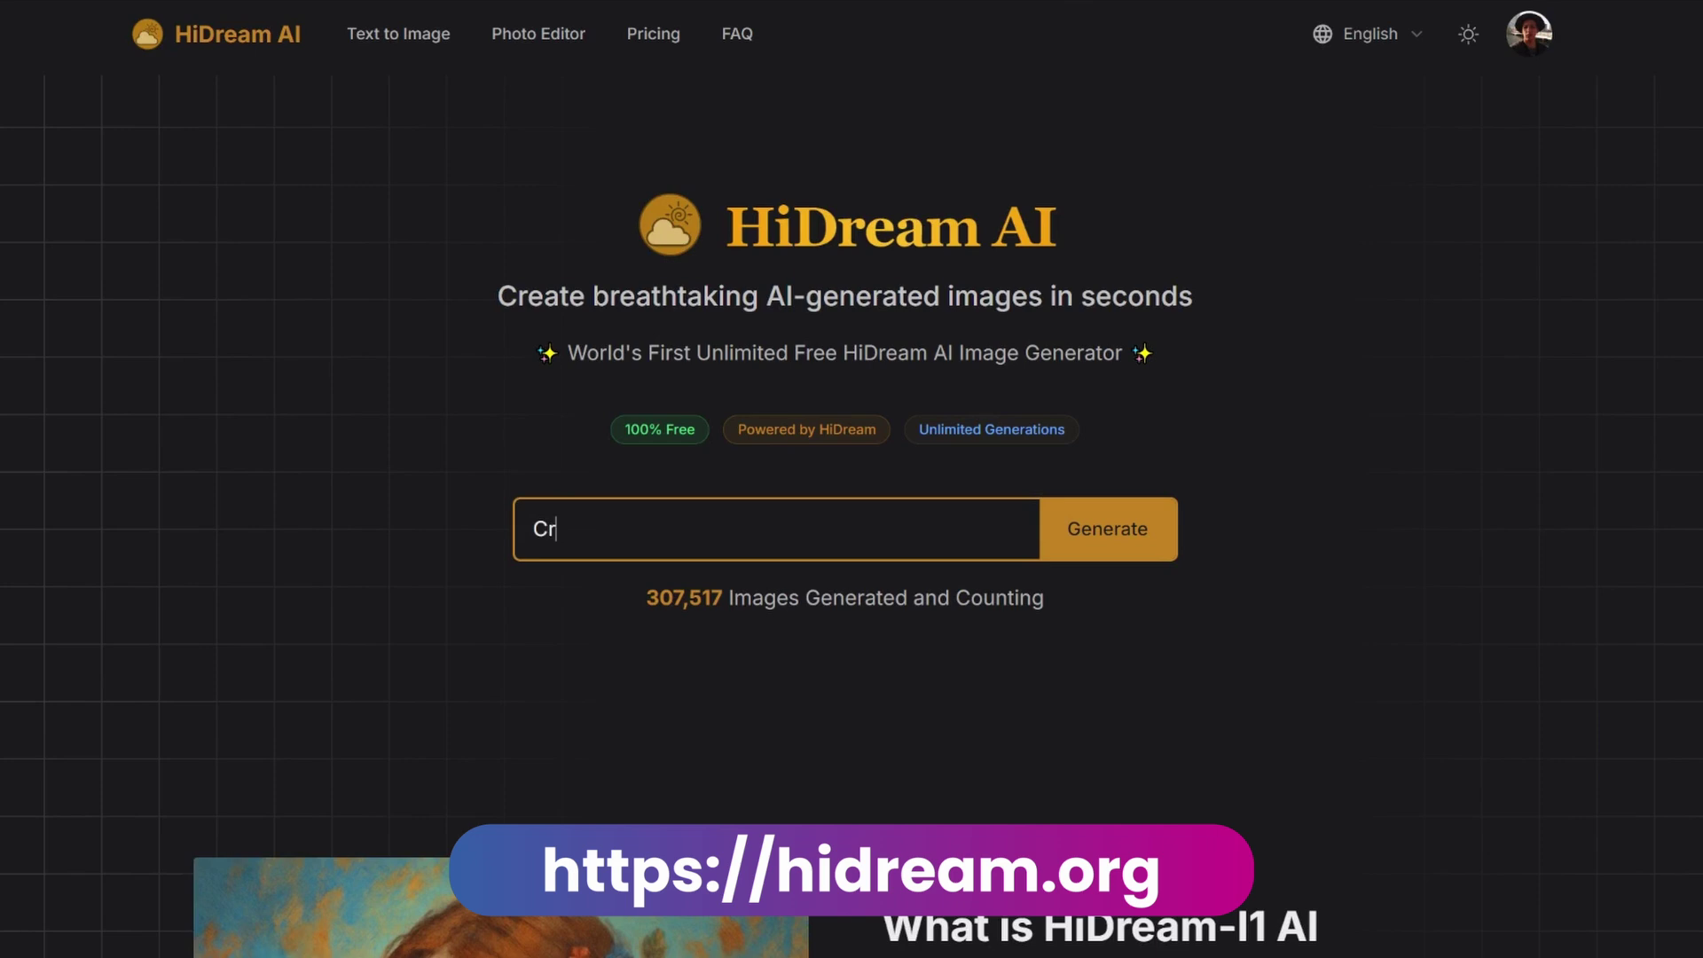
text(eate an image of a)
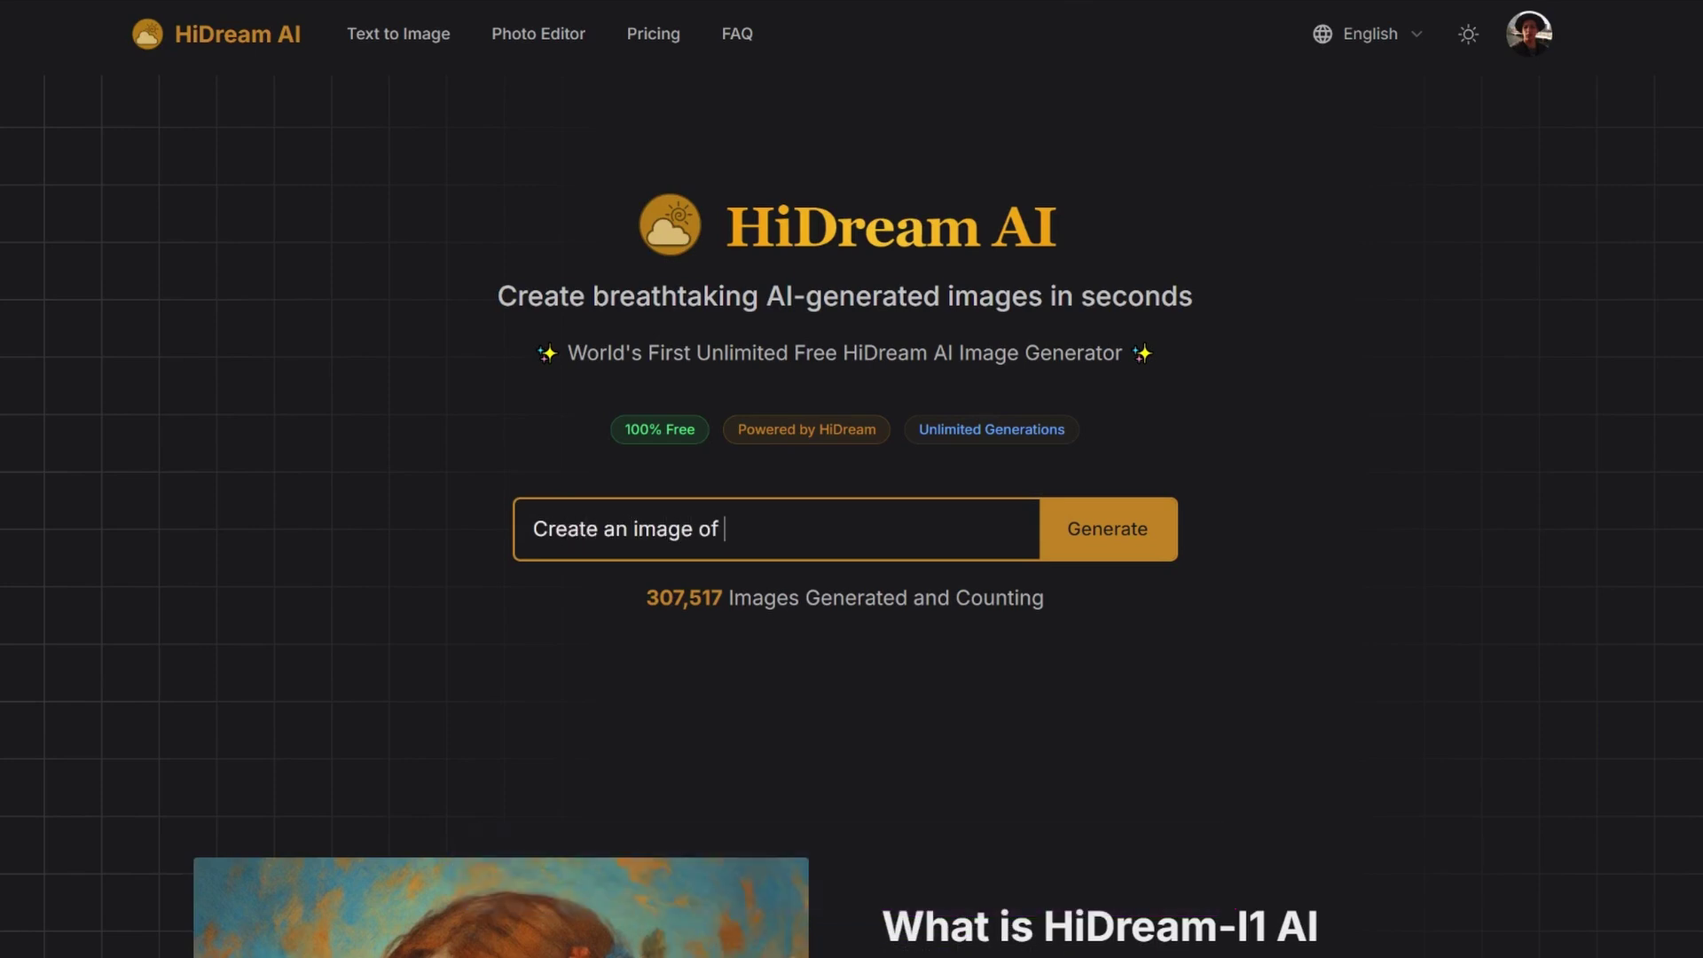
text( minimalist living room)
Submit the minimalist living room prompt to HiDream AI.
key(Return)
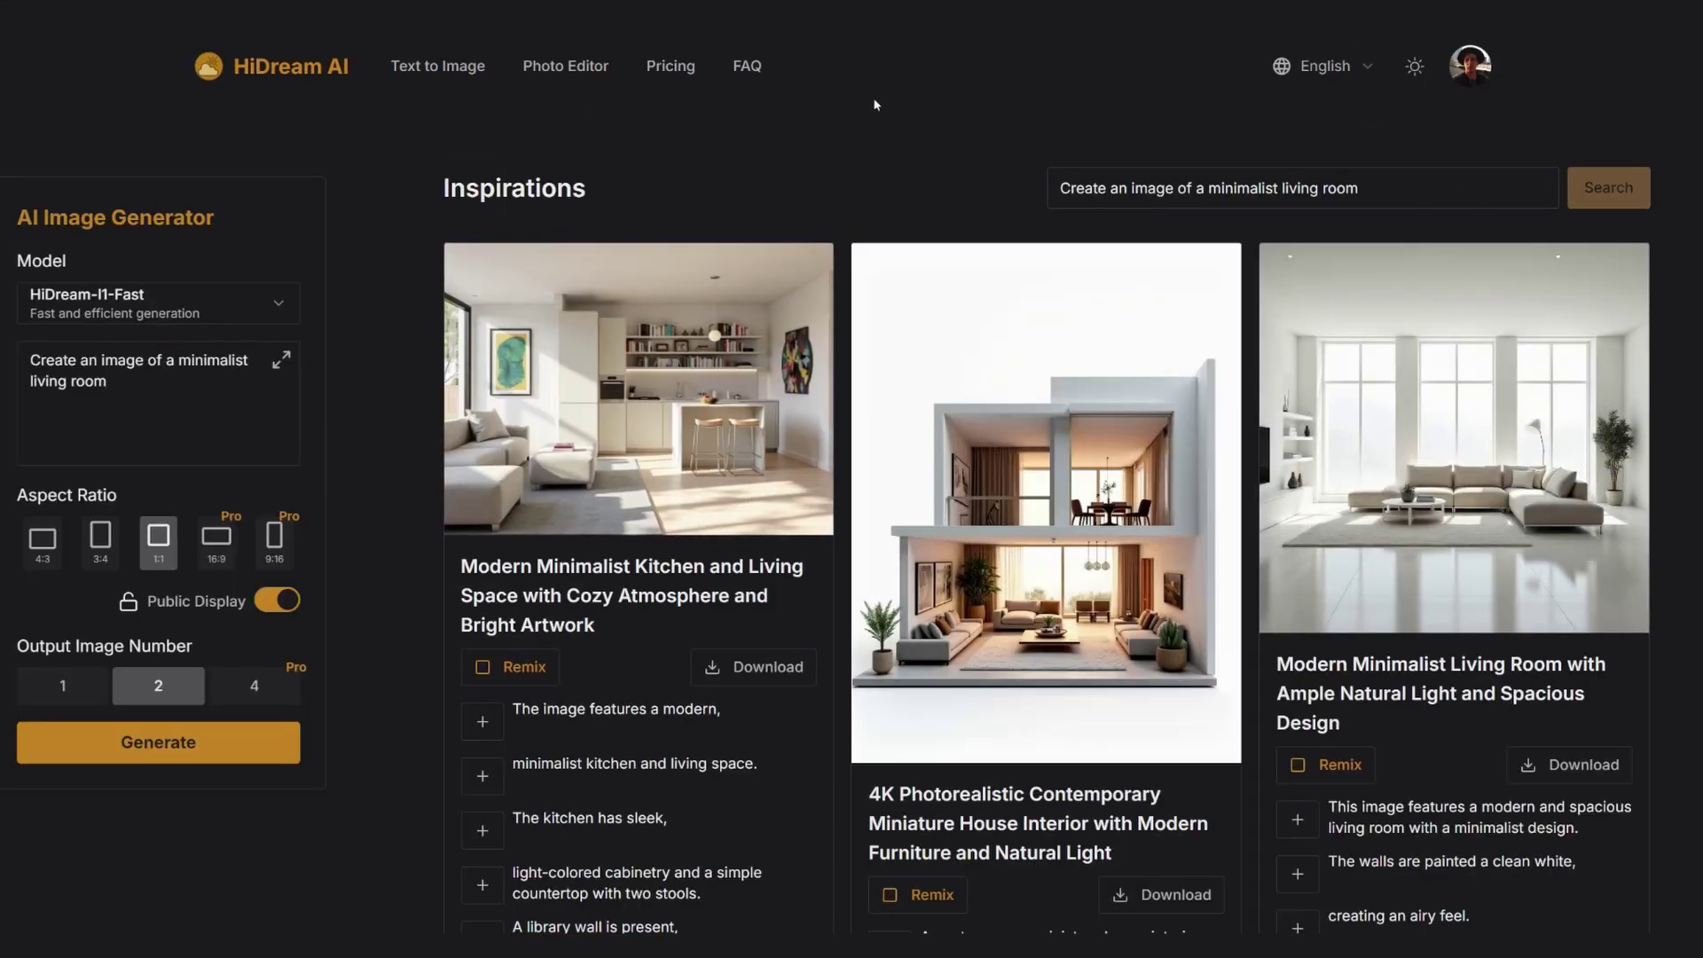
key(ctrl+minus)
key(ctrl+plus)
Add the Realistic design and Large windows Inspiration phrases to the prompt.
scroll(434, 374, down, 3)
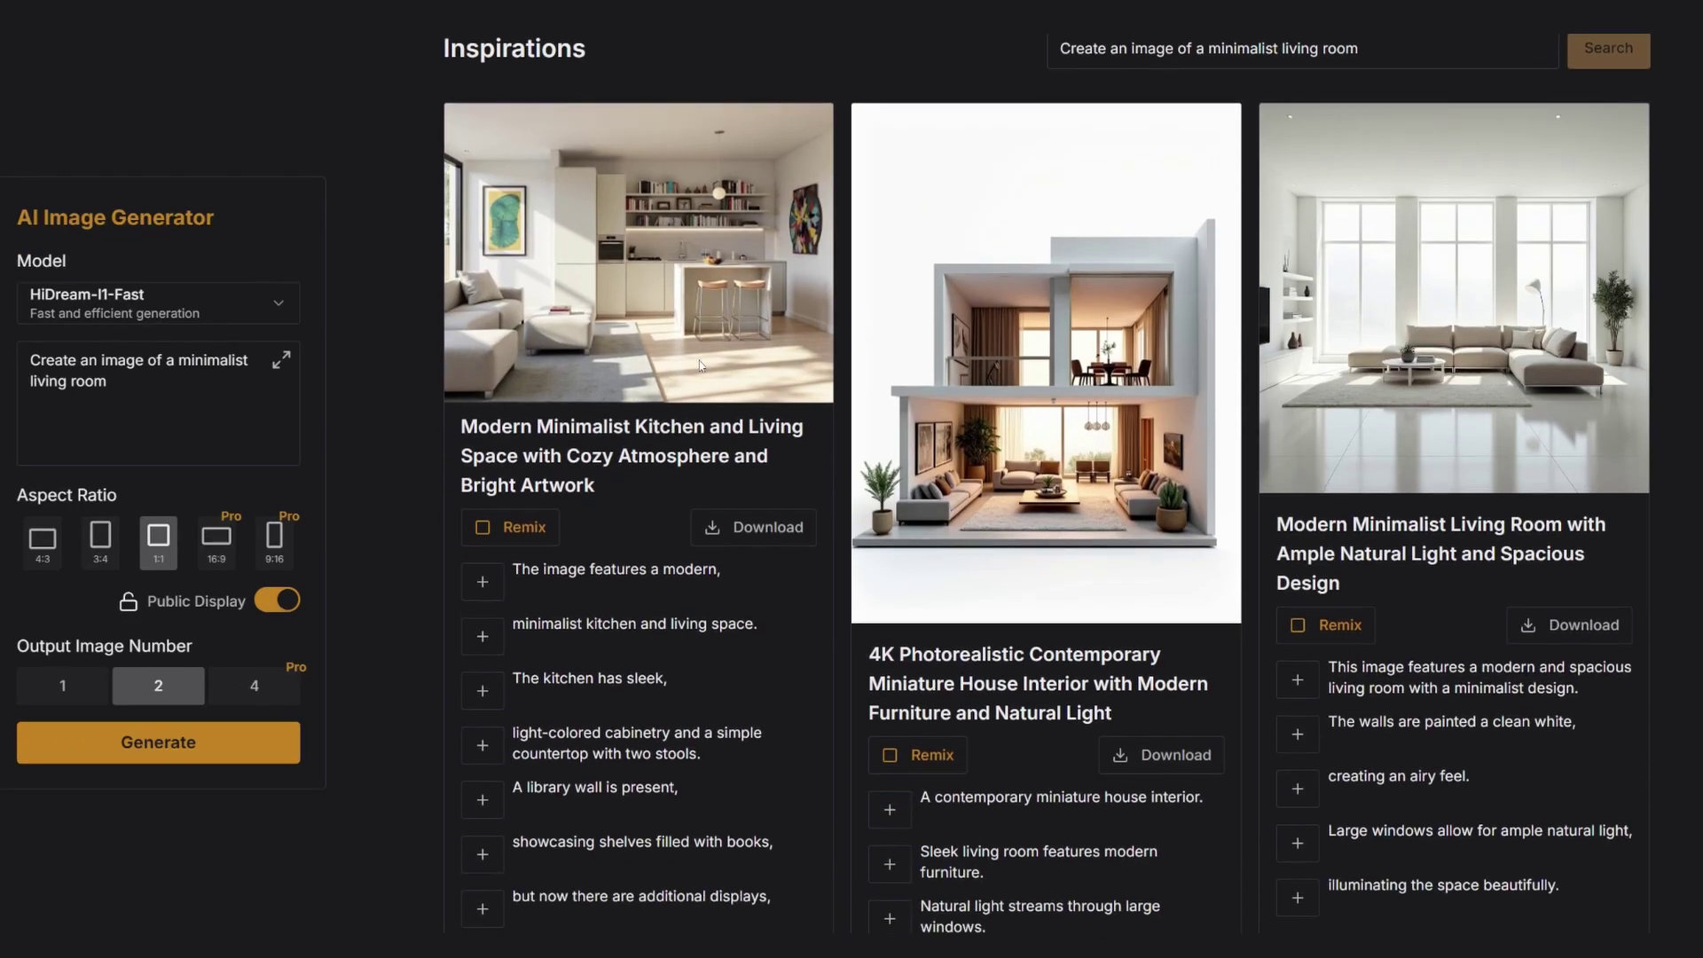
scroll(645, 331, down, 7)
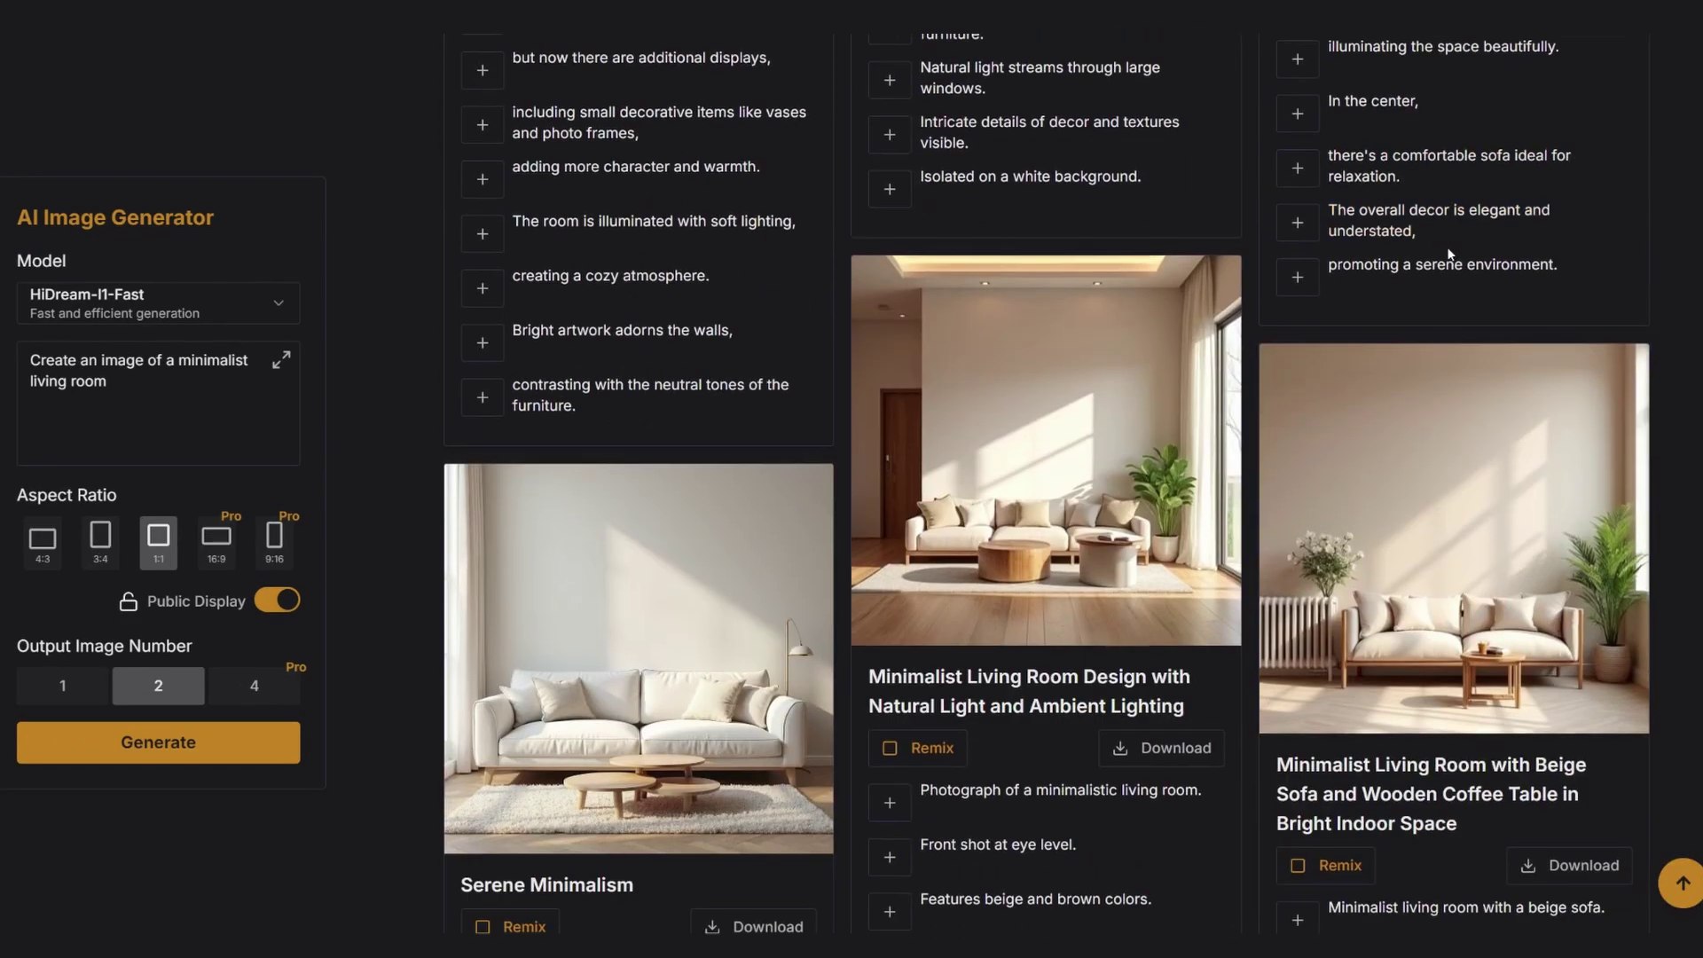
scroll(1404, 302, down, 6)
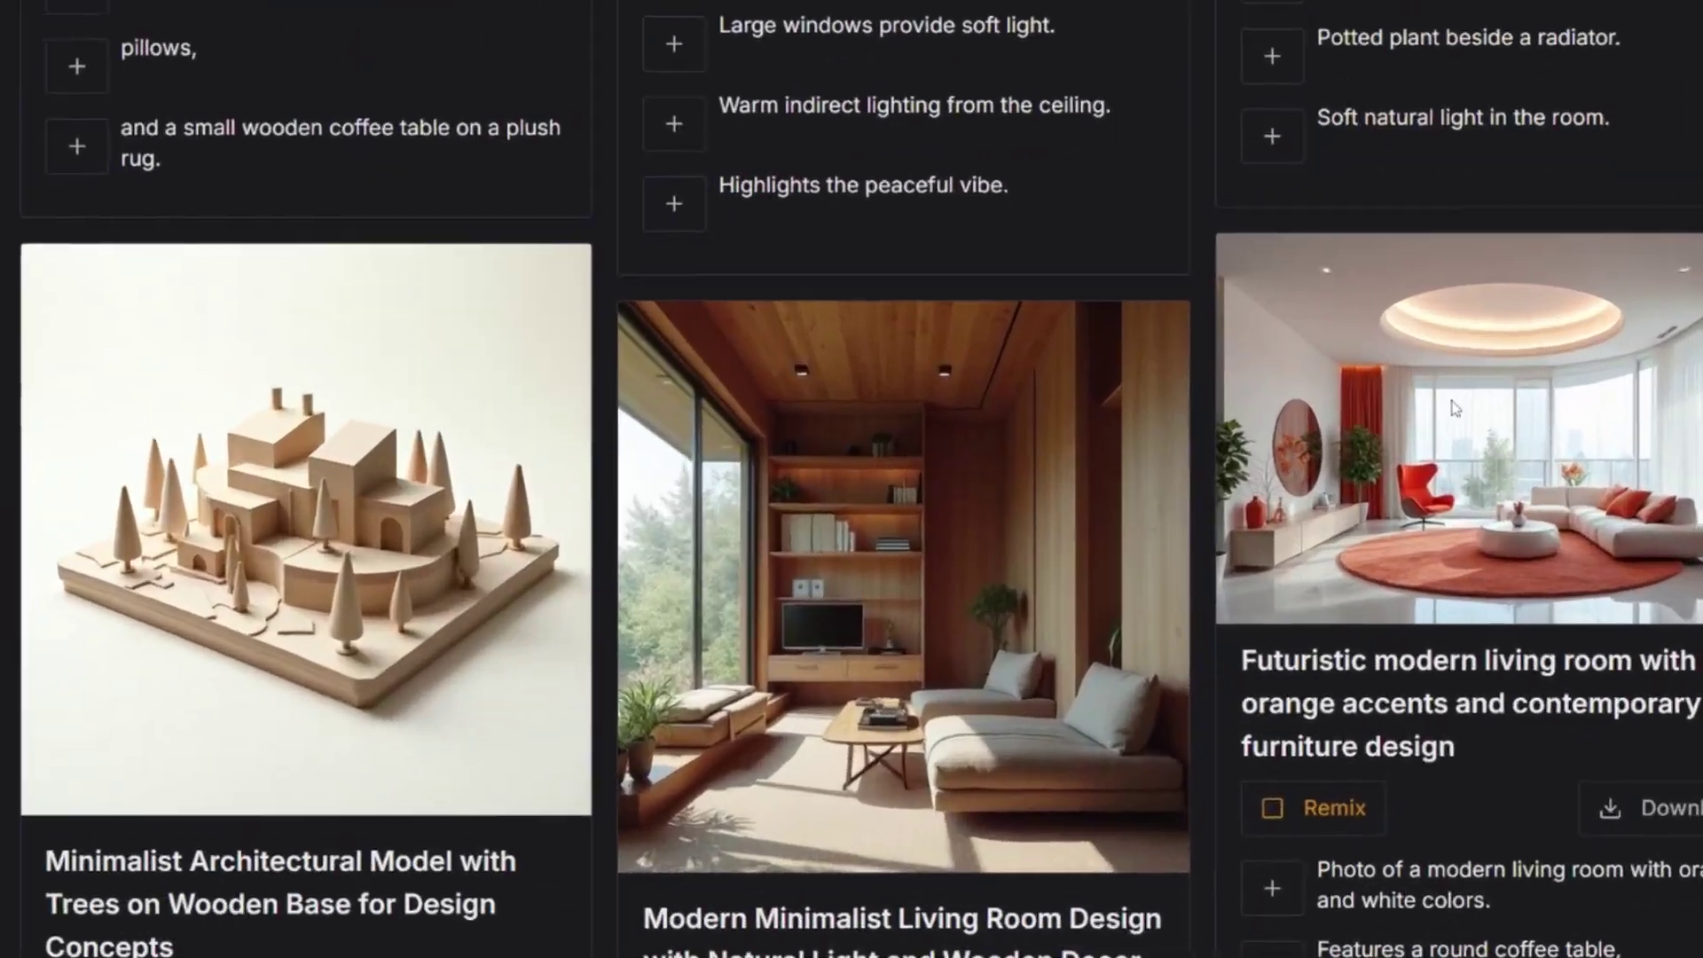
scroll(1454, 408, down, 13)
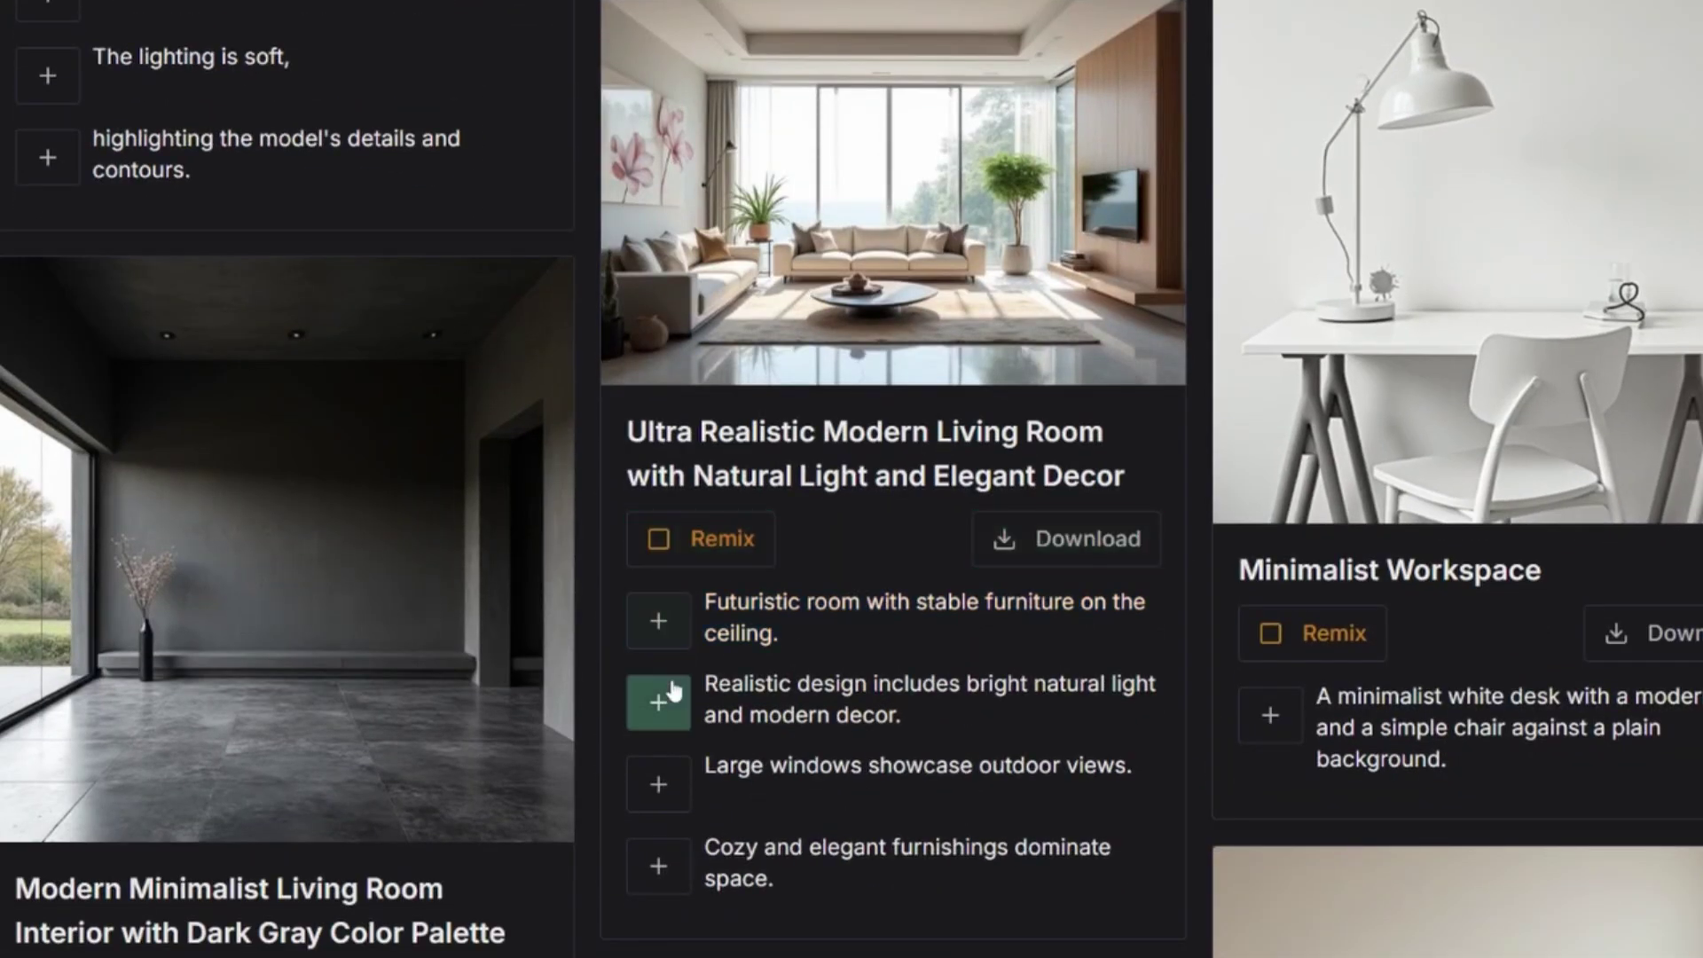
click(658, 705)
click(658, 784)
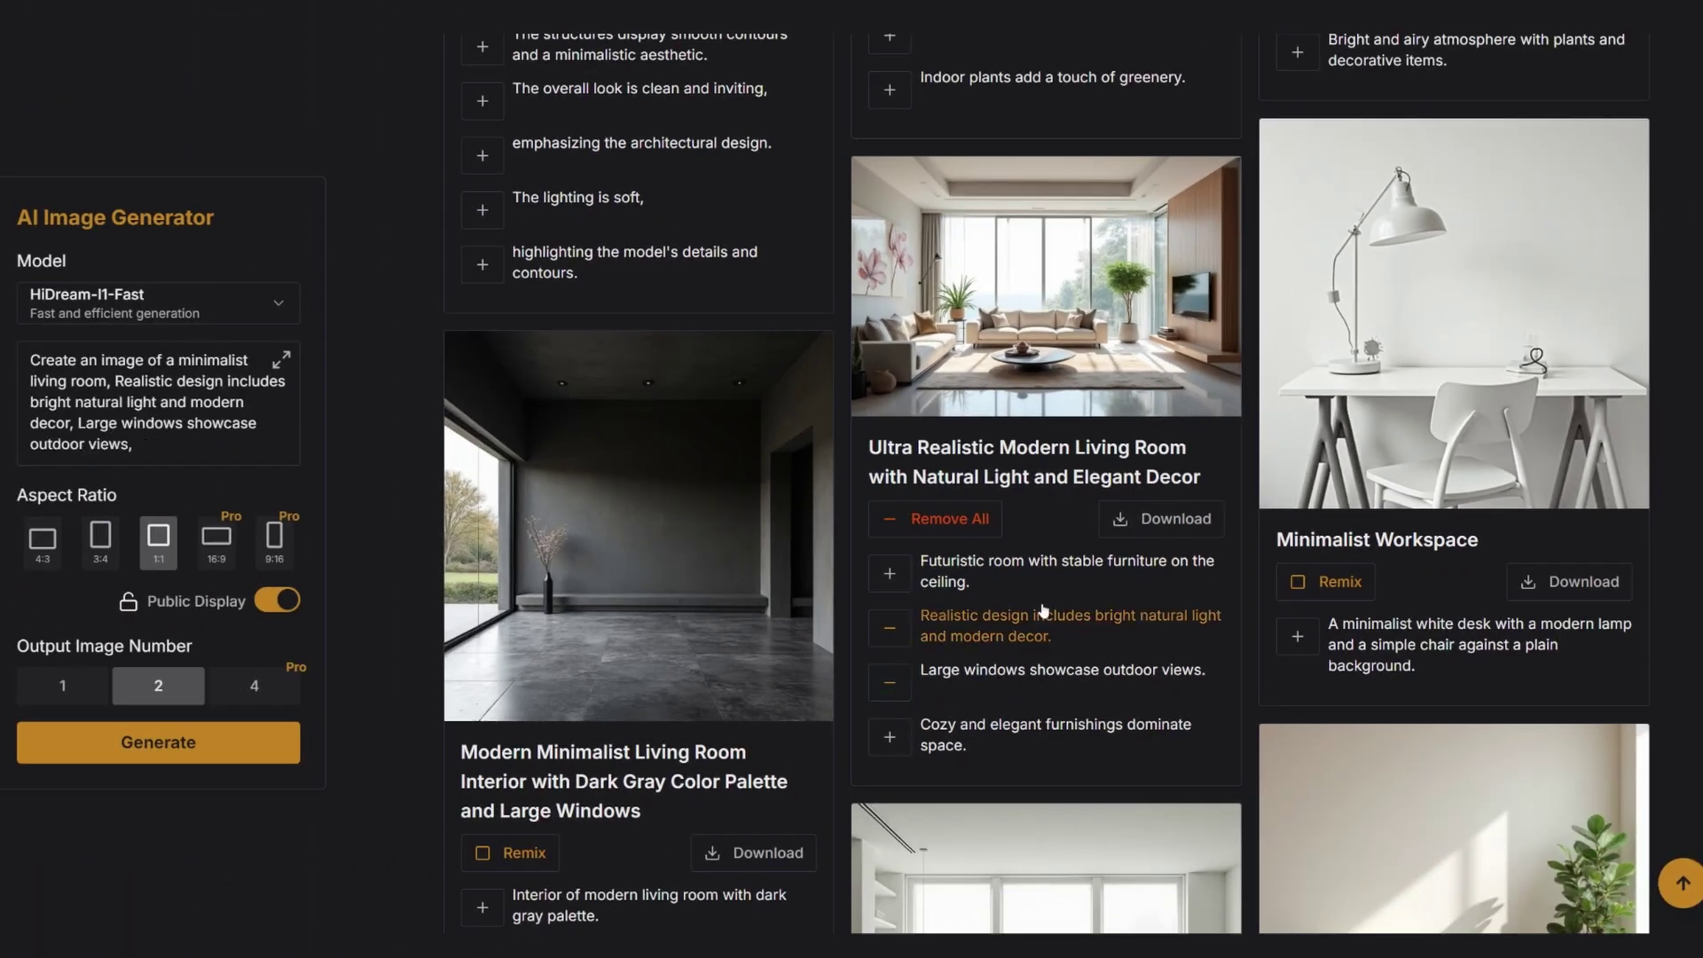
scroll(1044, 610, down, 10)
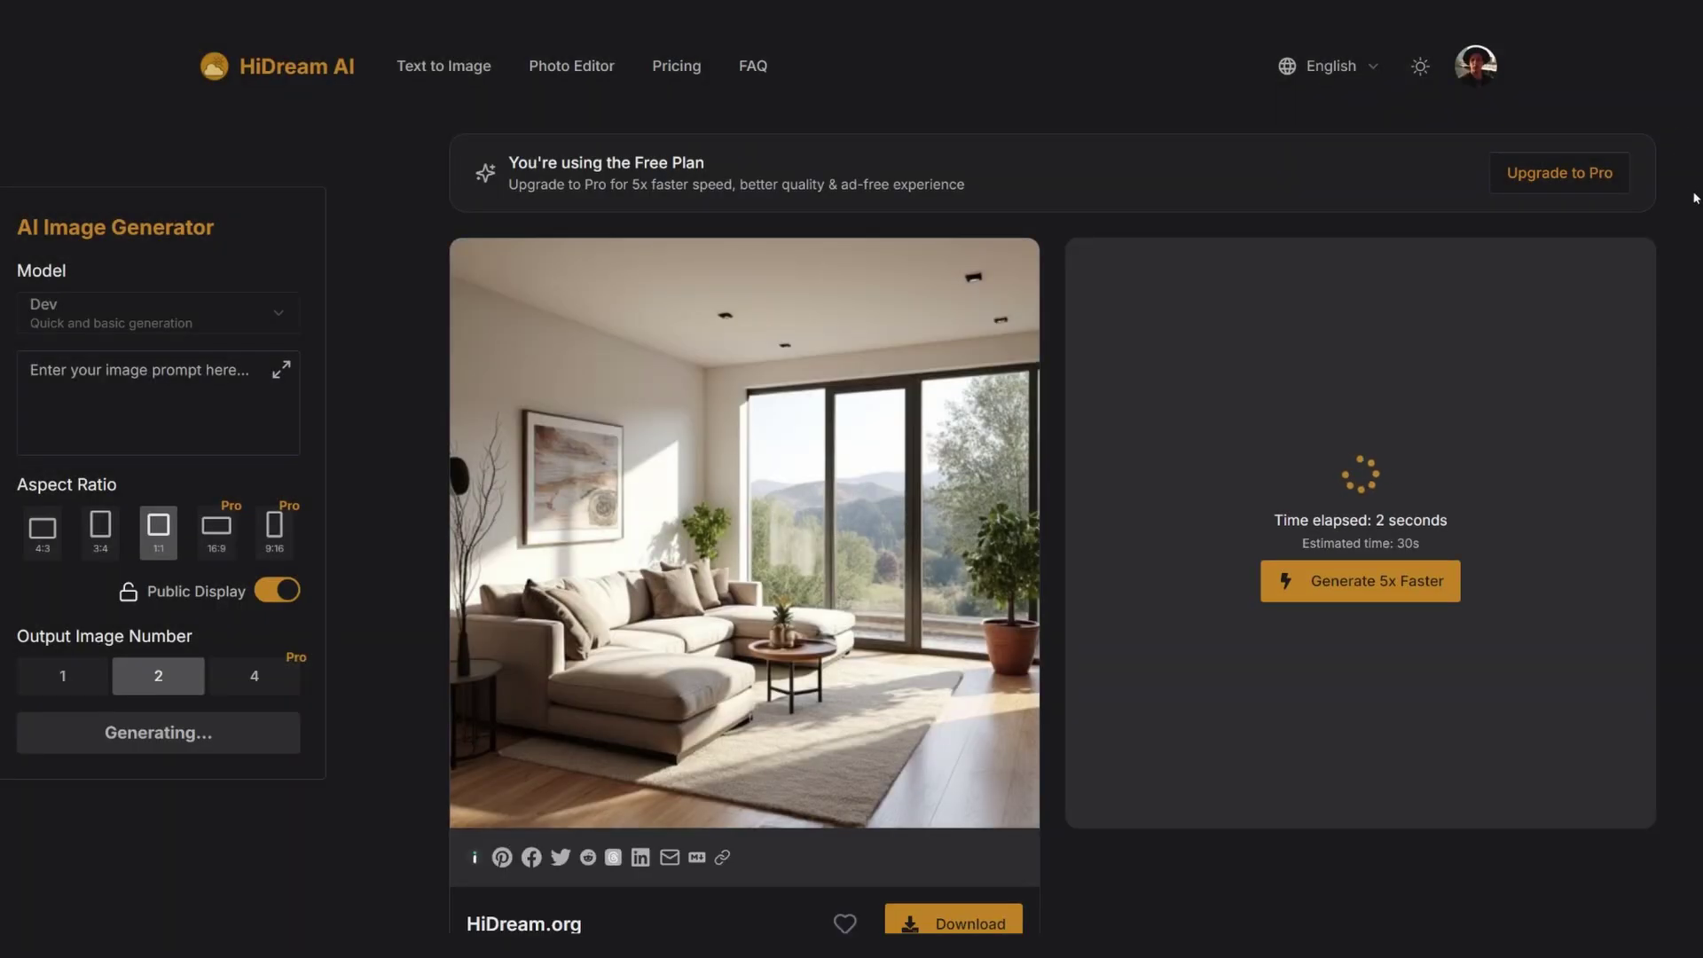
Upscale the second generated living room image with the Photo Editor's Upscale tool.
scroll(1689, 295, down, 2)
mouse_move(1578, 668)
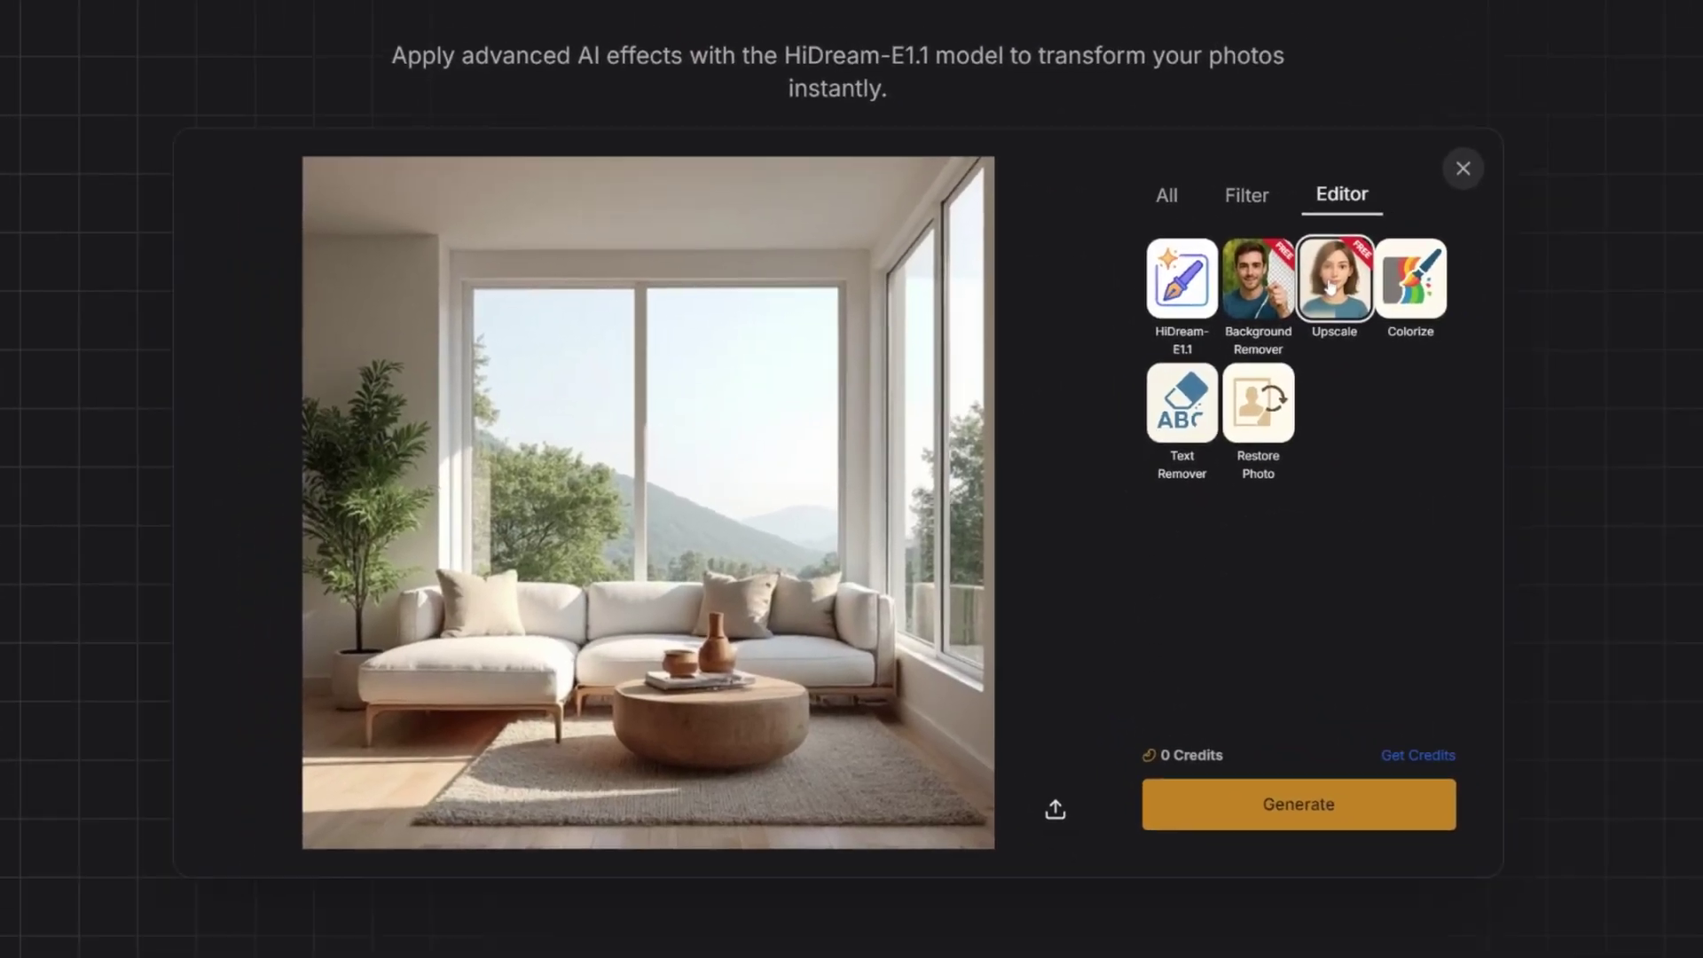
click(1331, 285)
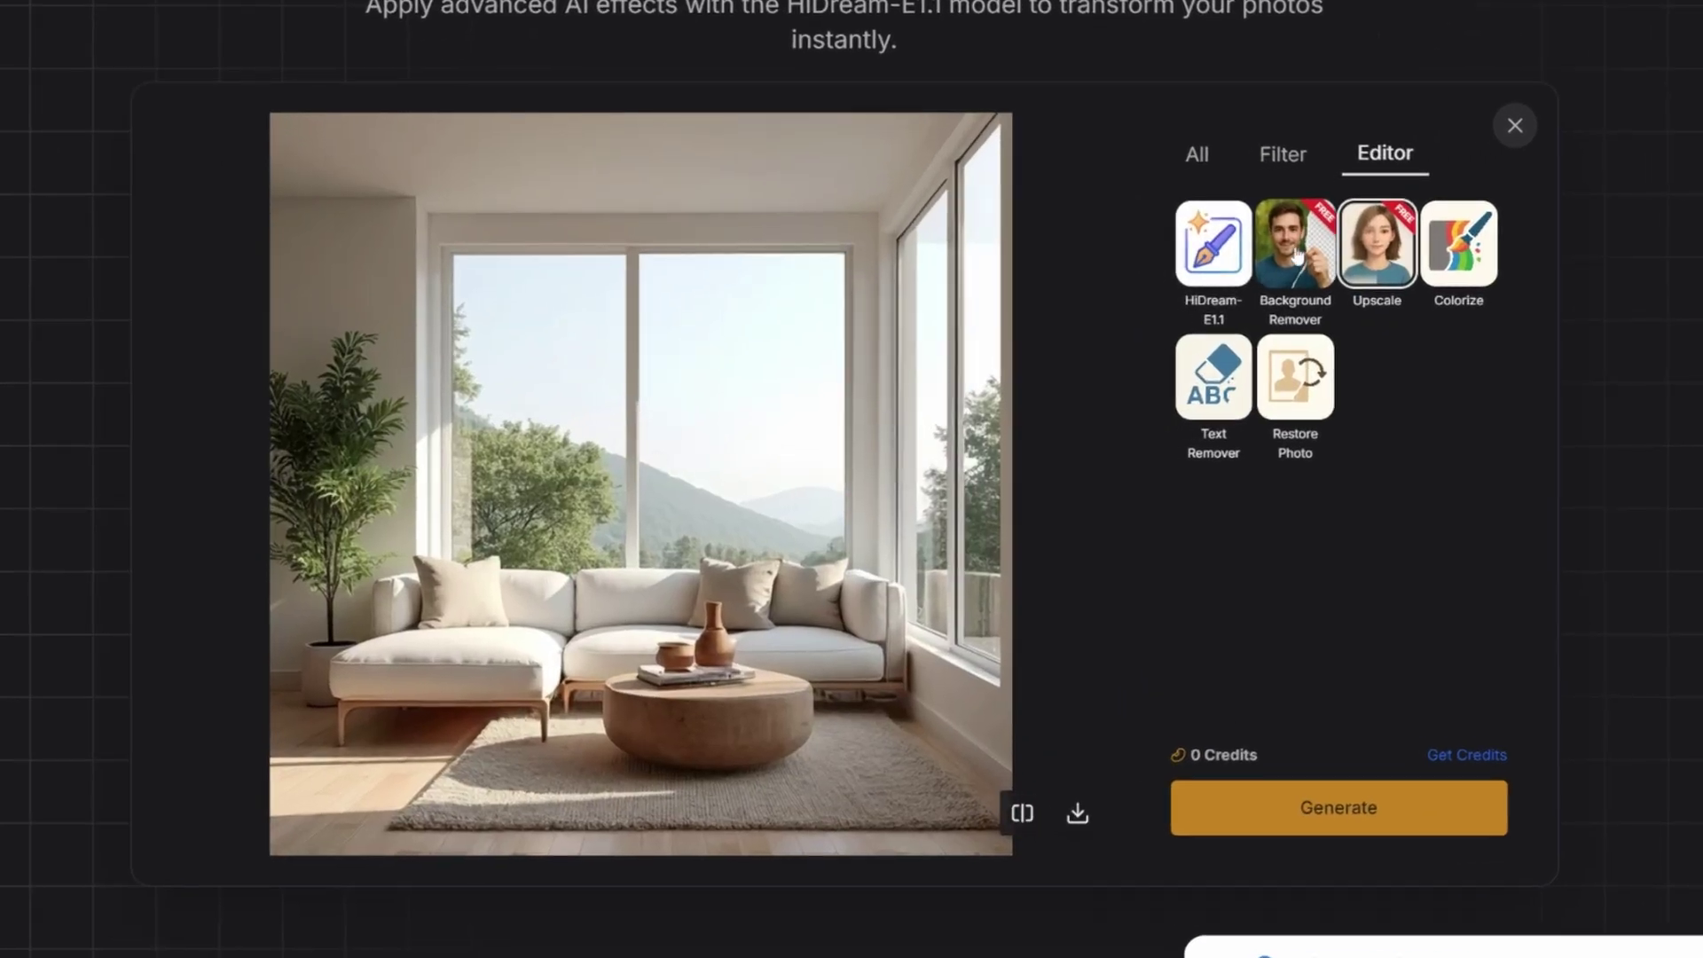
Try Background Remover on the portrait, then dismiss the art prints promotion after it fails.
click(1292, 257)
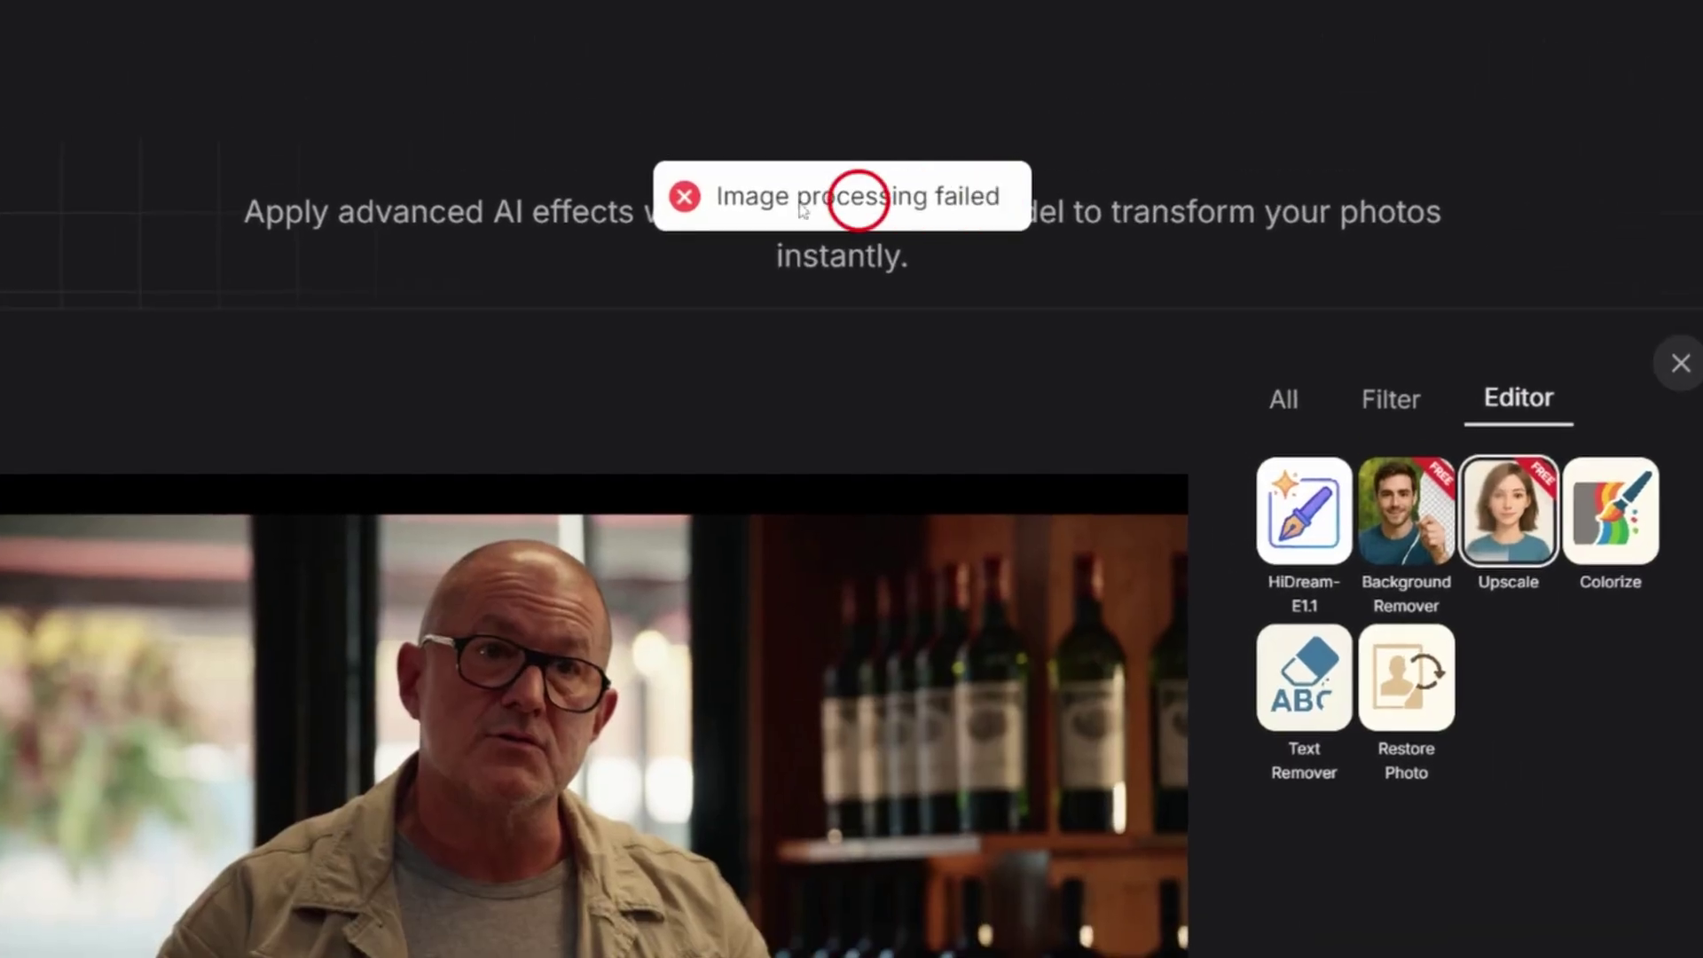
triple_click(846, 74)
click(1406, 510)
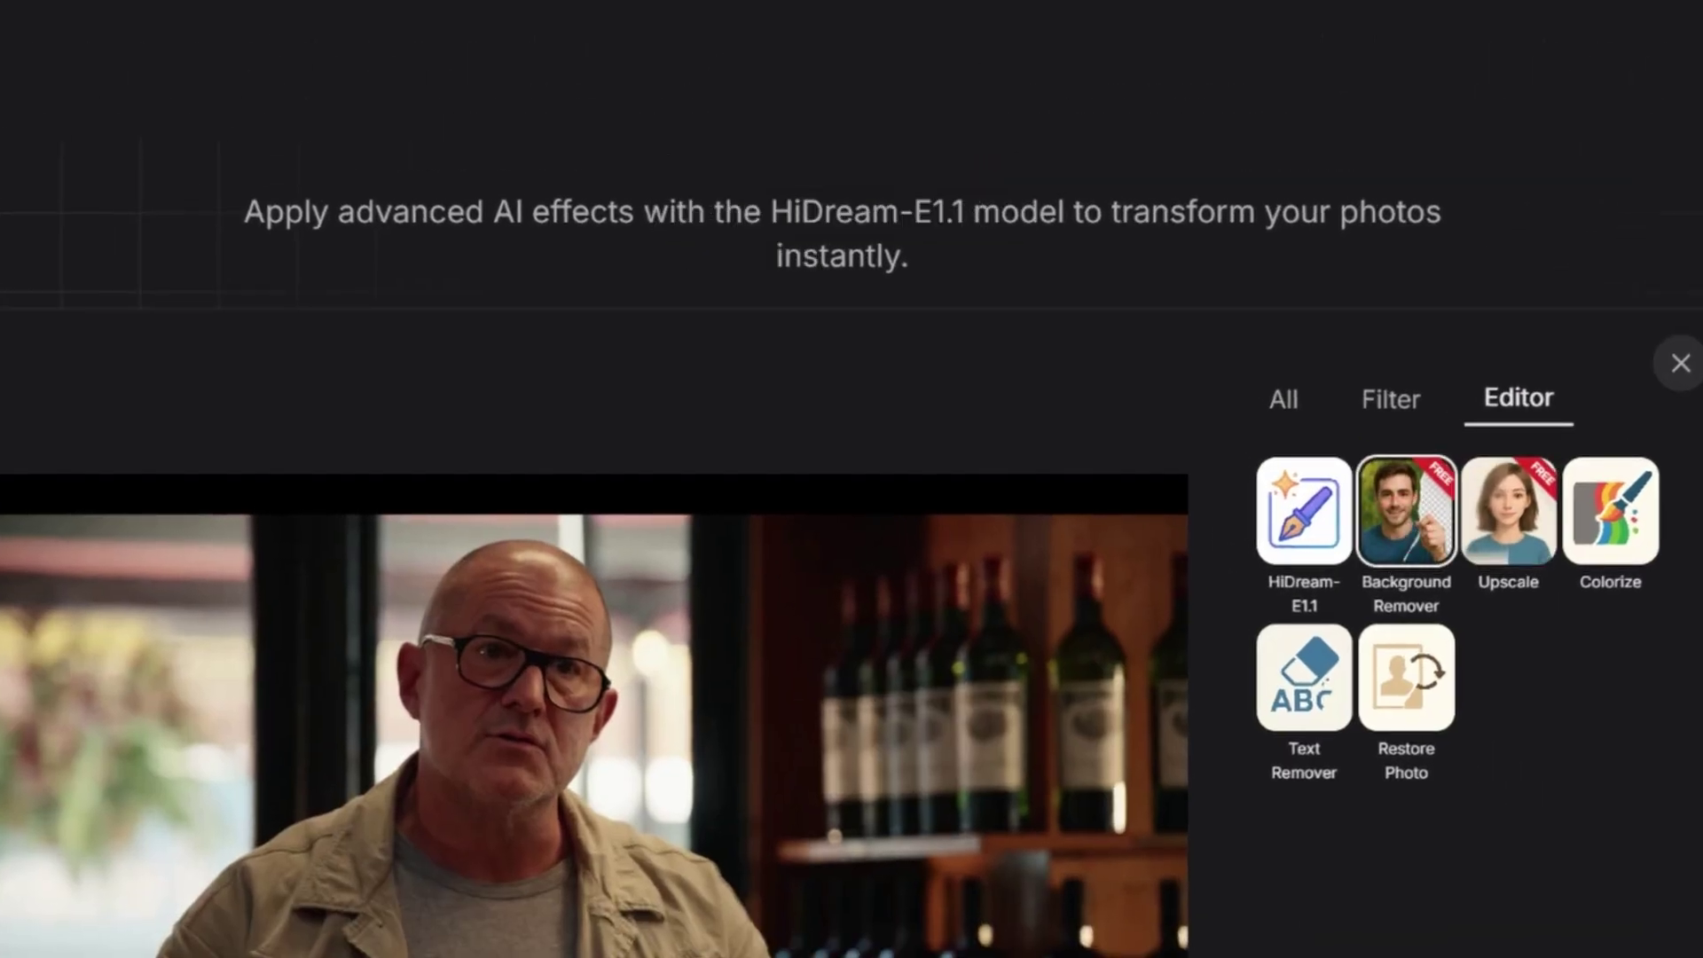
click(958, 935)
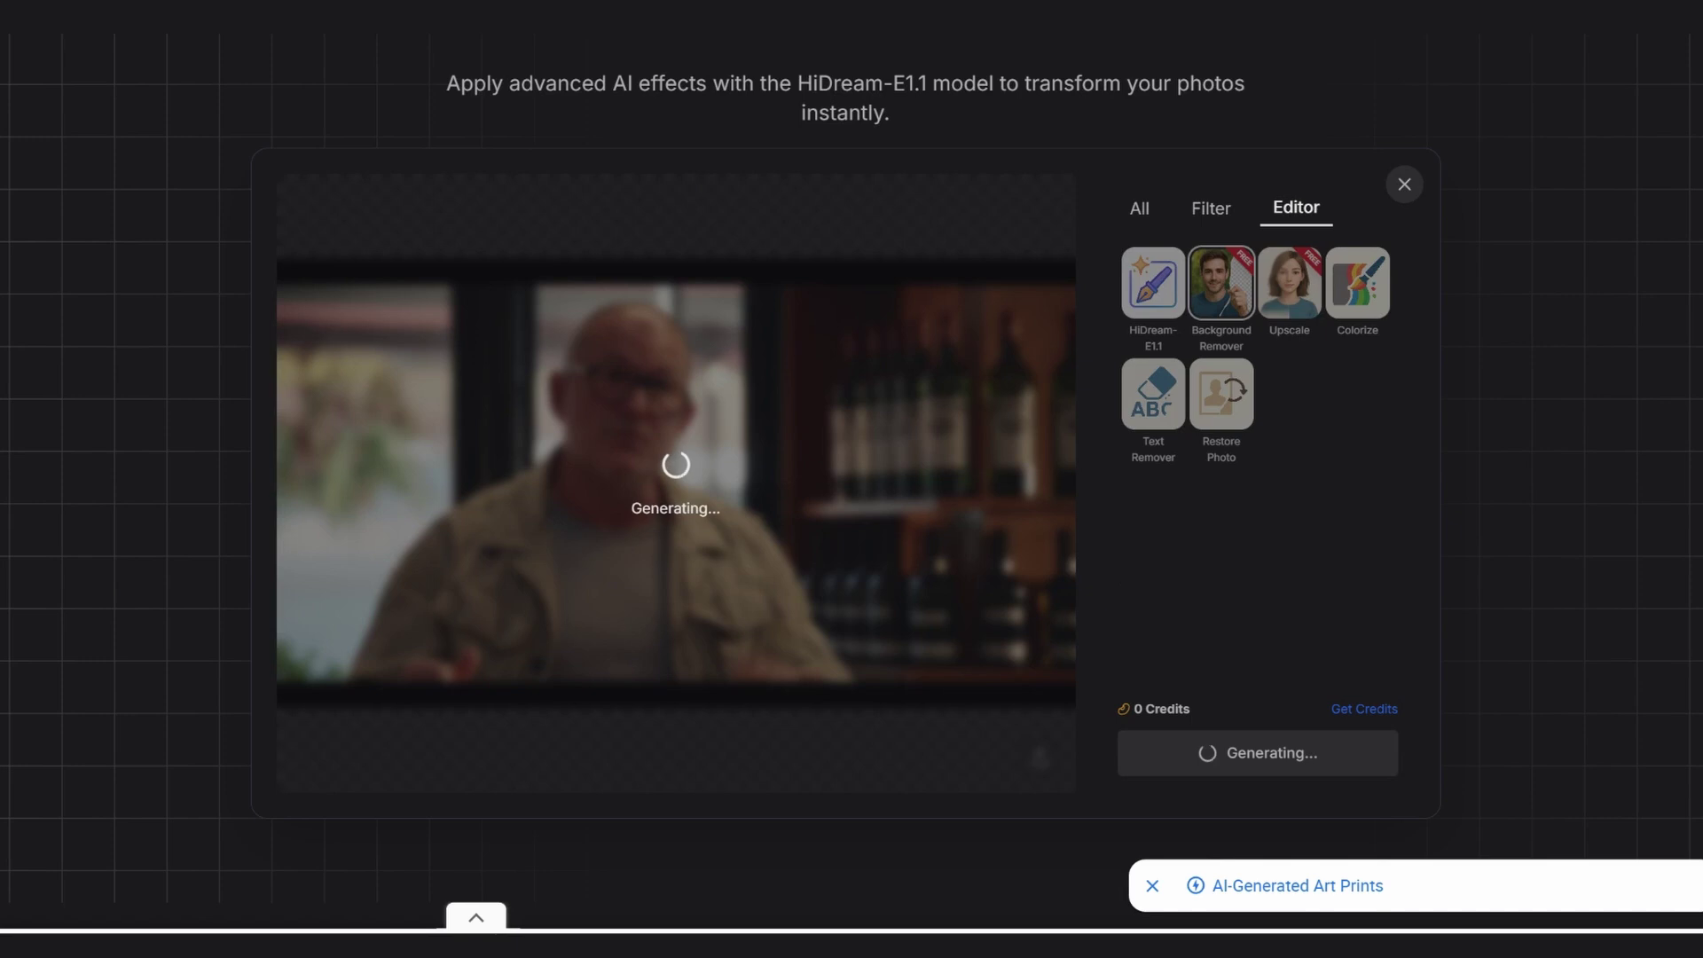
click(1155, 886)
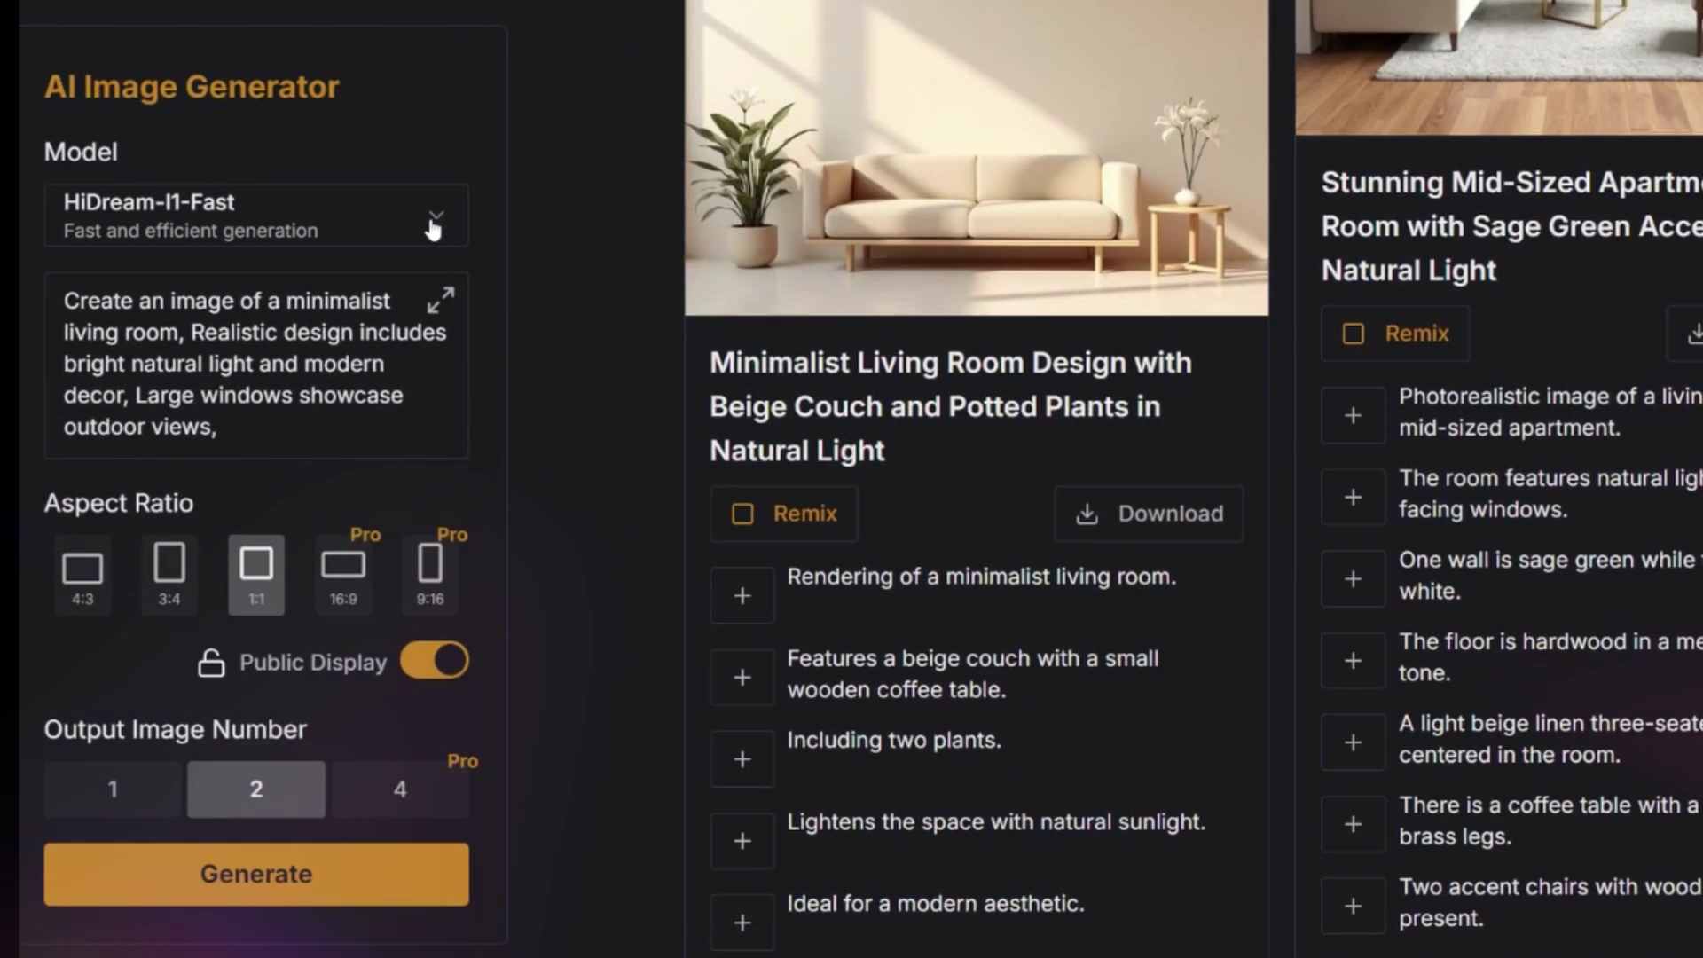
Browse the HiDream-E1.1, Colorize, Text Remover and Restore Photo tools, then show all photo effects.
click(431, 218)
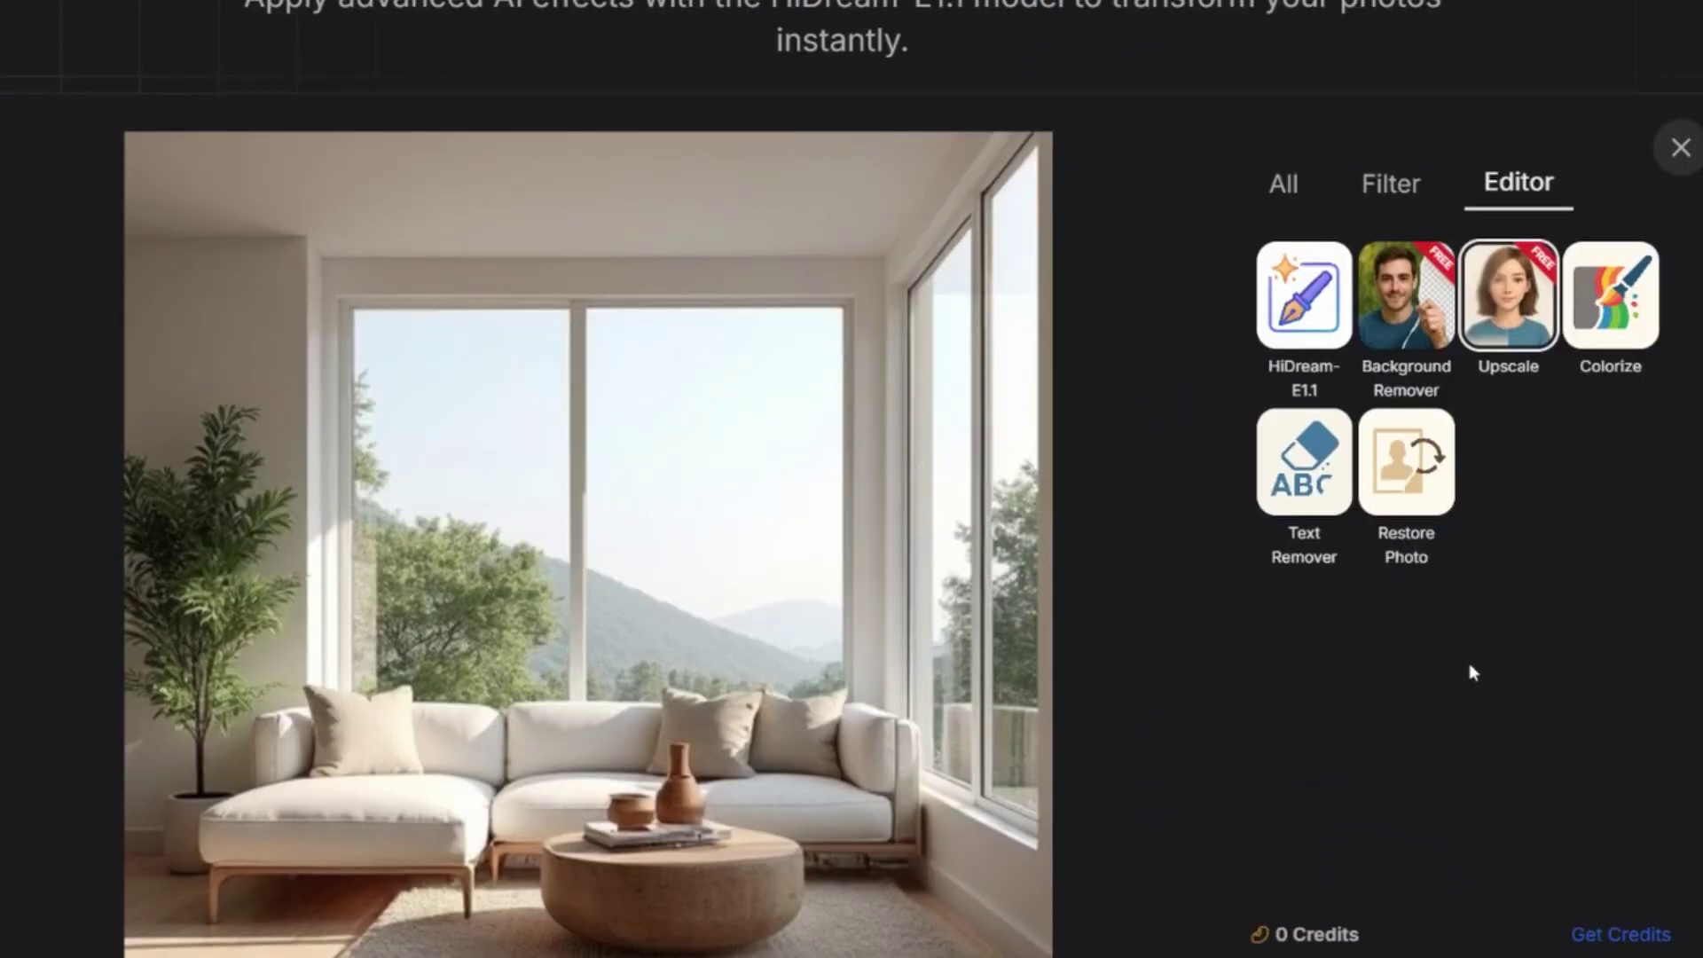
click(1307, 302)
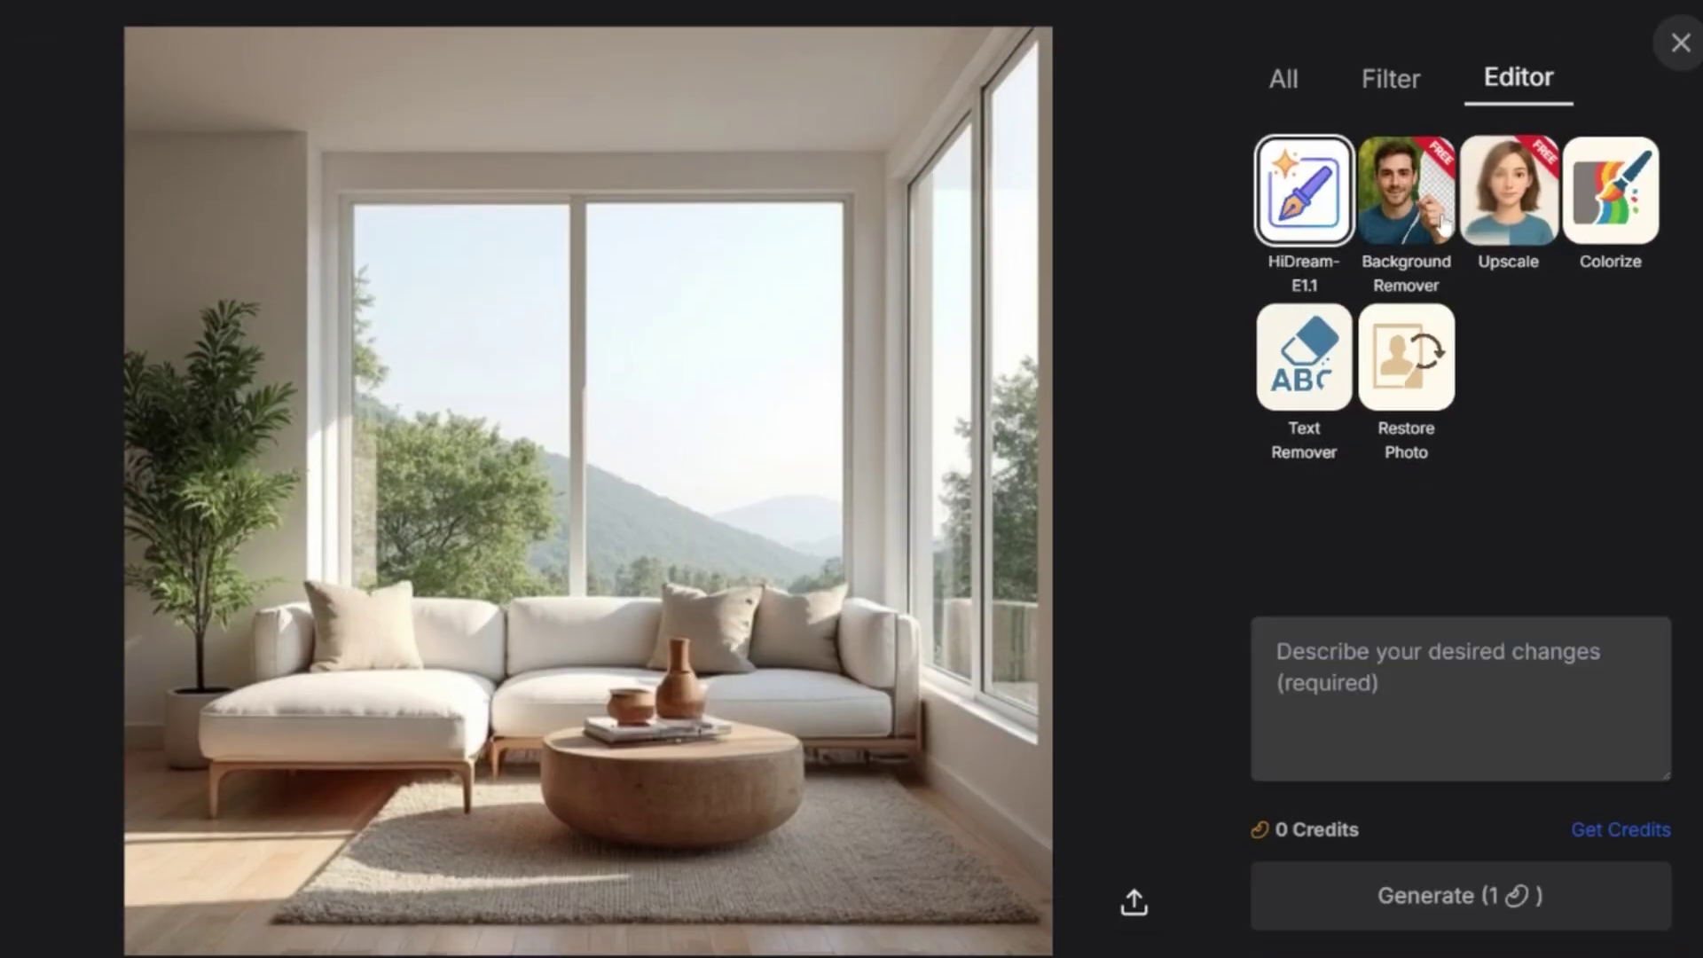
click(1609, 191)
click(1304, 355)
click(1407, 355)
click(1295, 93)
scroll(1632, 355, up, 6)
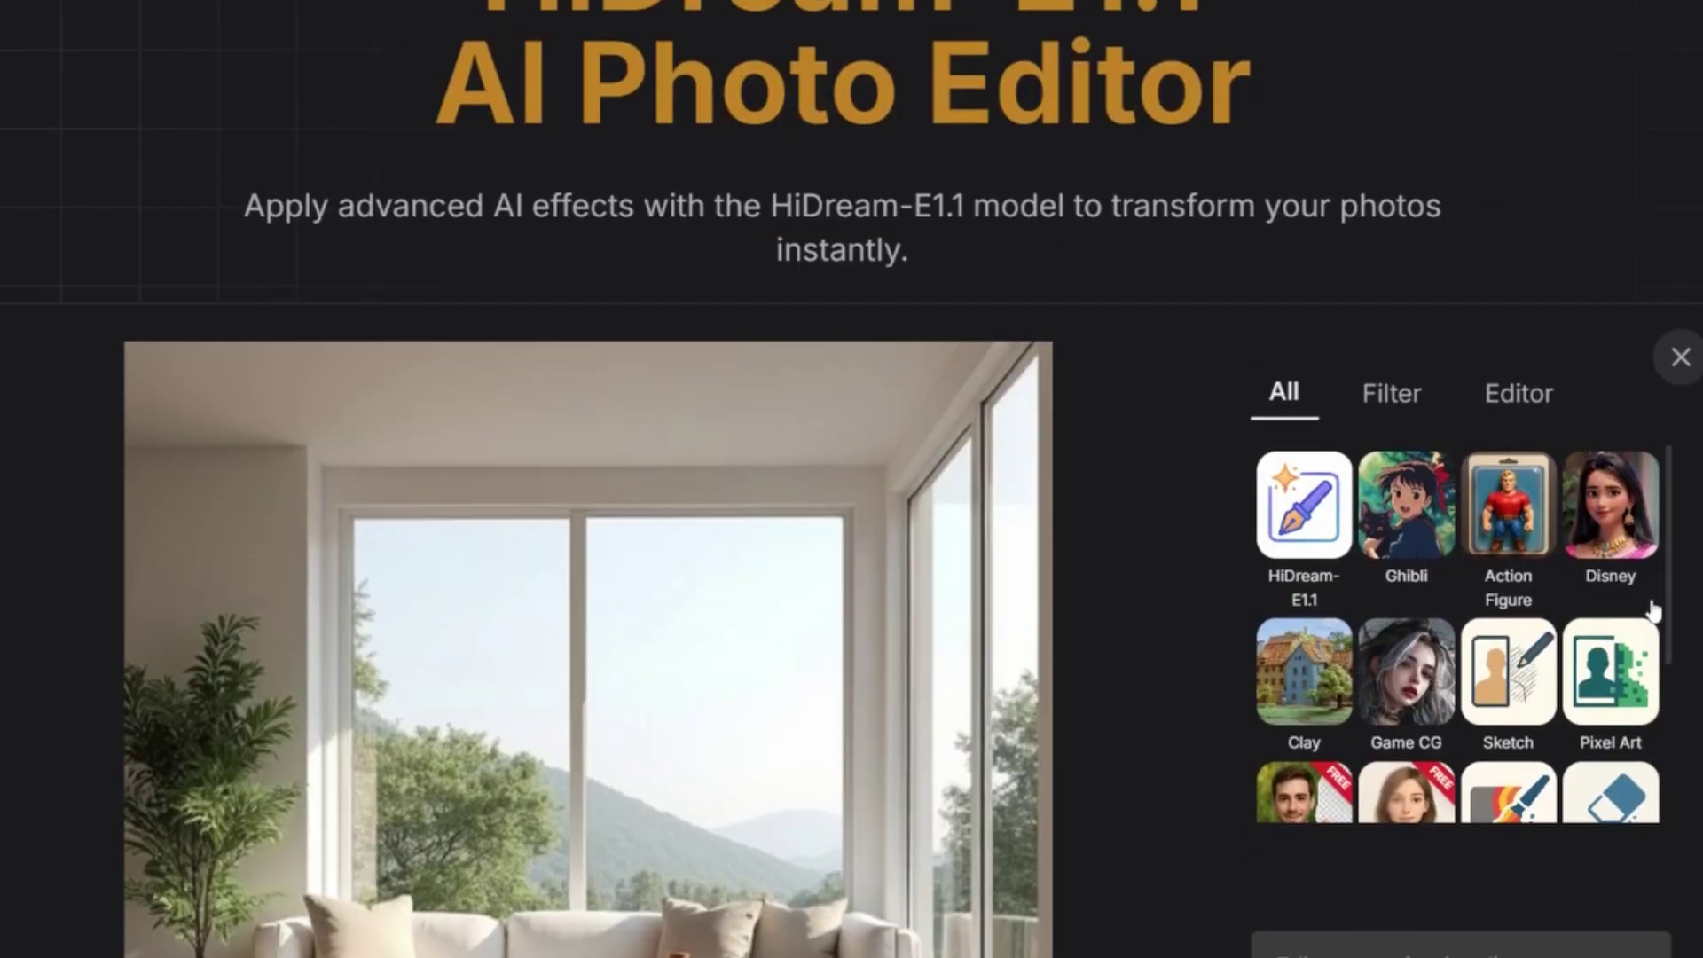
scroll(1652, 610, down, 5)
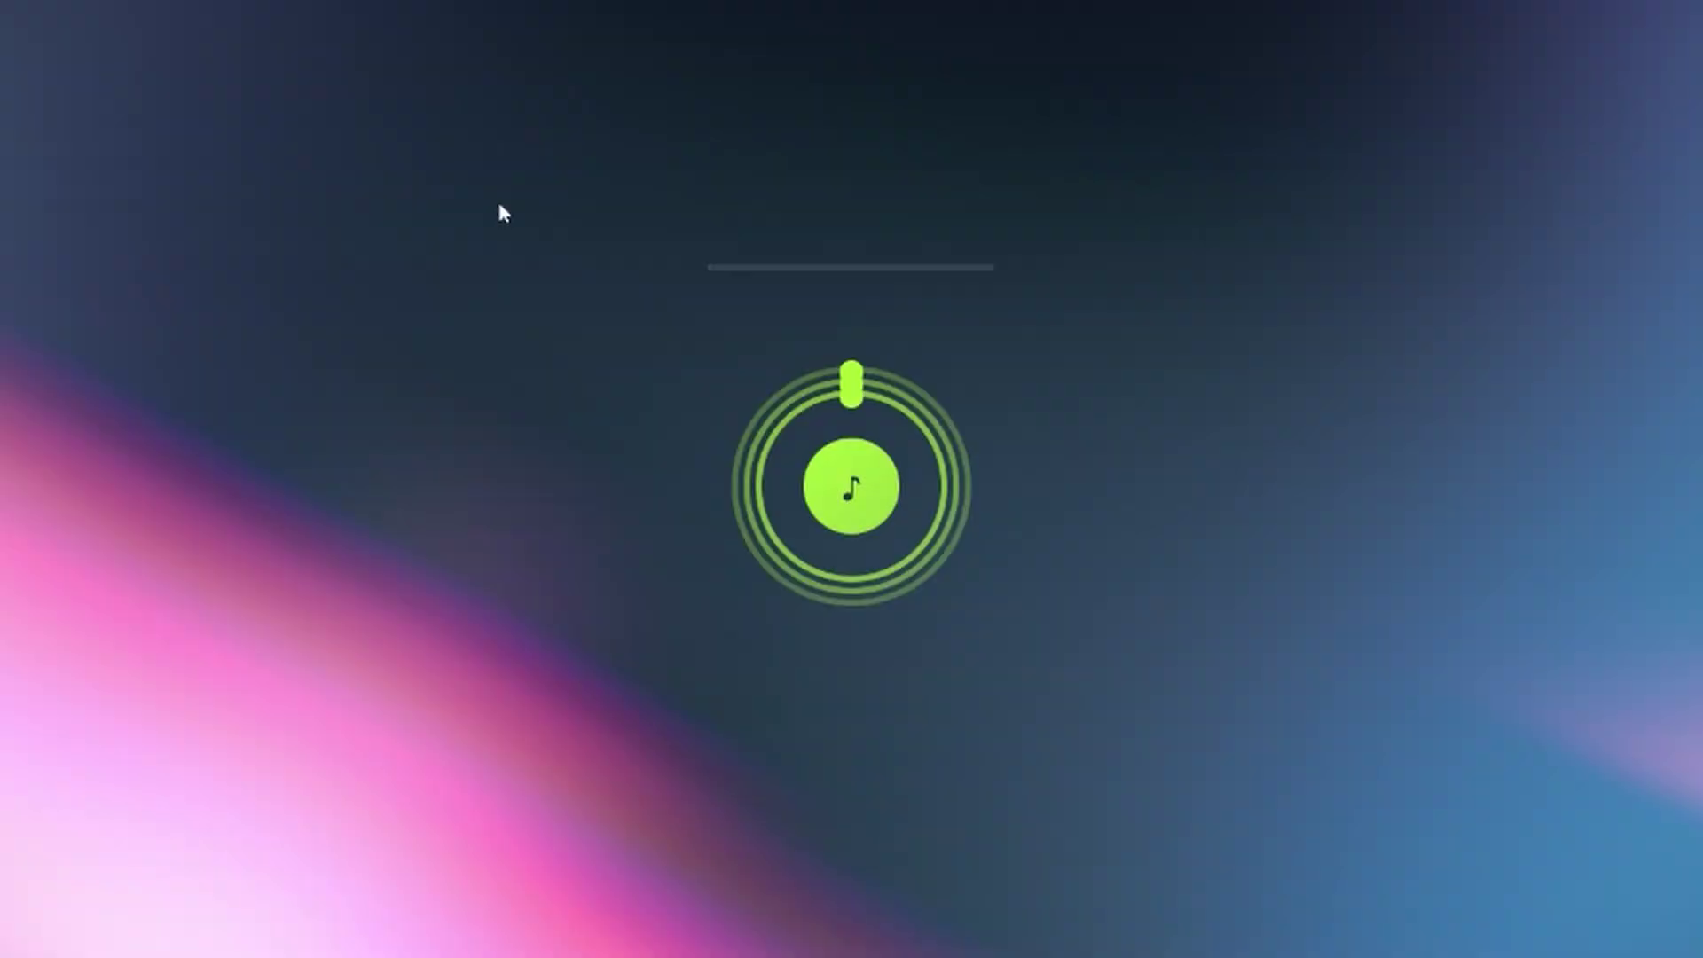